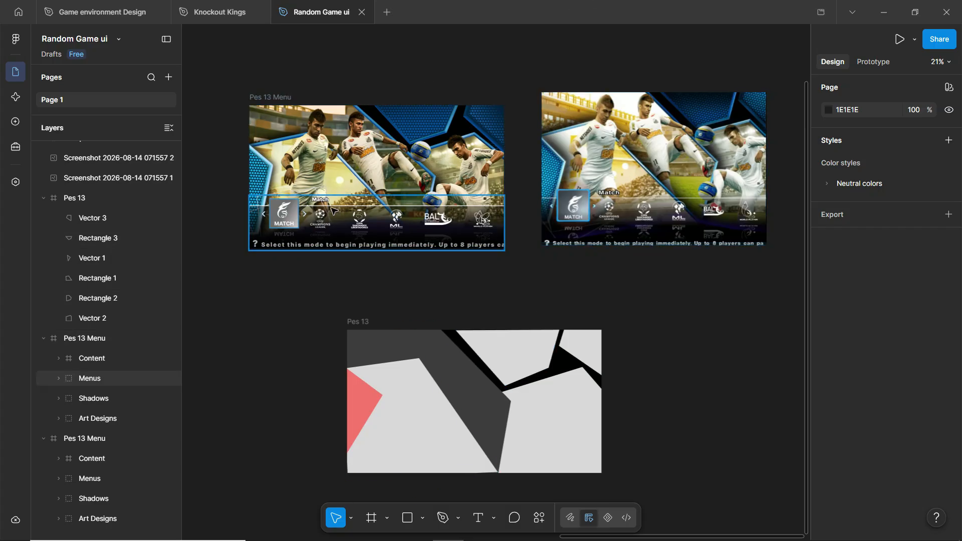
# - Move the 1920×1080 Pes 13 frame up to X 8638, Y 1396, nearer the screenshots
pyautogui.click(649, 119)
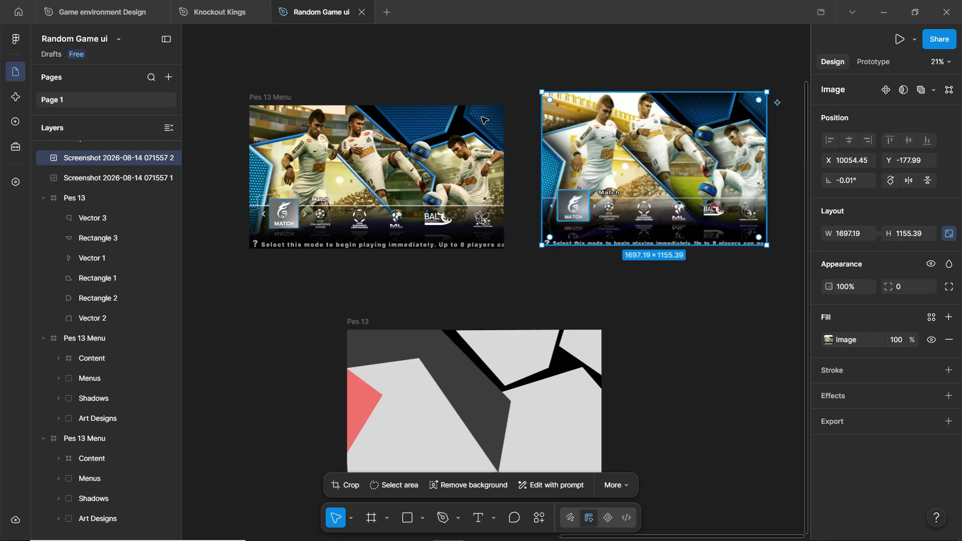
pyautogui.click(283, 101)
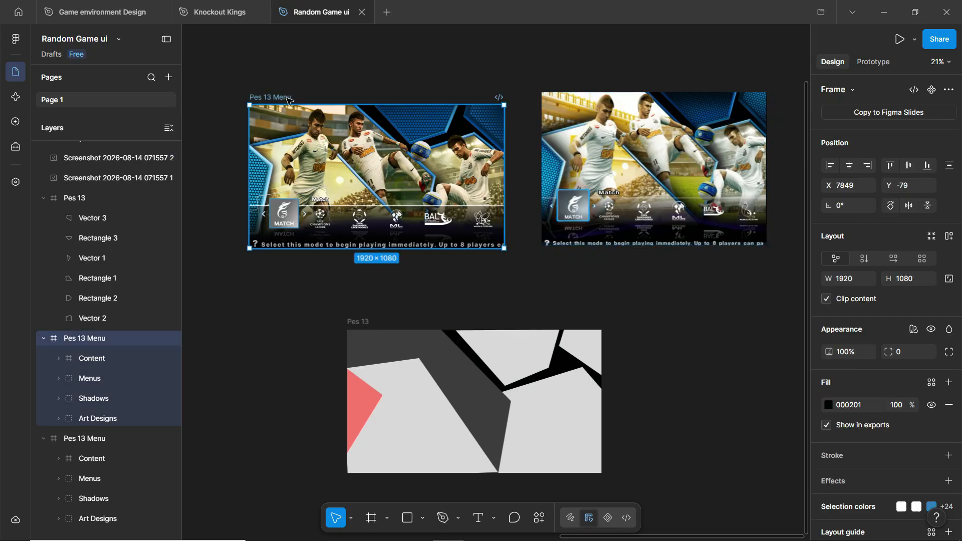
pyautogui.click(366, 326)
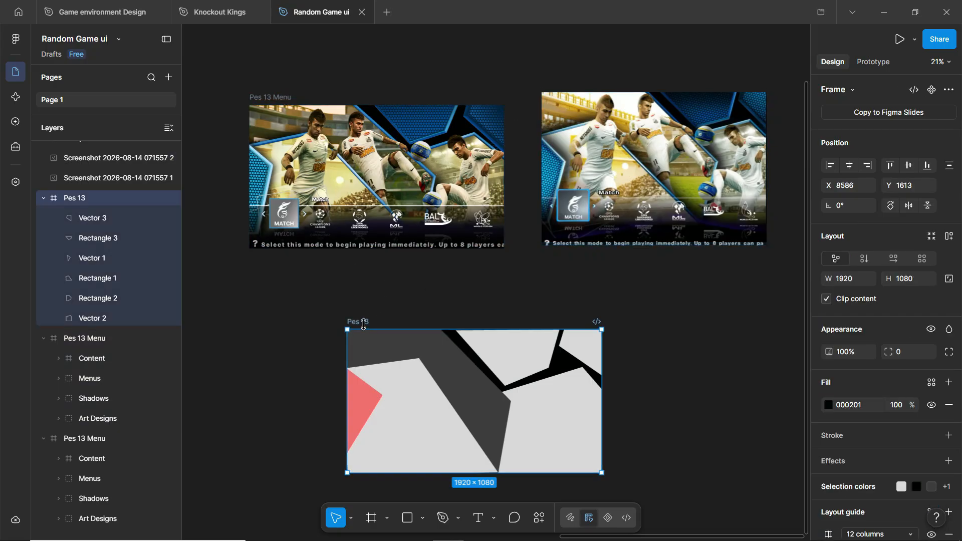
pyautogui.moveTo(365, 326); pyautogui.dragTo(372, 293)
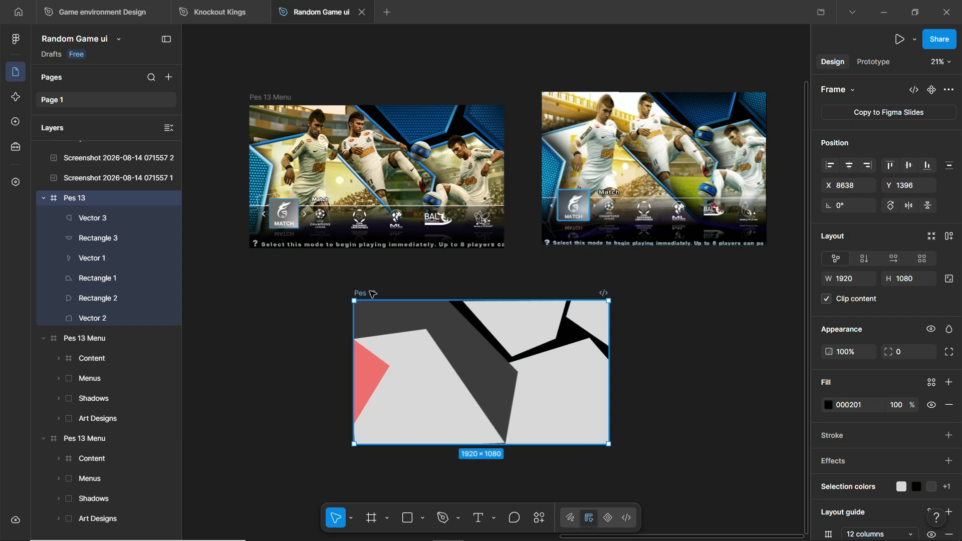
pyautogui.click(473, 271)
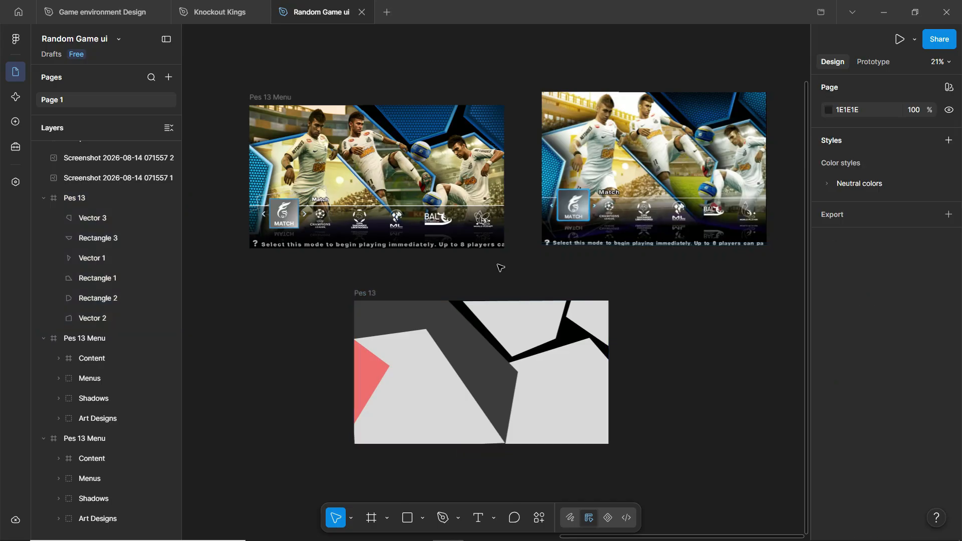
pyautogui.click(646, 146)
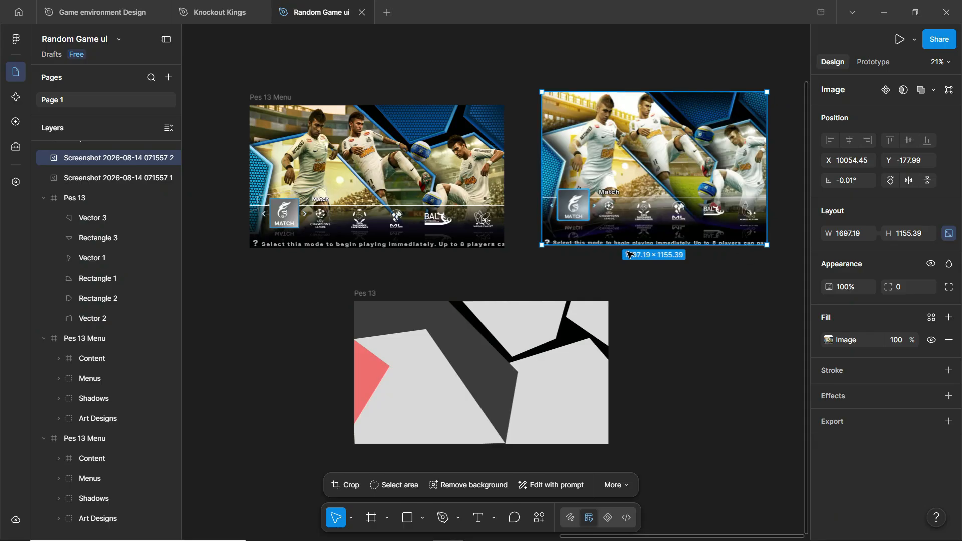
pyautogui.moveTo(626, 244); pyautogui.dragTo(626, 214)
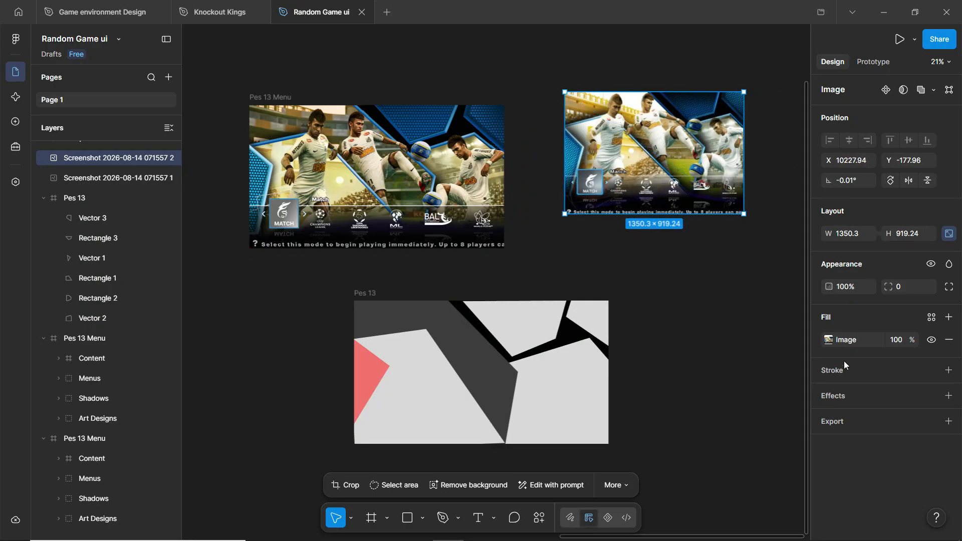
pyautogui.click(827, 341)
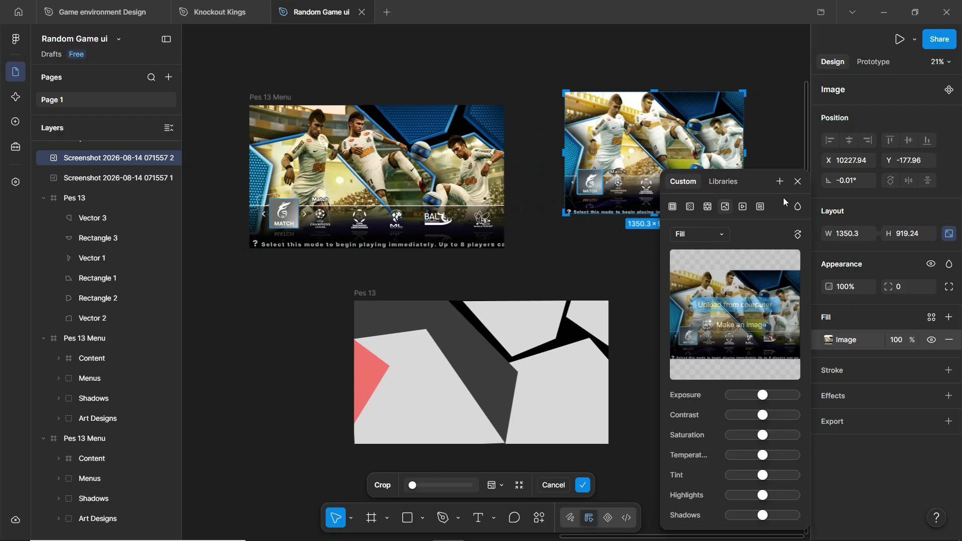
pyautogui.click(797, 182)
pyautogui.click(715, 251)
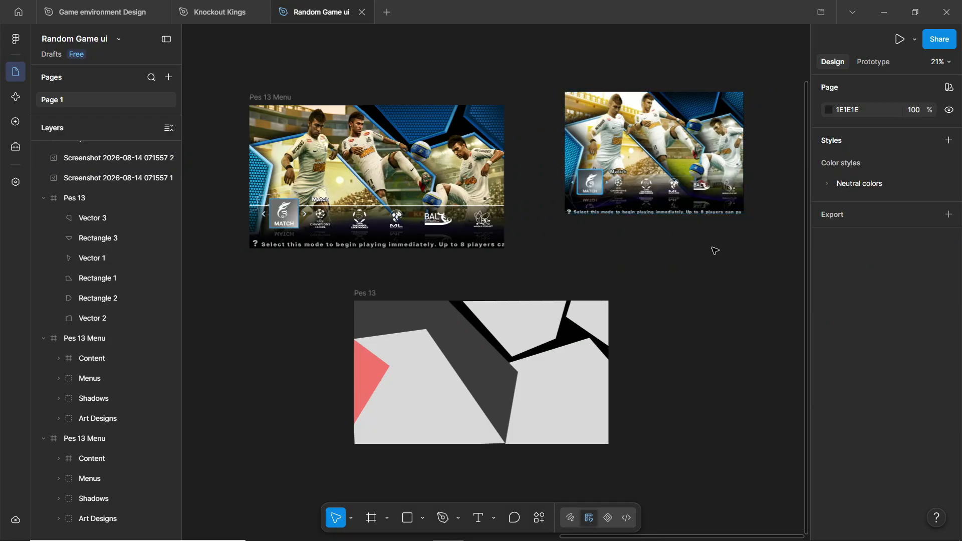
pyautogui.hotkey('ctrl', 'z')
pyautogui.hotkey('ctrl', 'z')
pyautogui.click(720, 262)
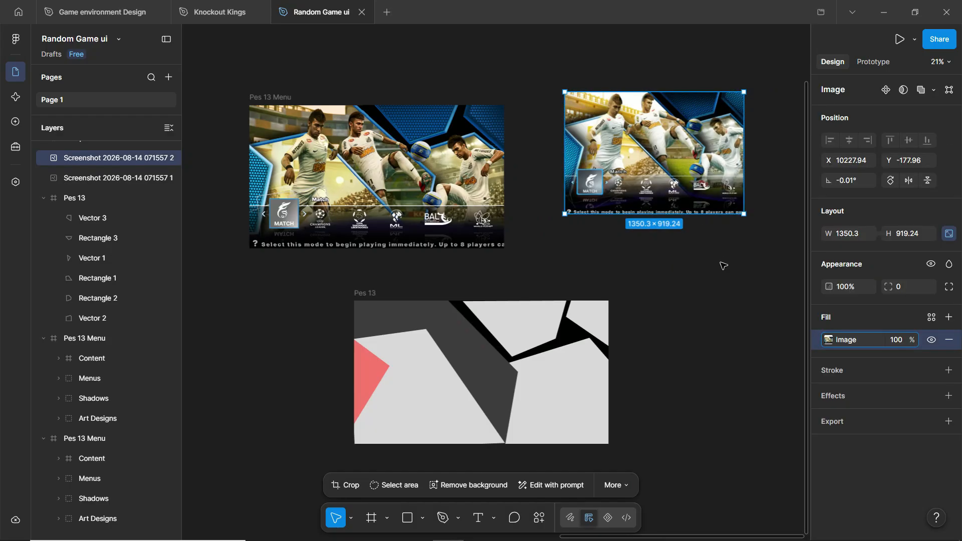
pyautogui.hotkey('ctrl', 'z')
pyautogui.hotkey('ctrl', 'z')
pyautogui.hotkey('ctrl', 'z')
pyautogui.hotkey('ctrl', 'z')
pyautogui.hotkey('ctrl', 'z')
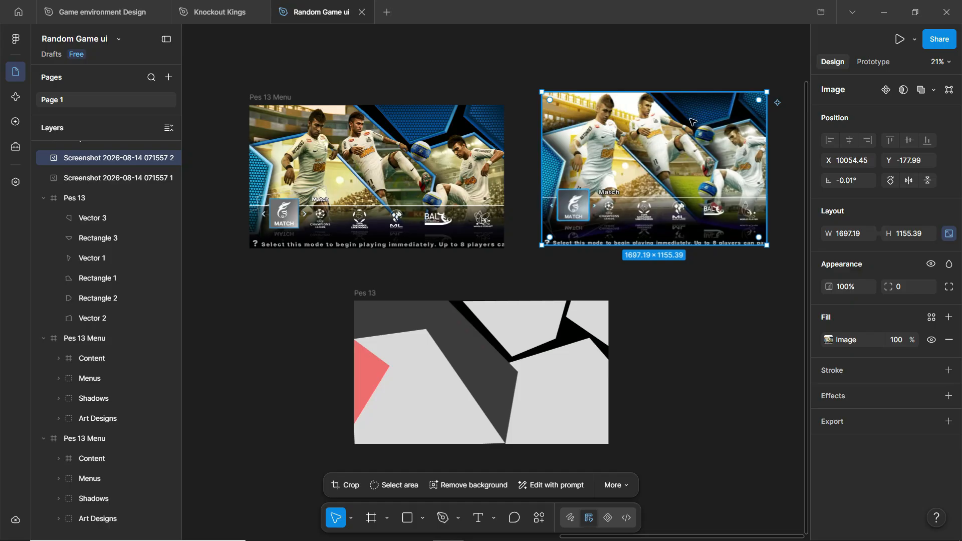
pyautogui.scroll(5, 766, 131)
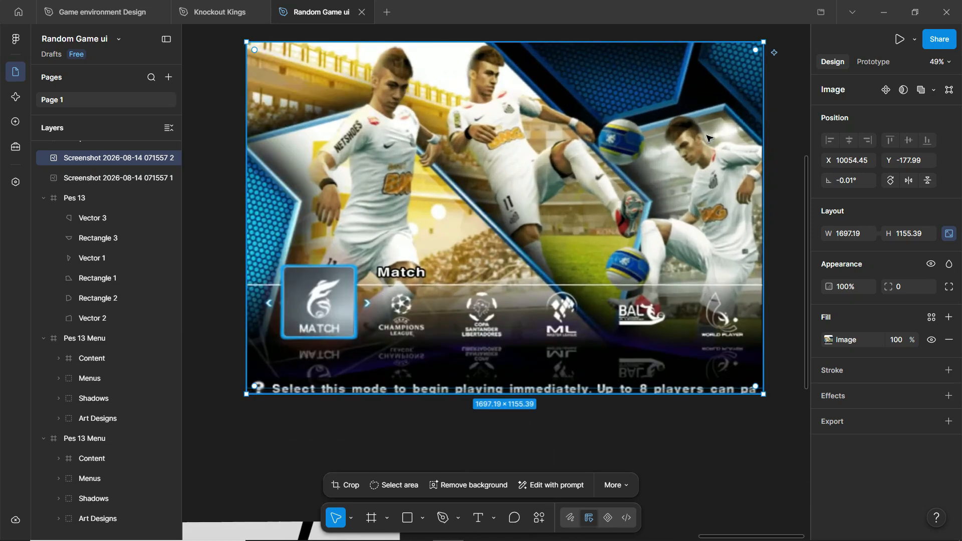
pyautogui.scroll(-5, 743, 145)
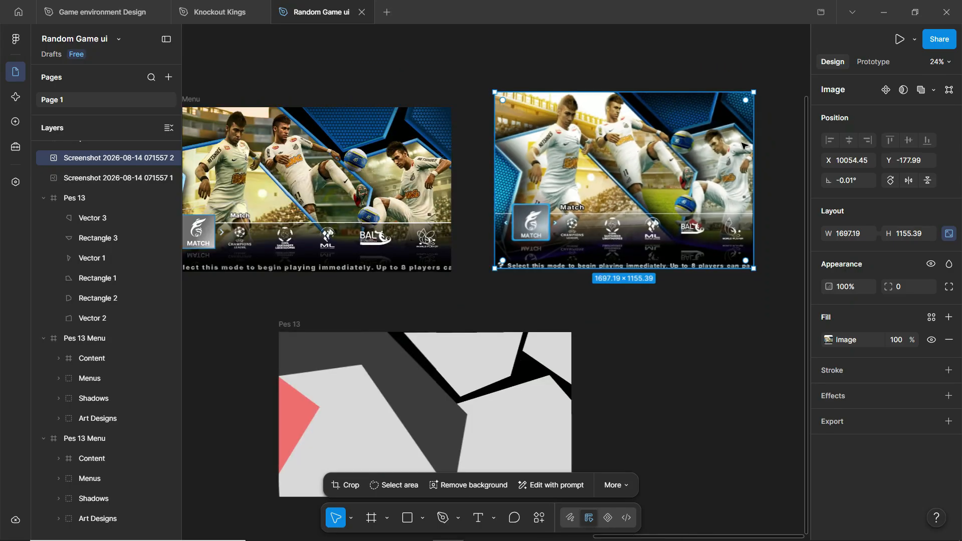
pyautogui.scroll(3, 339, 153)
pyautogui.scroll(8, 339, 153)
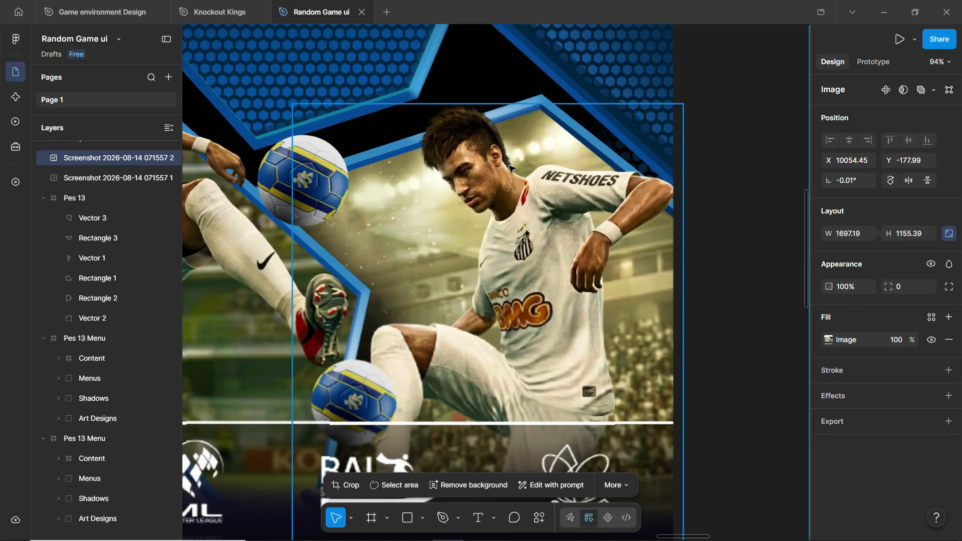
pyautogui.scroll(-8, 691, 148)
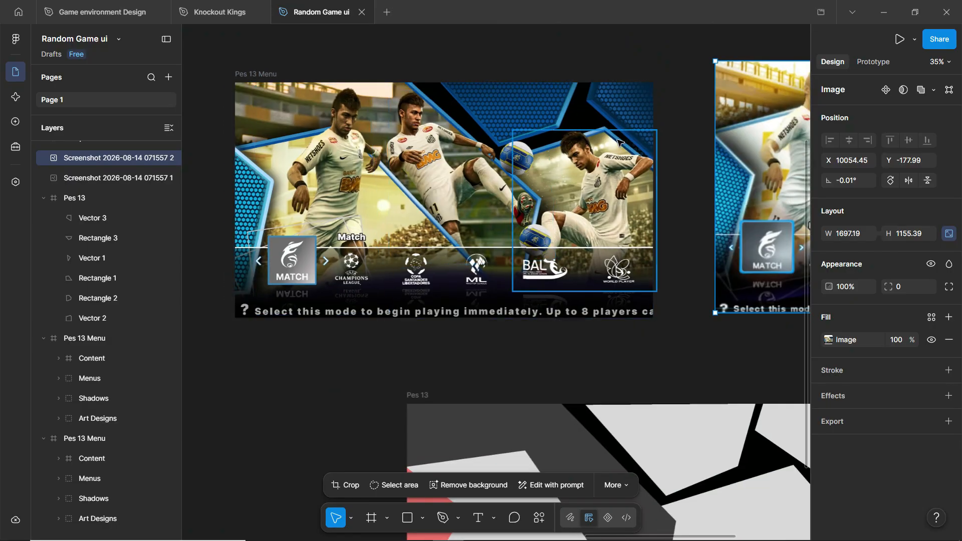
pyautogui.scroll(5, 416, 129)
pyautogui.scroll(4, 584, 179)
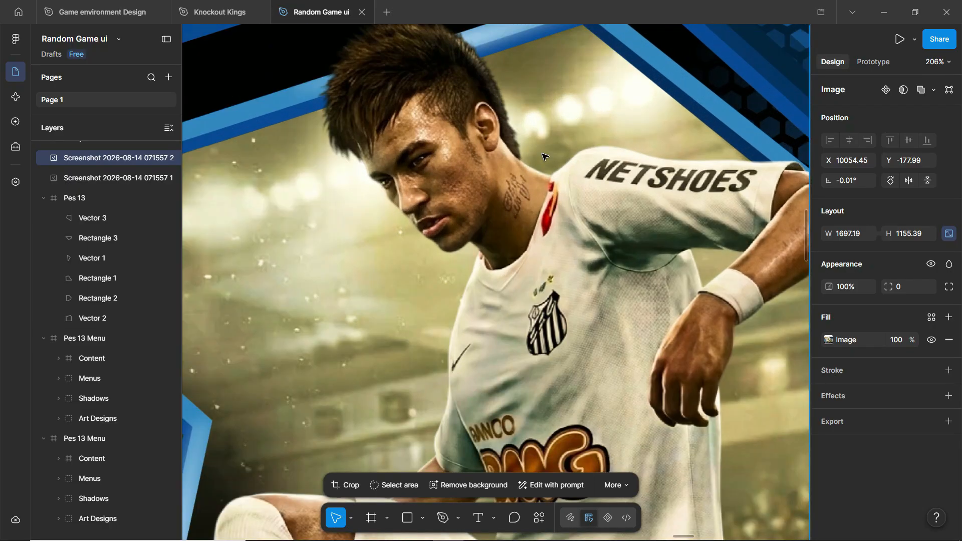
pyautogui.scroll(-2, 620, 154)
pyautogui.scroll(-6, 620, 153)
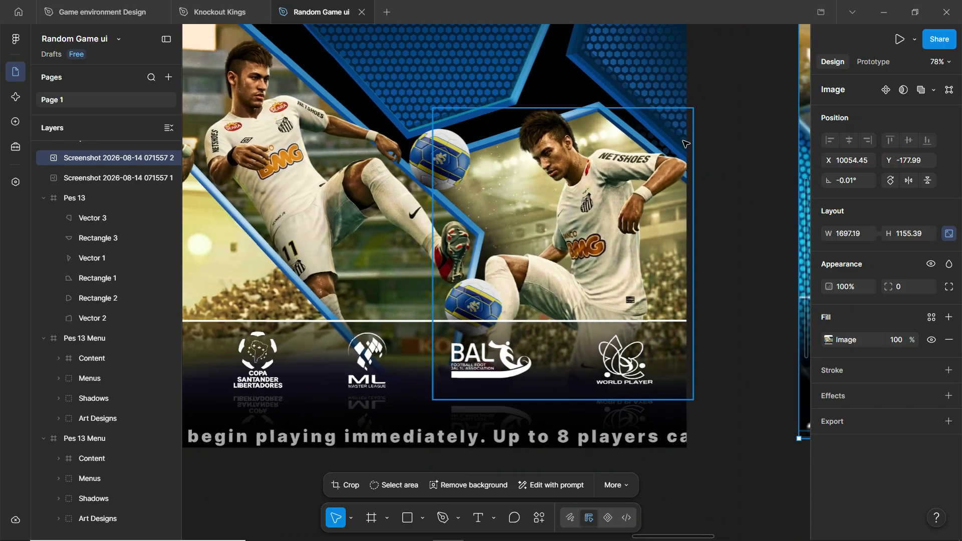
pyautogui.scroll(-2, 501, 151)
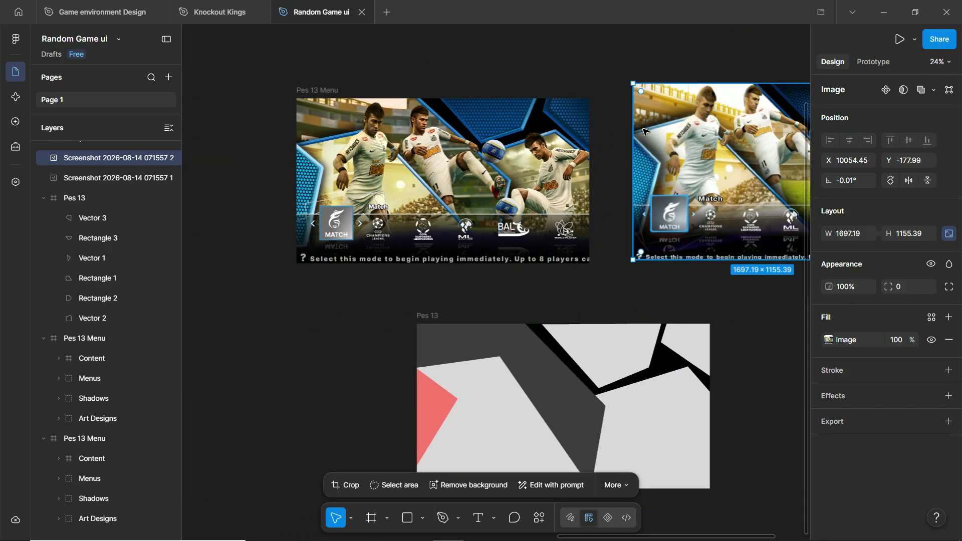
pyautogui.scroll(-1, 638, 206)
pyautogui.scroll(-2, 731, 266)
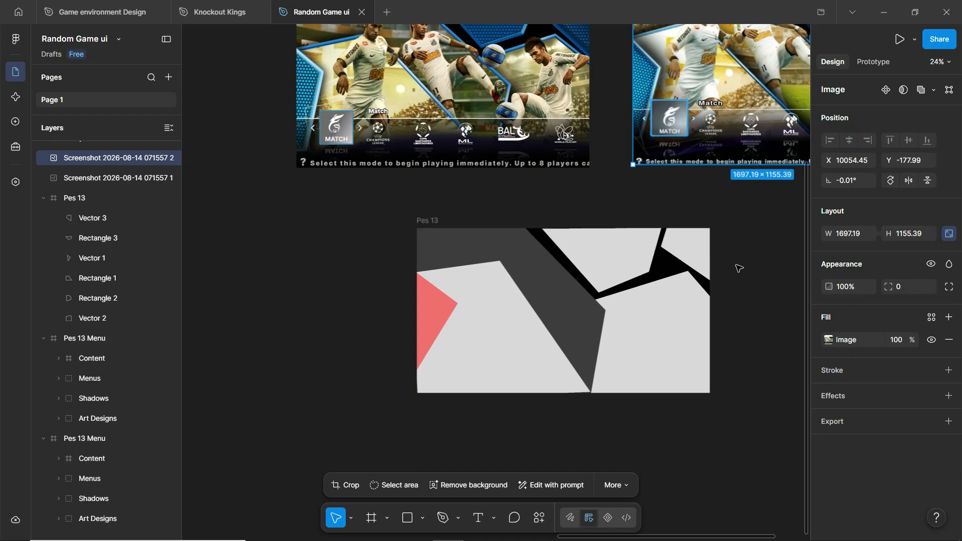
pyautogui.scroll(3, 738, 268)
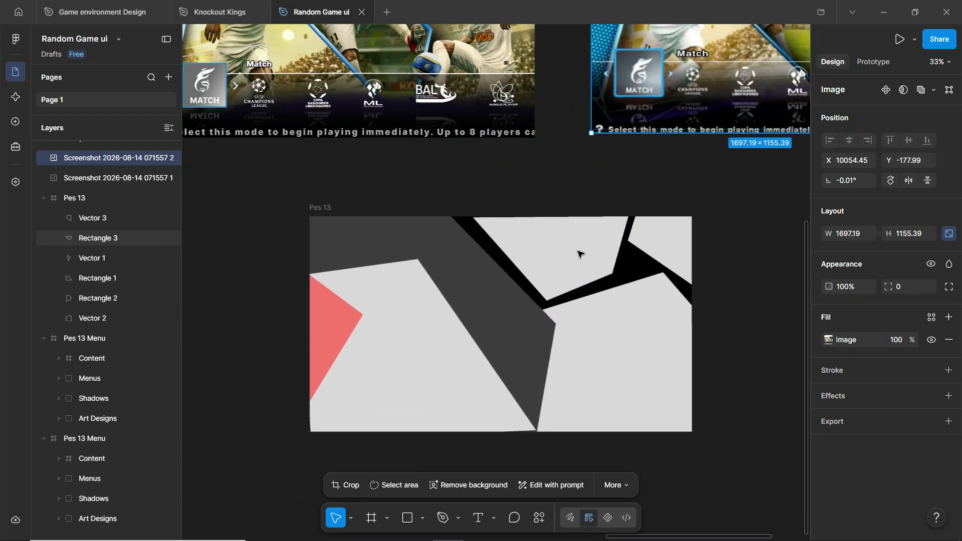
pyautogui.scroll(-3, 577, 252)
pyautogui.scroll(1, 578, 253)
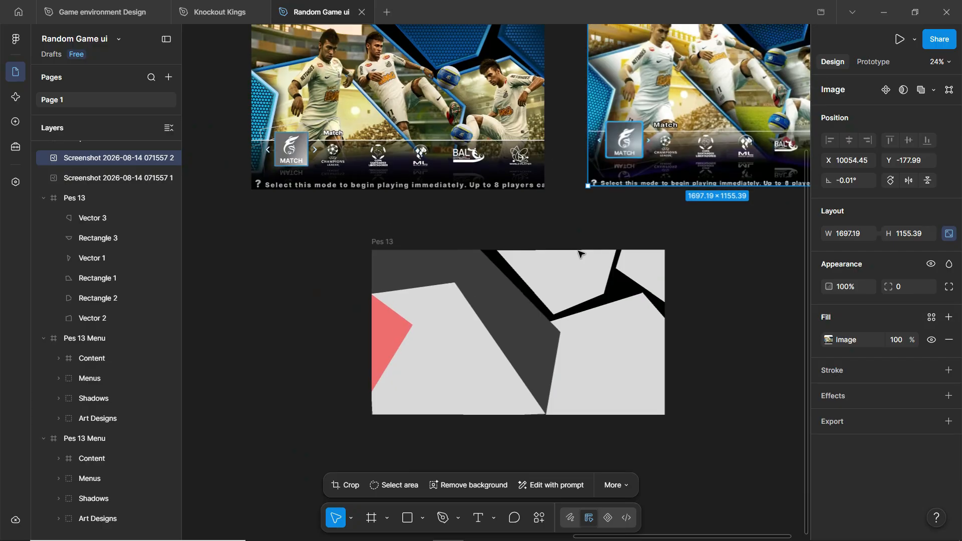
pyautogui.scroll(1, 704, 306)
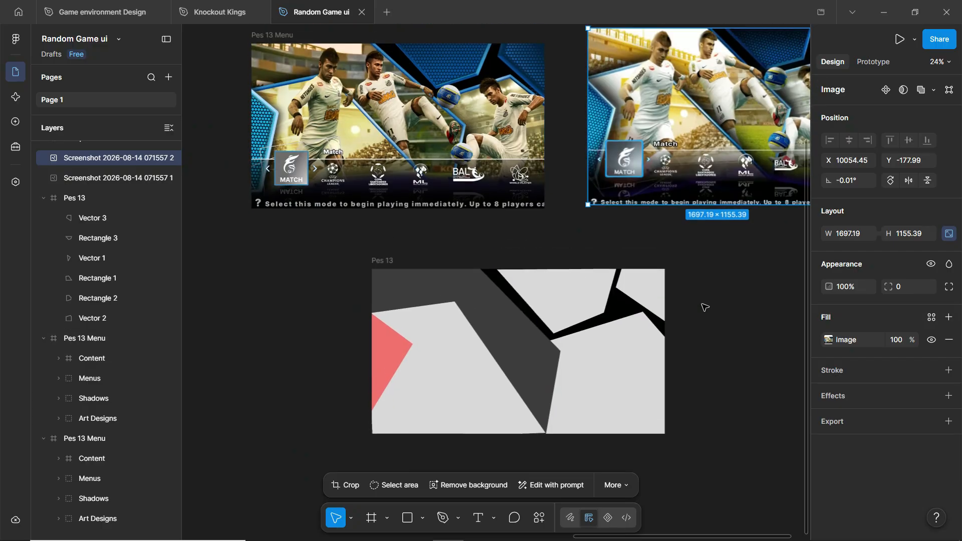
pyautogui.hscroll(2, 711, 307)
pyautogui.click(510, 319)
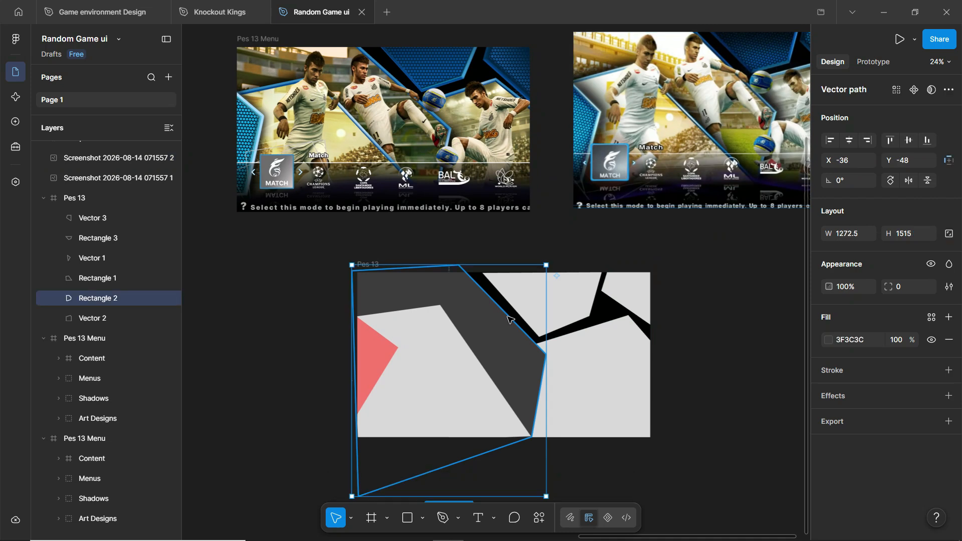
pyautogui.moveTo(495, 322); pyautogui.dragTo(422, 281)
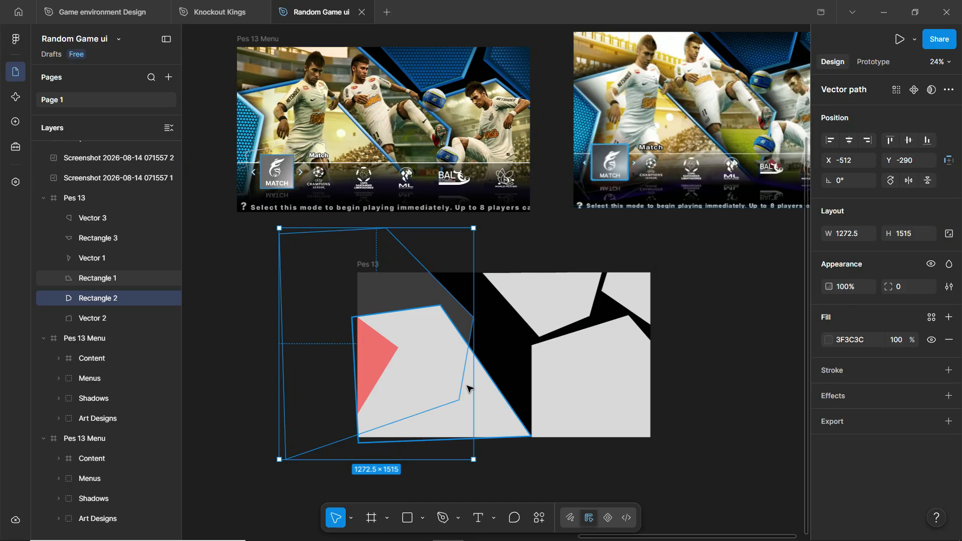
pyautogui.hotkey('ctrl', 'z')
pyautogui.click(430, 347)
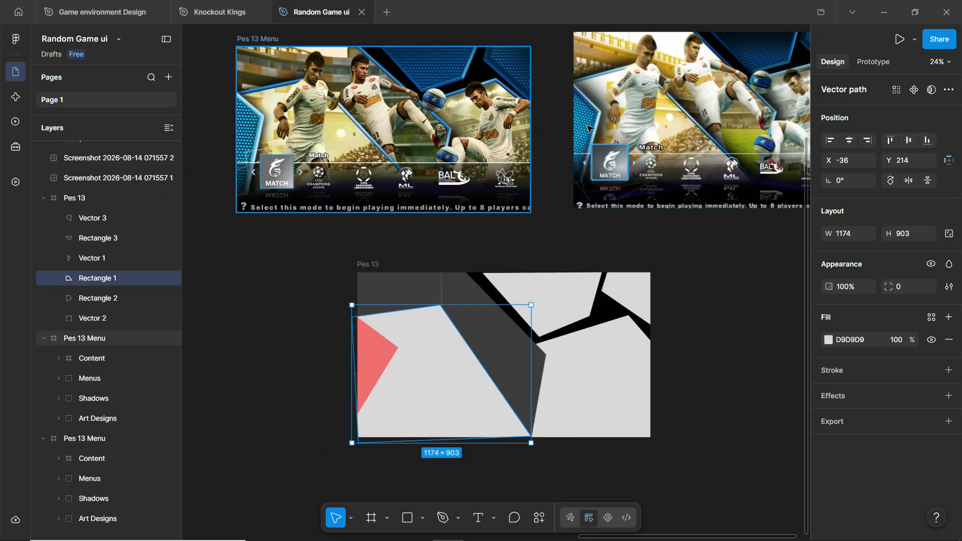
pyautogui.hscroll(3, 533, 140)
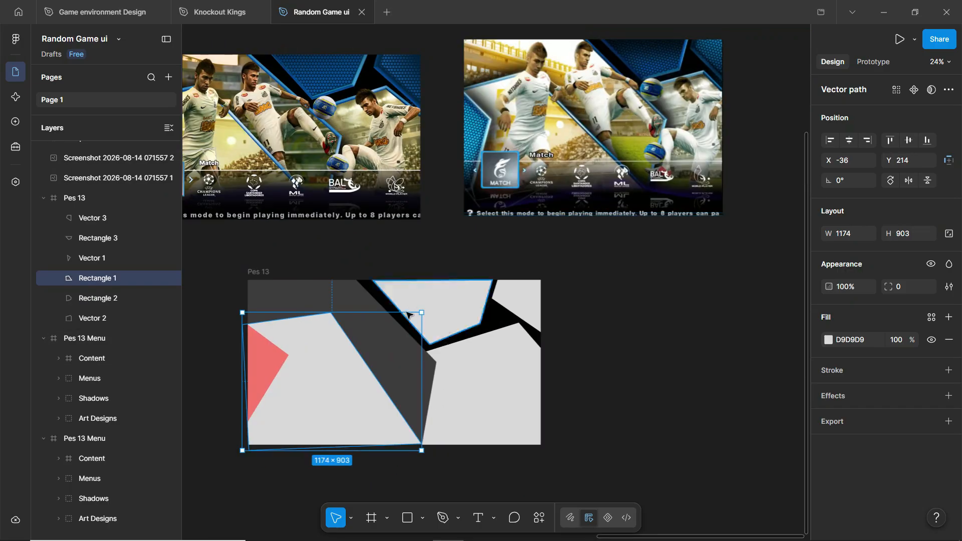
pyautogui.click(576, 301)
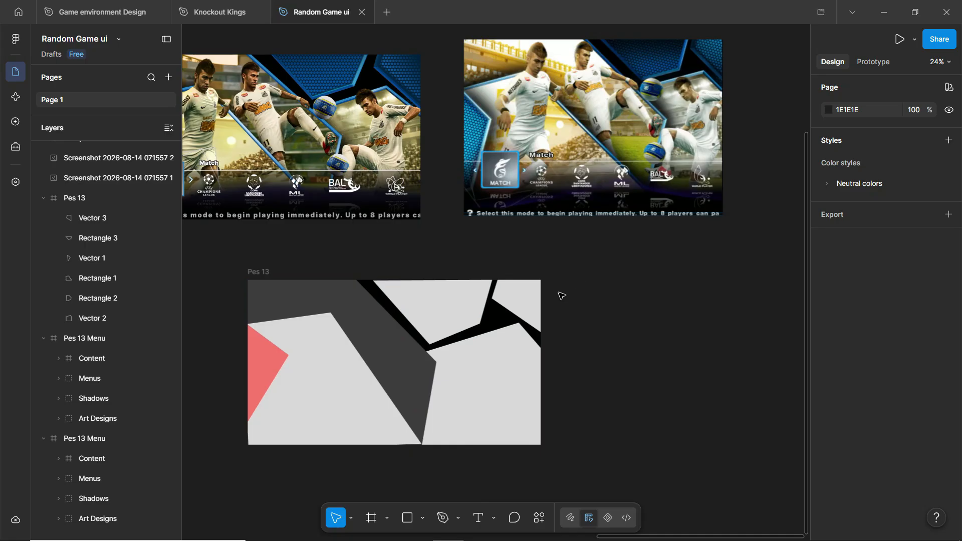
pyautogui.hscroll(-2, 556, 313)
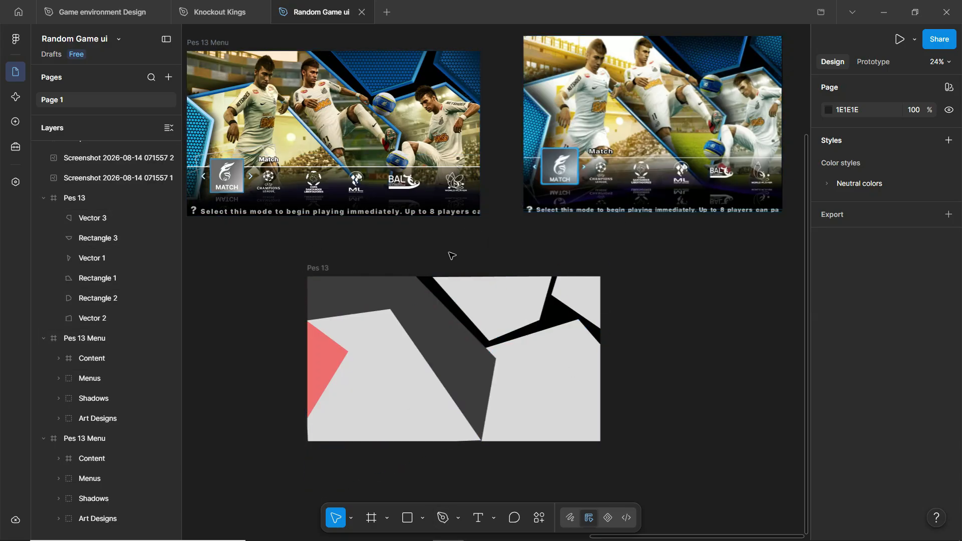
pyautogui.moveTo(317, 271); pyautogui.dragTo(407, 322)
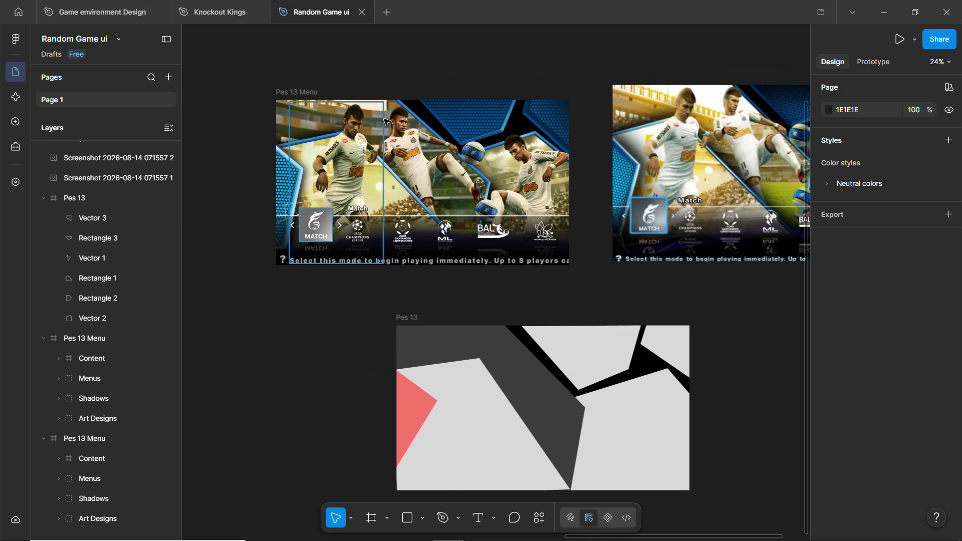
pyautogui.scroll(2, 434, 123)
pyautogui.scroll(-2, 515, 74)
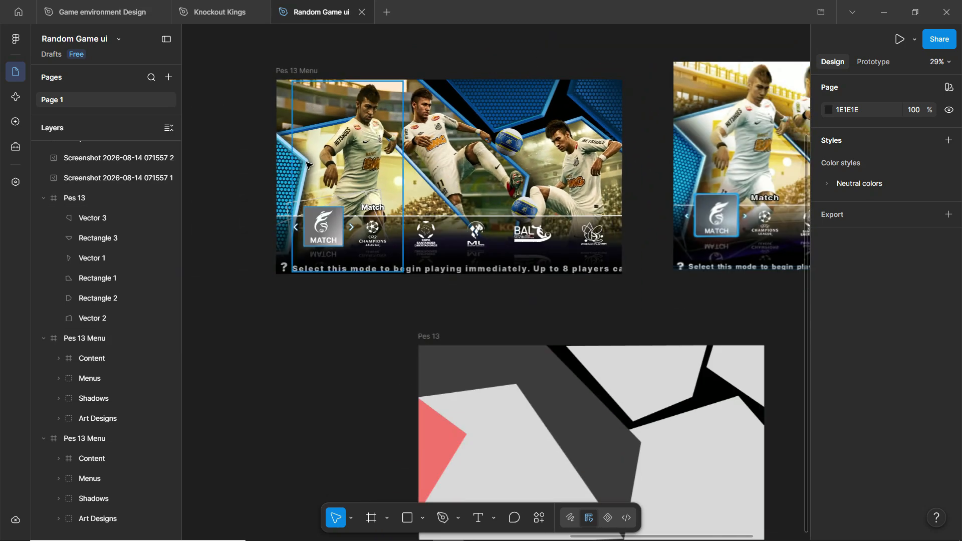
pyautogui.click(349, 225)
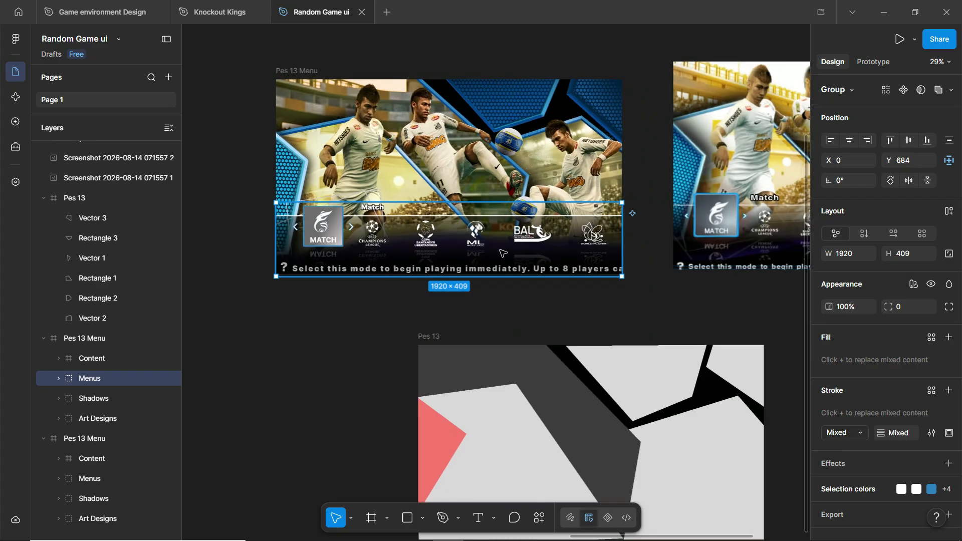
pyautogui.scroll(-4, 311, 204)
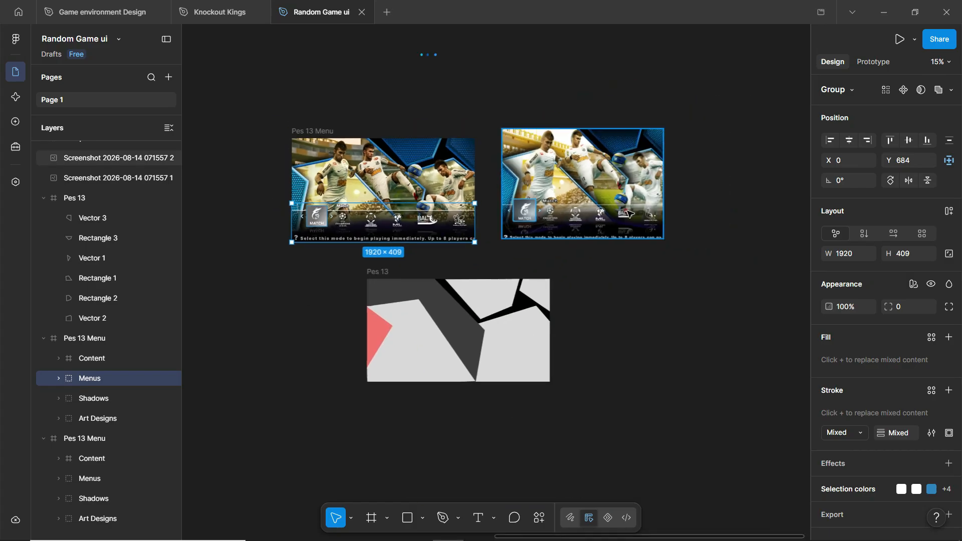
pyautogui.scroll(5, 549, 211)
pyautogui.scroll(2, 563, 208)
pyautogui.scroll(-6, 742, 172)
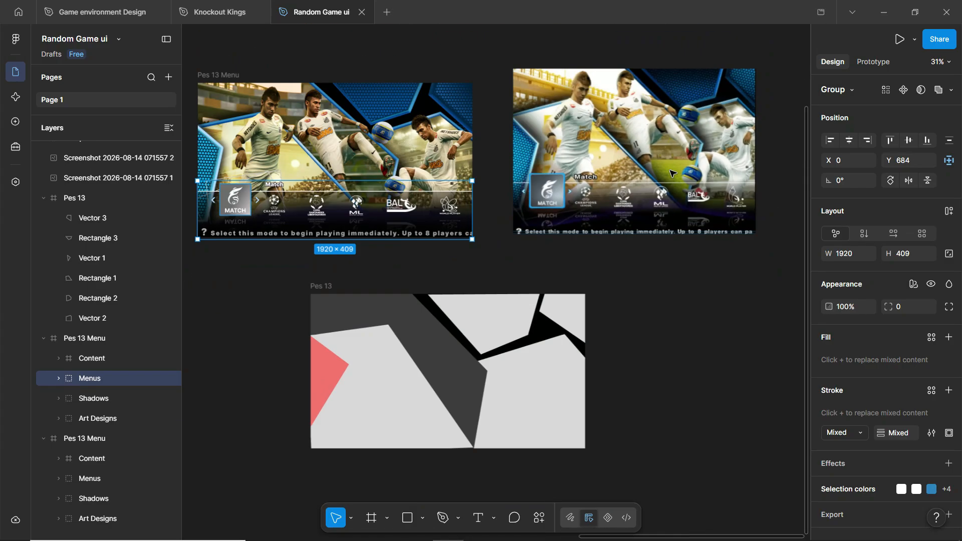
pyautogui.scroll(5, 387, 174)
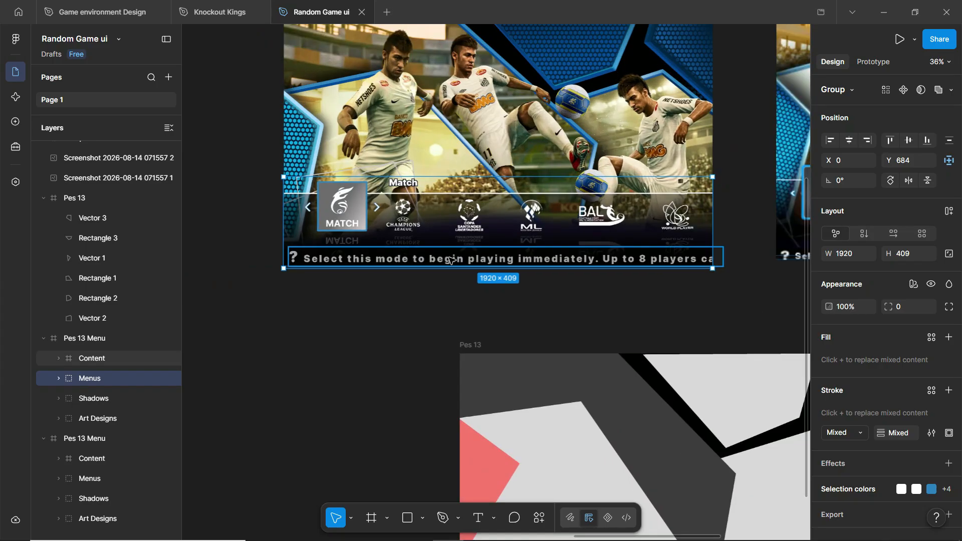
pyautogui.click(449, 260)
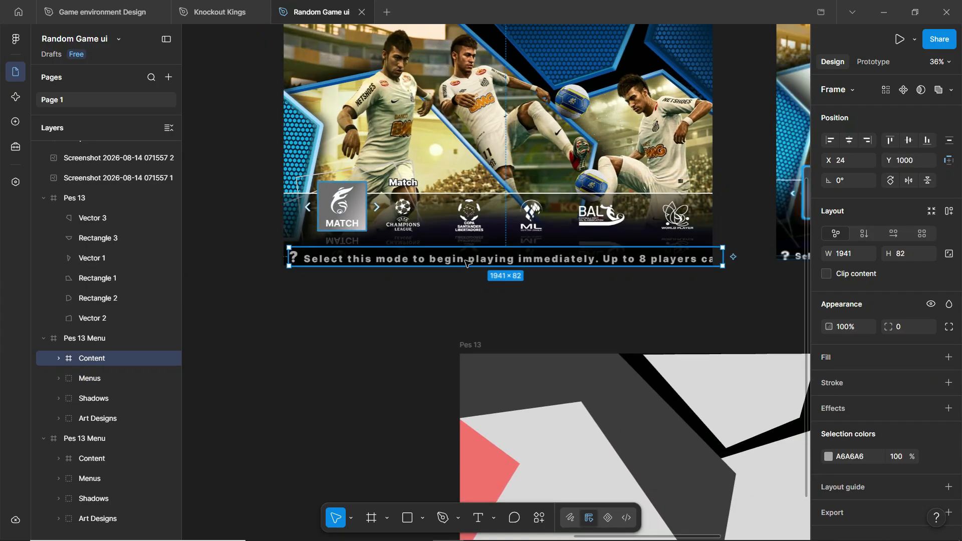
pyautogui.click(466, 261)
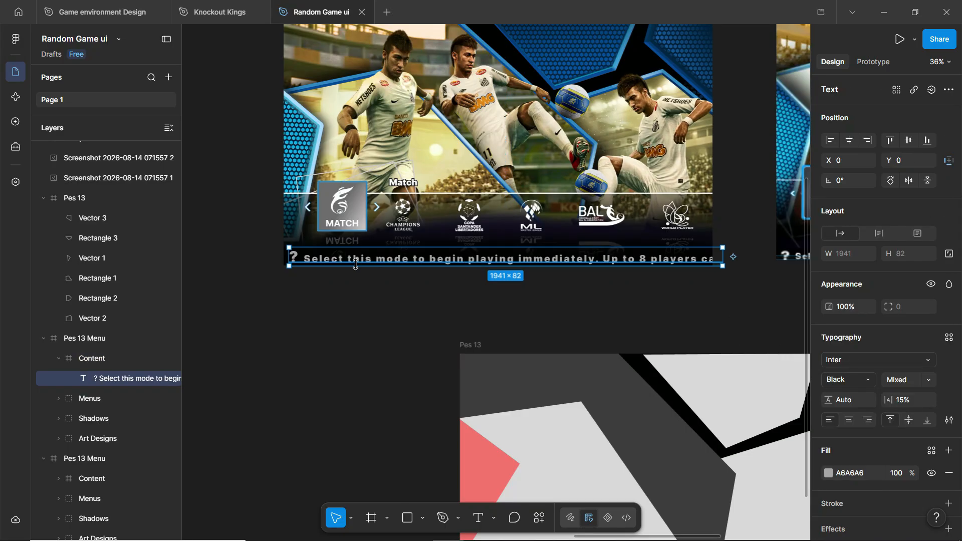
pyautogui.click(111, 354)
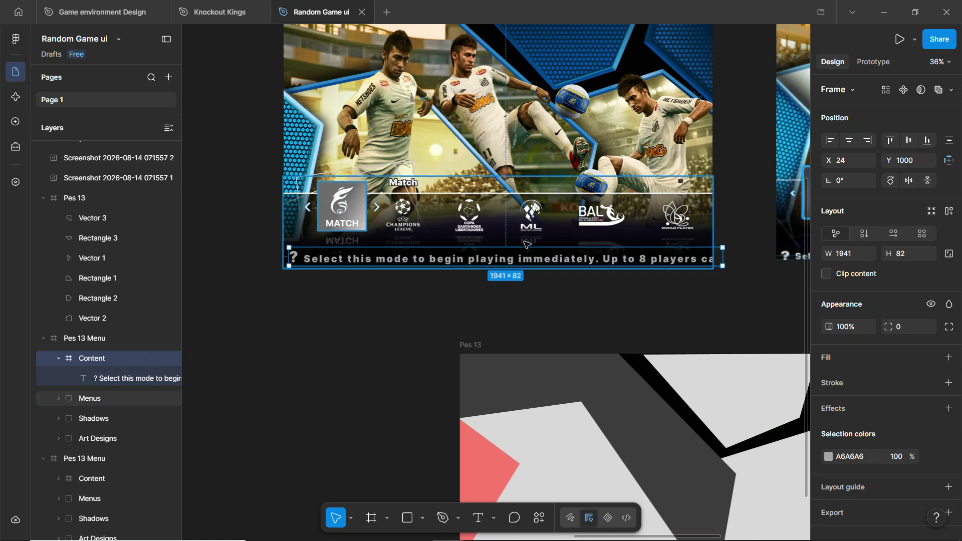
# - Delete the mode hint text bar and ungroup Menus into its separate parts
pyautogui.press('Delete')
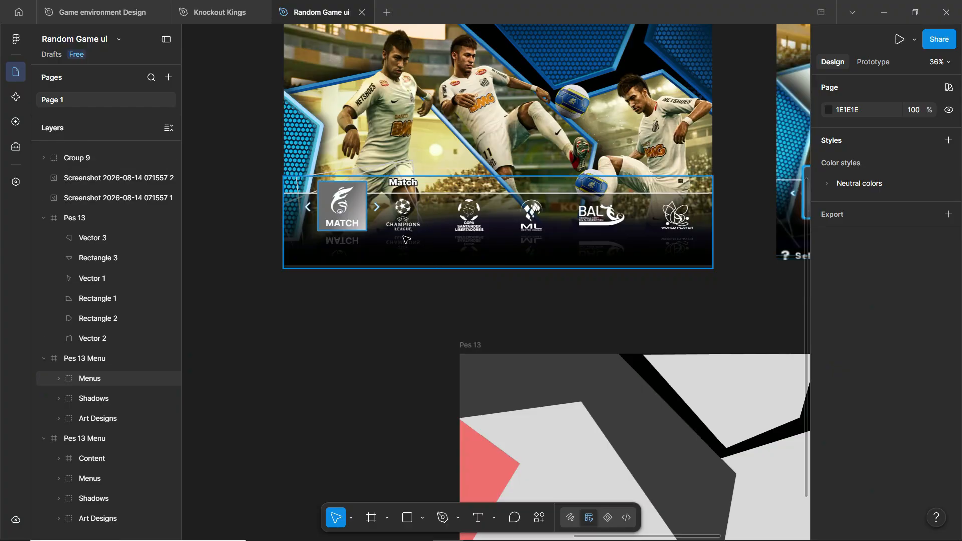
pyautogui.click(447, 242)
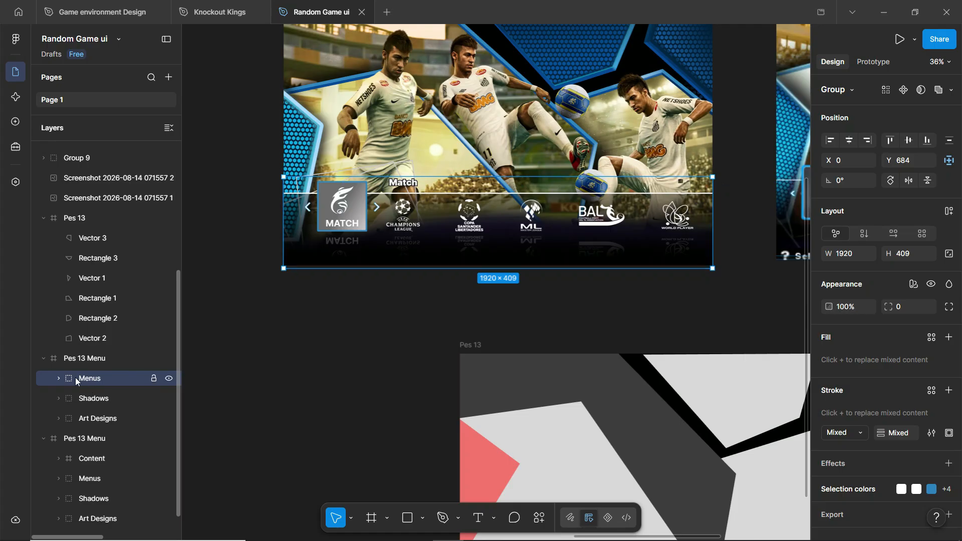
pyautogui.hotkey('ctrl', 'shift', 'g')
# - Delete the 'Match' text label above the mode icons
pyautogui.click(58, 366)
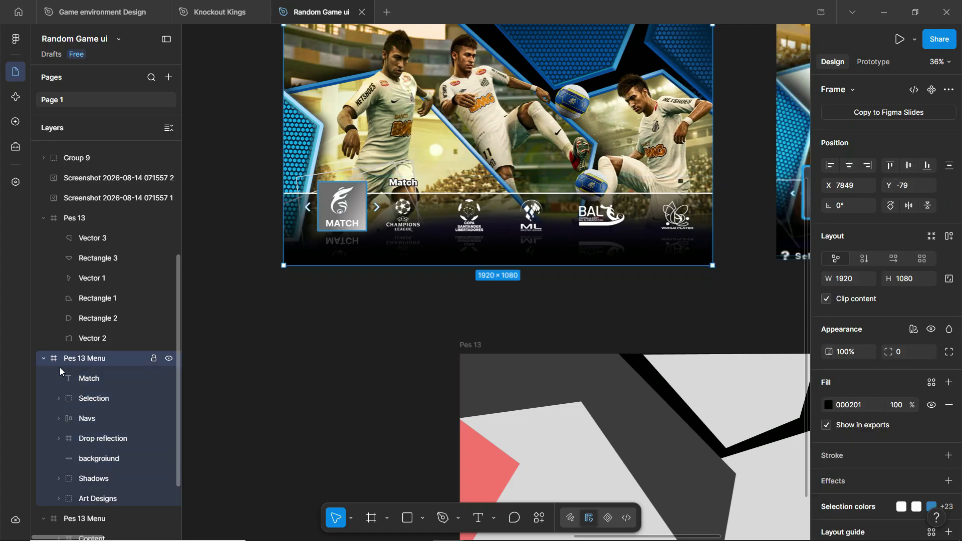
pyautogui.click(87, 385)
pyautogui.scroll(1, 411, 195)
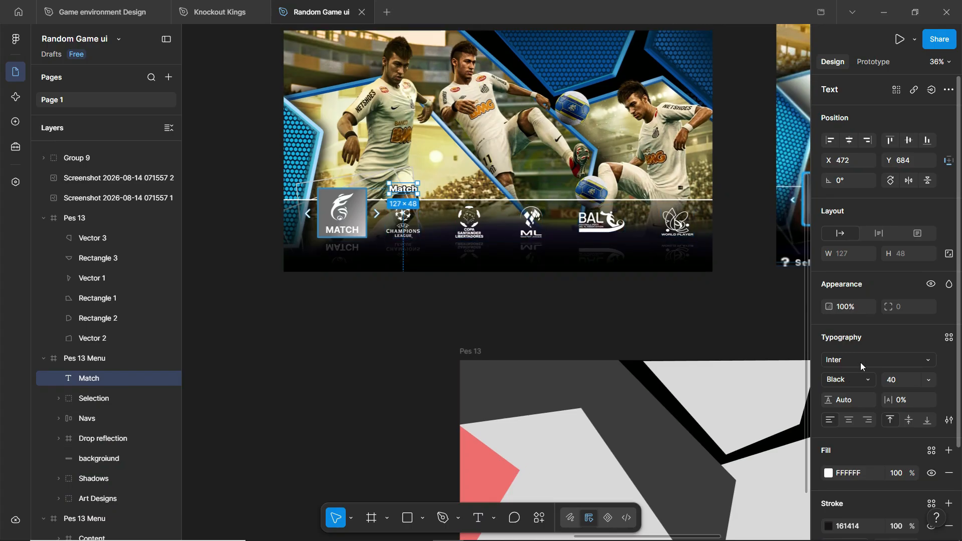
pyautogui.scroll(-3, 854, 447)
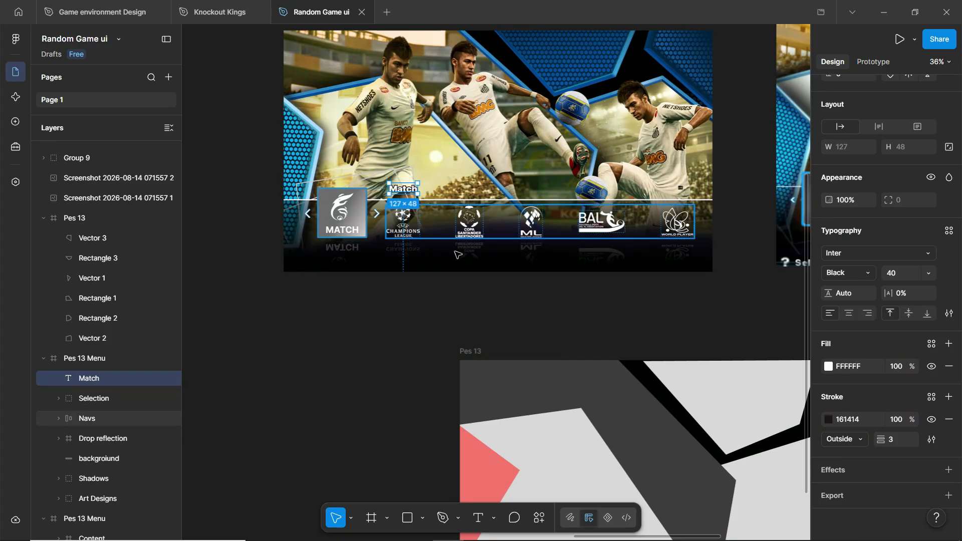
pyautogui.click(393, 316)
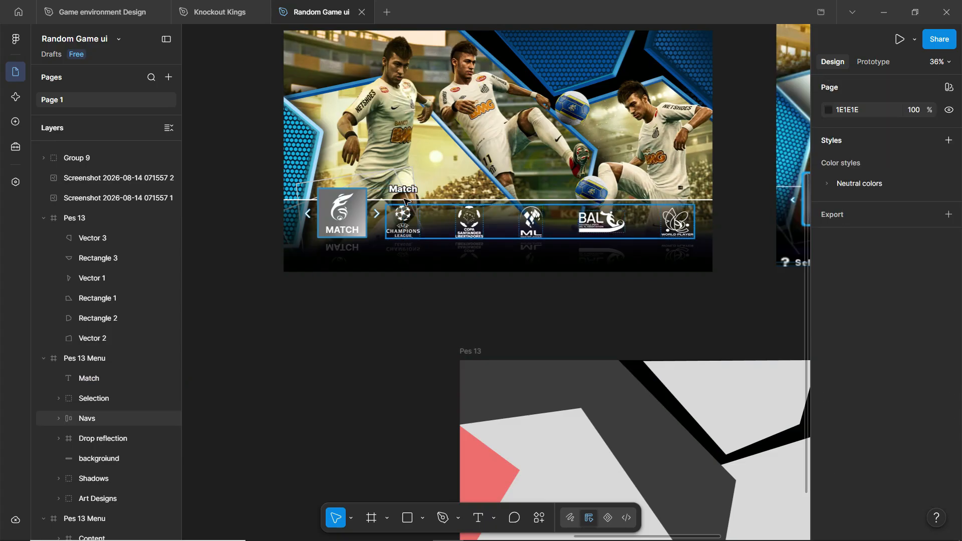
pyautogui.click(402, 193)
pyautogui.scroll(10, 402, 193)
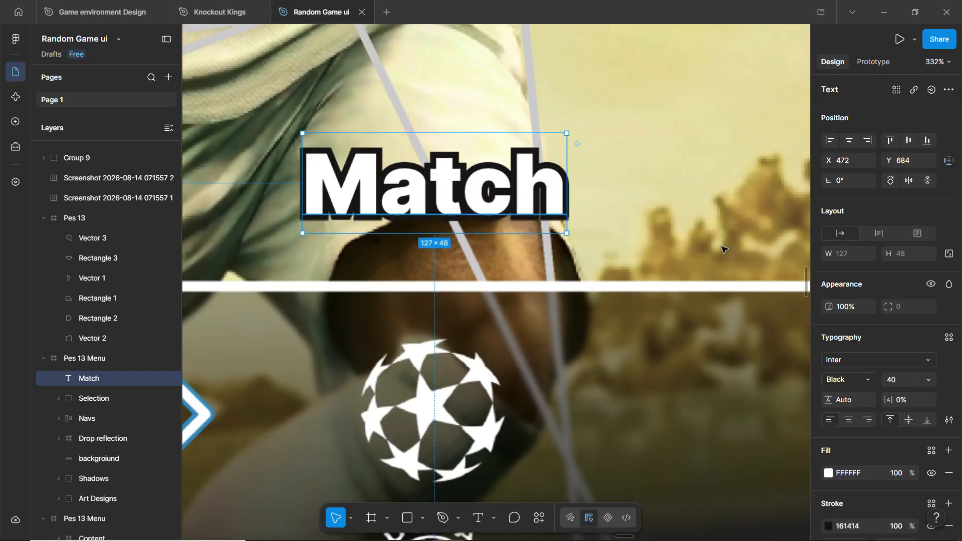
pyautogui.scroll(-2, 466, 173)
pyautogui.scroll(-6, 466, 174)
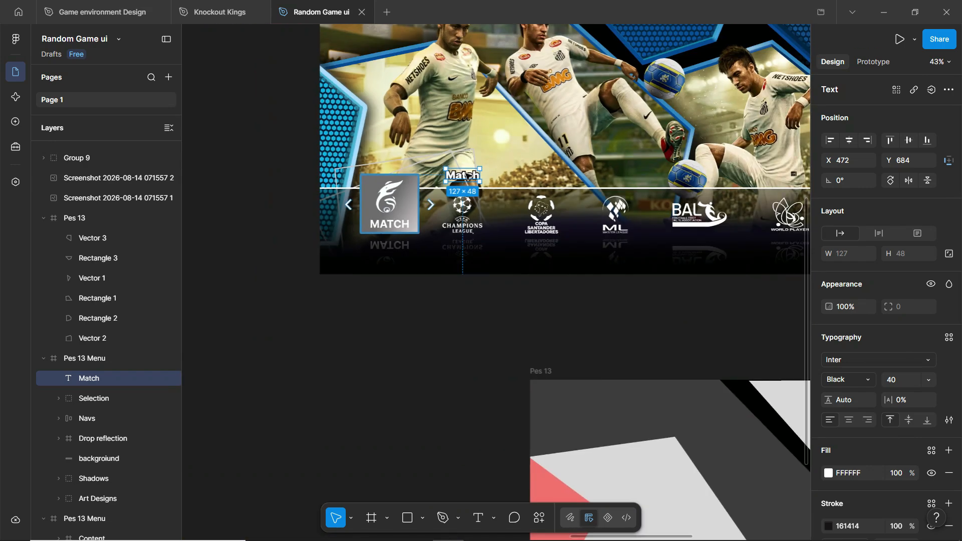
pyautogui.press('Delete')
pyautogui.scroll(-2, 390, 161)
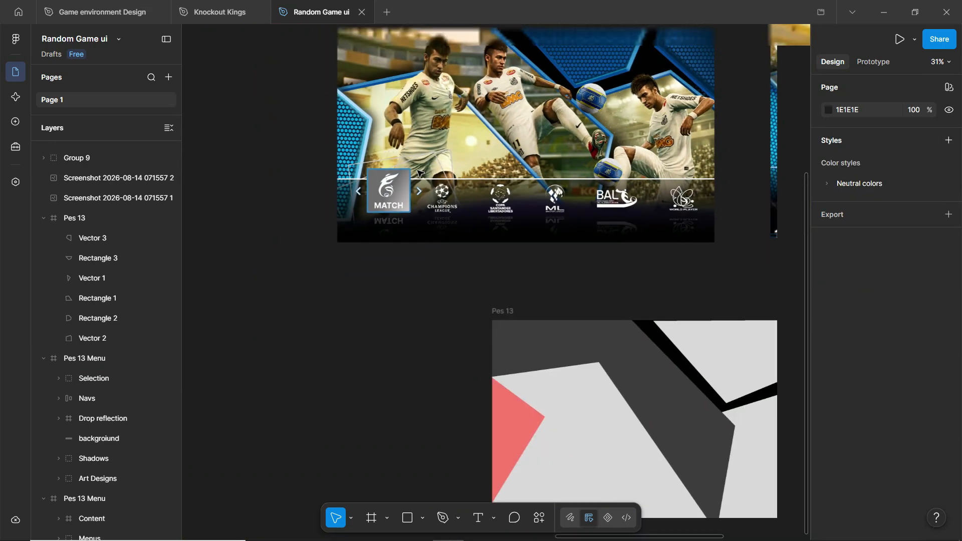
pyautogui.click(435, 195)
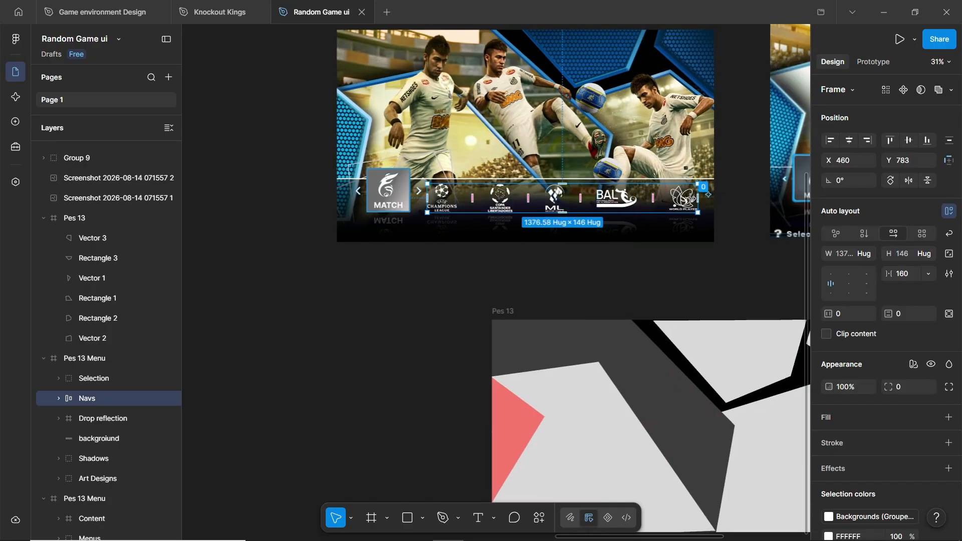
# - Ungroup Navs into its five logo items and inspect the Copa logo's mask
pyautogui.scroll(2, 691, 199)
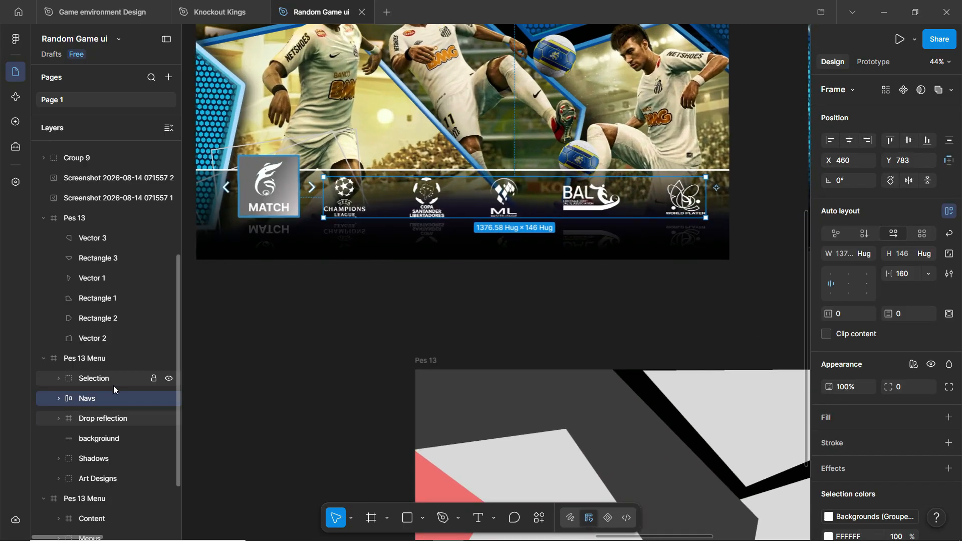
pyautogui.click(56, 401)
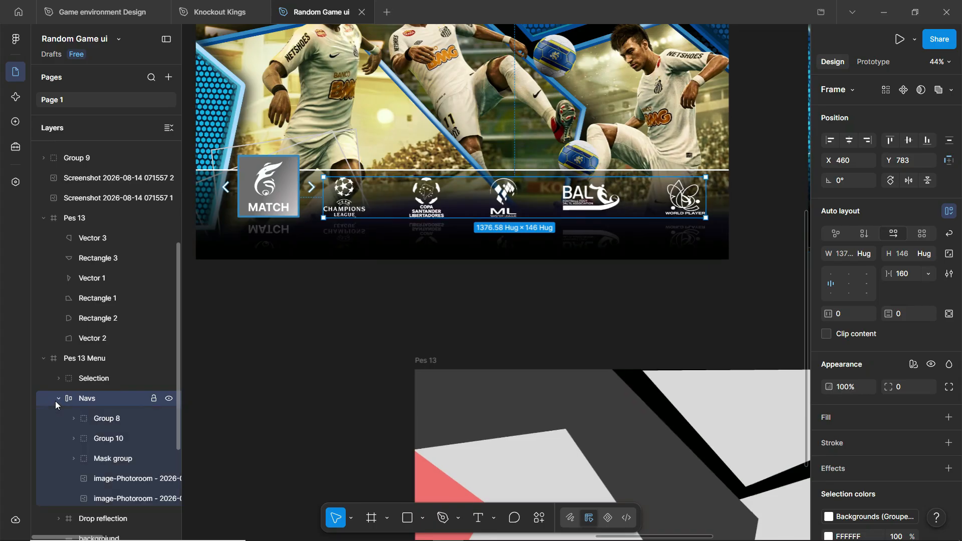
pyautogui.hotkey('ctrl', 'shift', 'g')
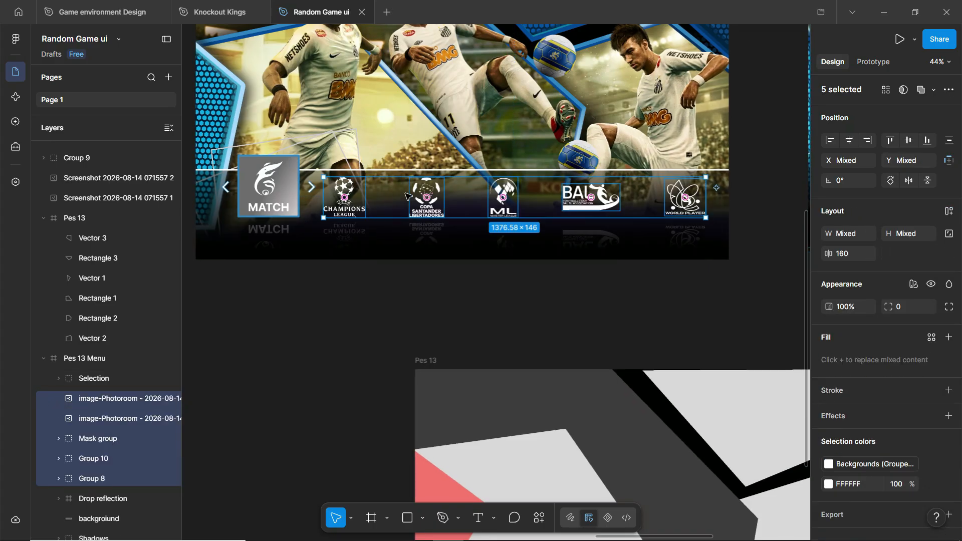
pyautogui.click(436, 191)
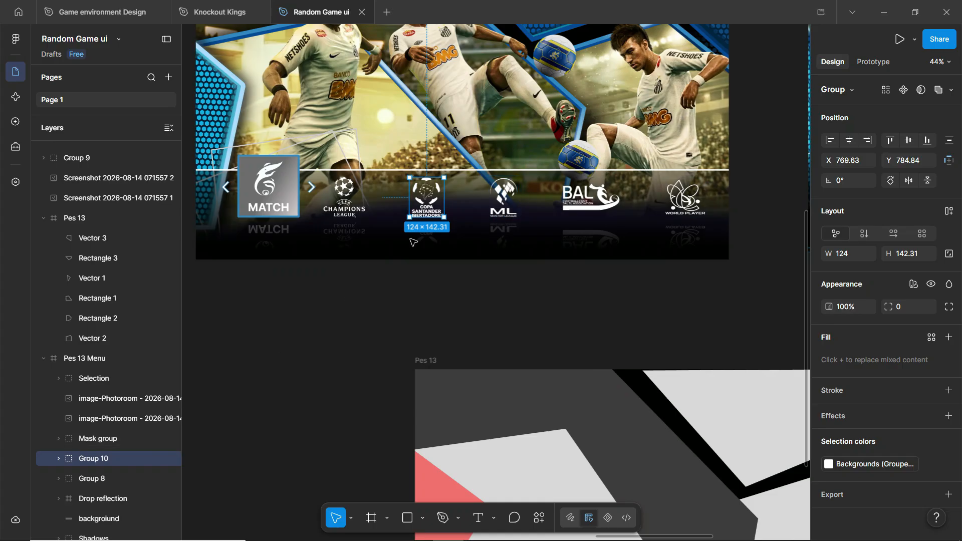
pyautogui.click(58, 460)
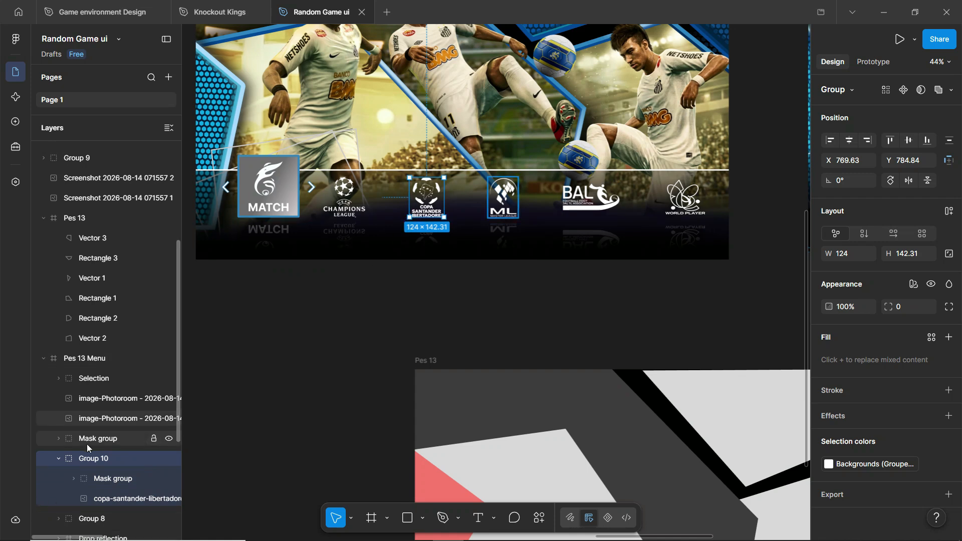
pyautogui.scroll(-3, 88, 441)
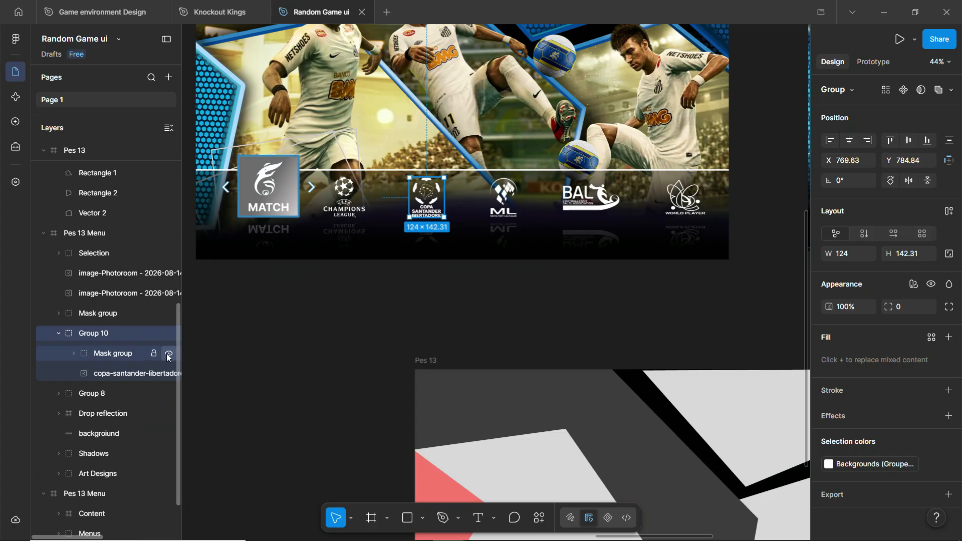
pyautogui.click(169, 354)
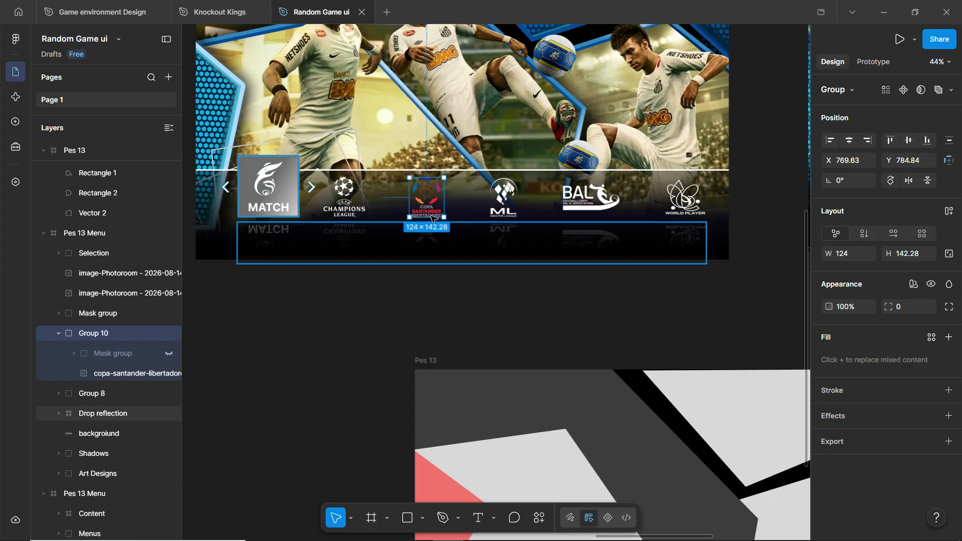
pyautogui.click(168, 354)
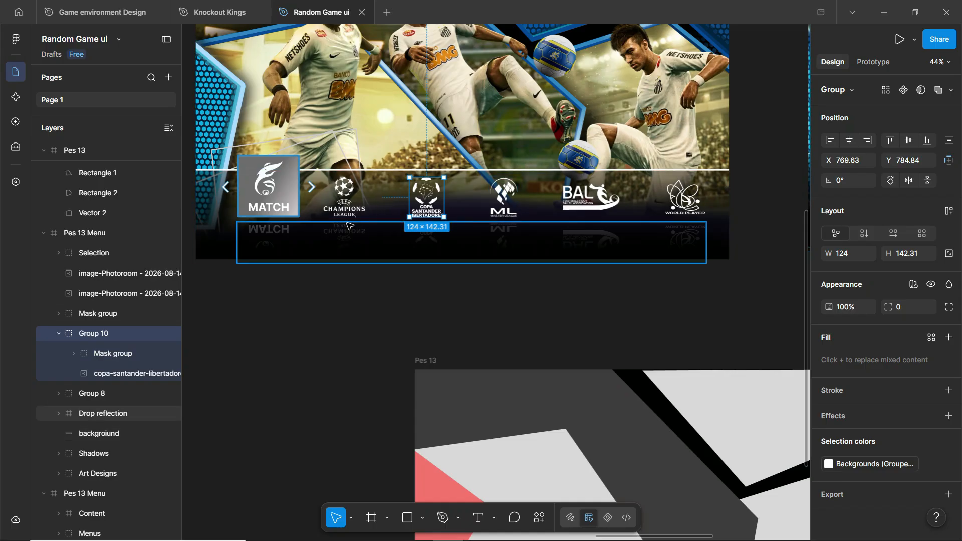
pyautogui.scroll(-3, 346, 222)
pyautogui.scroll(5, 752, 198)
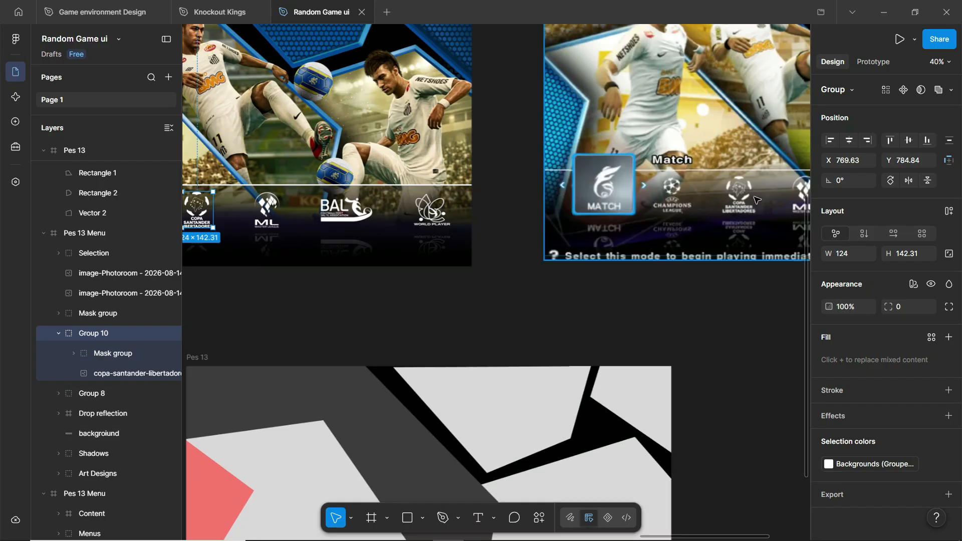
pyautogui.scroll(-4, 277, 210)
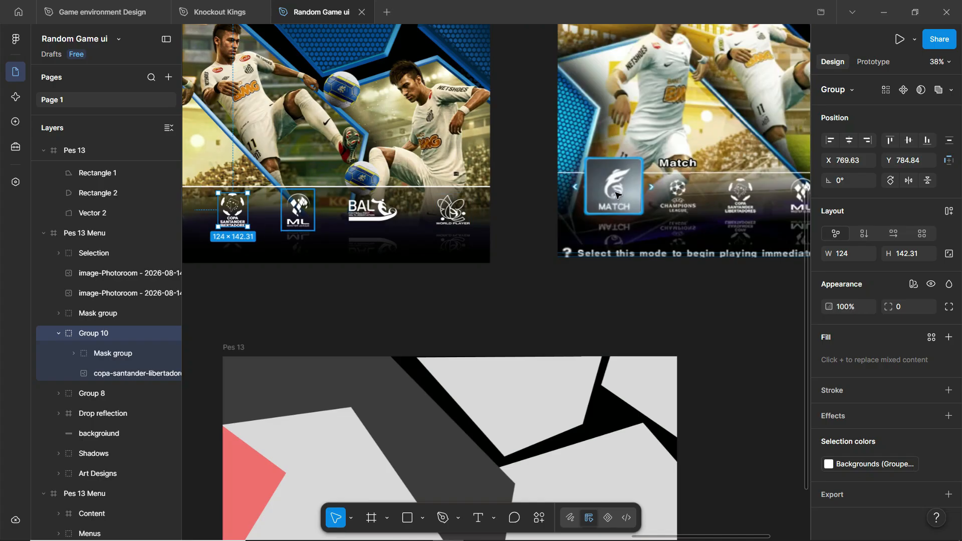
pyautogui.scroll(4, 277, 209)
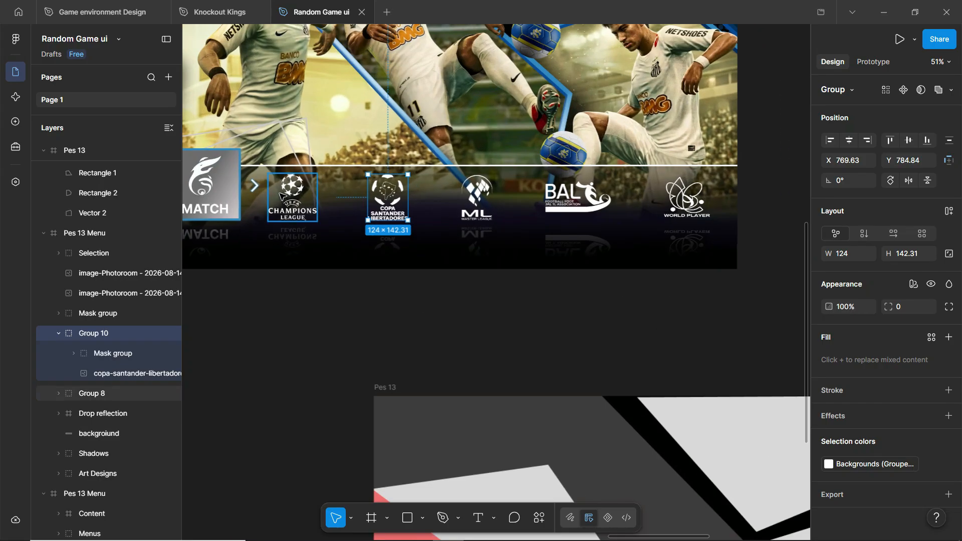
pyautogui.scroll(1, 286, 200)
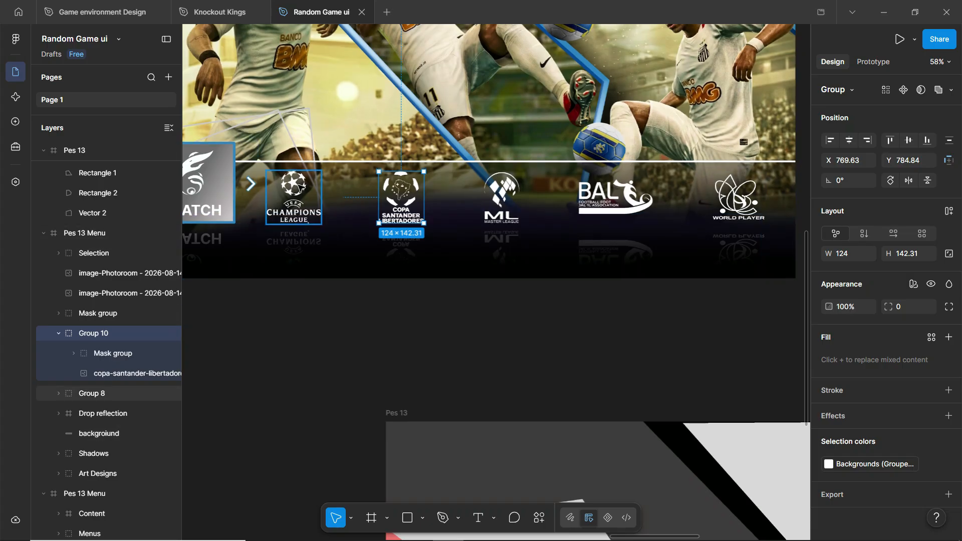
# - Delete the Champions League, Copa, ML, BAL and World Player logos
pyautogui.click(294, 193)
pyautogui.keyDown('shift'); pyautogui.click(401, 193); pyautogui.keyUp('shift')
pyautogui.keyDown('shift'); pyautogui.click(501, 195); pyautogui.keyUp('shift')
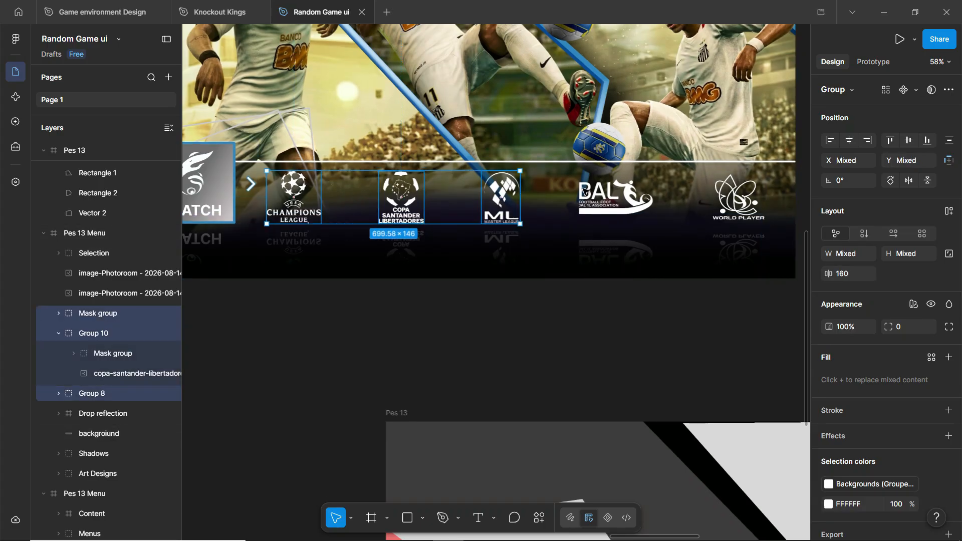
pyautogui.keyDown('shift'); pyautogui.click(687, 205); pyautogui.keyUp('shift')
pyautogui.keyDown('shift'); pyautogui.click(738, 198); pyautogui.keyUp('shift')
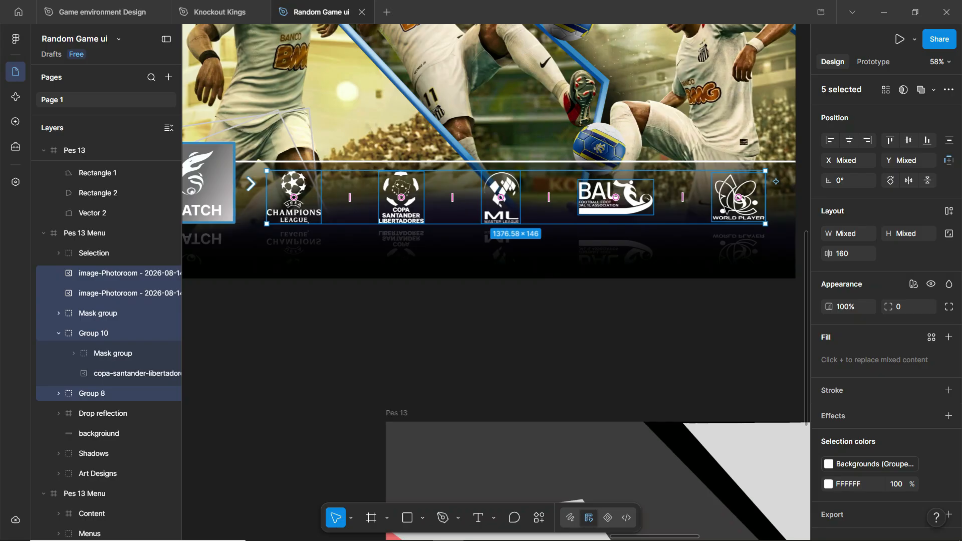
pyautogui.press('Delete')
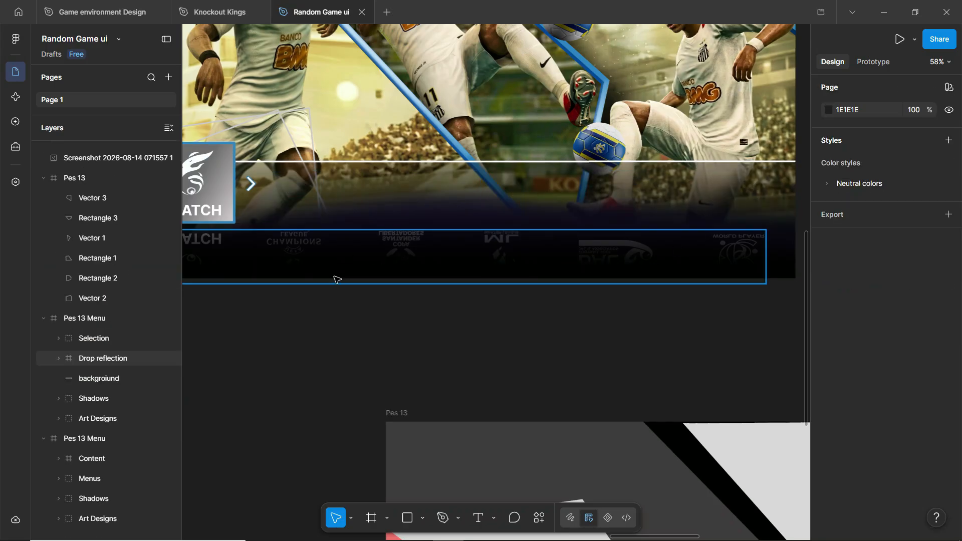
# - Flip the Drop reflection frame vertically, keeping it in its original position
pyautogui.scroll(-2, 493, 246)
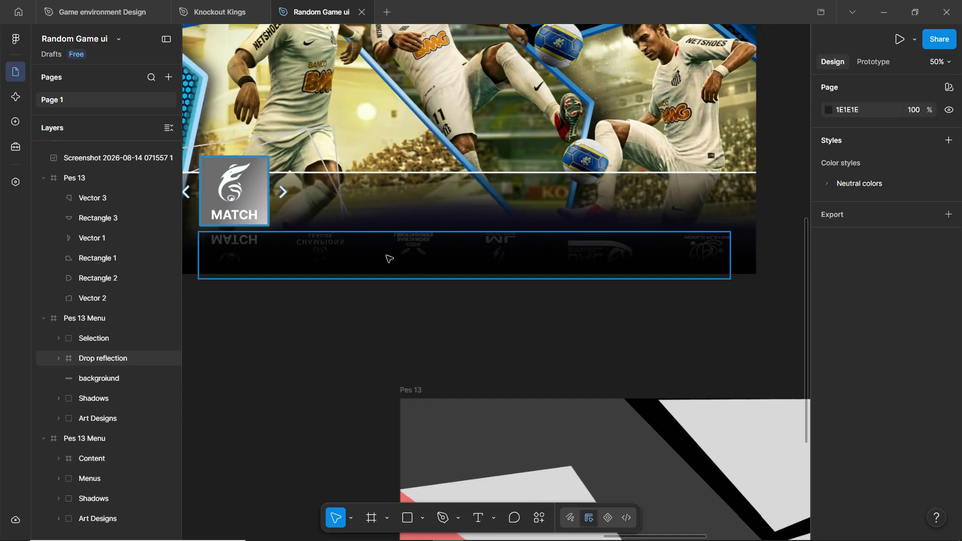
pyautogui.click(389, 258)
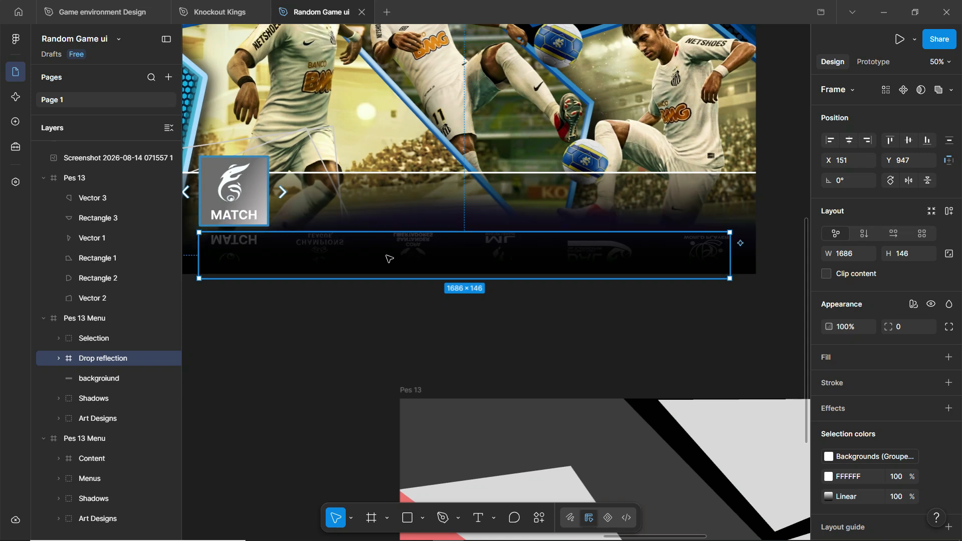
pyautogui.hotkey('shift', 'v')
pyautogui.moveTo(418, 261); pyautogui.dragTo(417, 316)
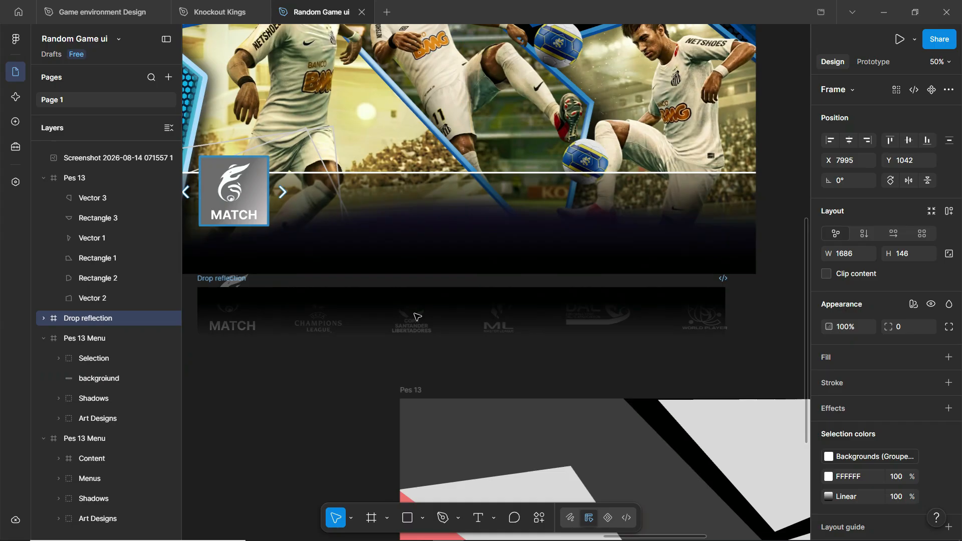
pyautogui.hotkey('ctrl', 'z')
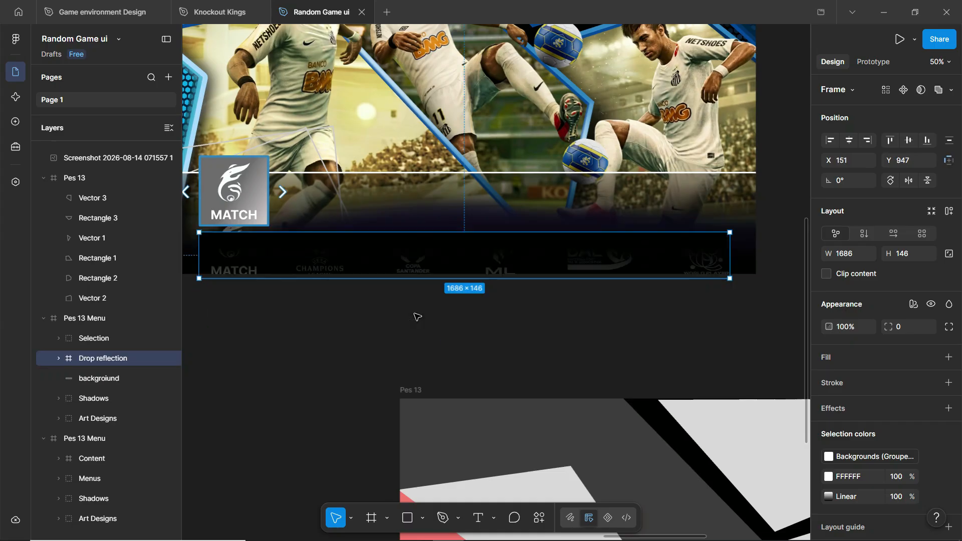
# - Delete the gradient-filled Rectangle 21 from inside the Drop reflection
pyautogui.click(58, 359)
pyautogui.click(107, 378)
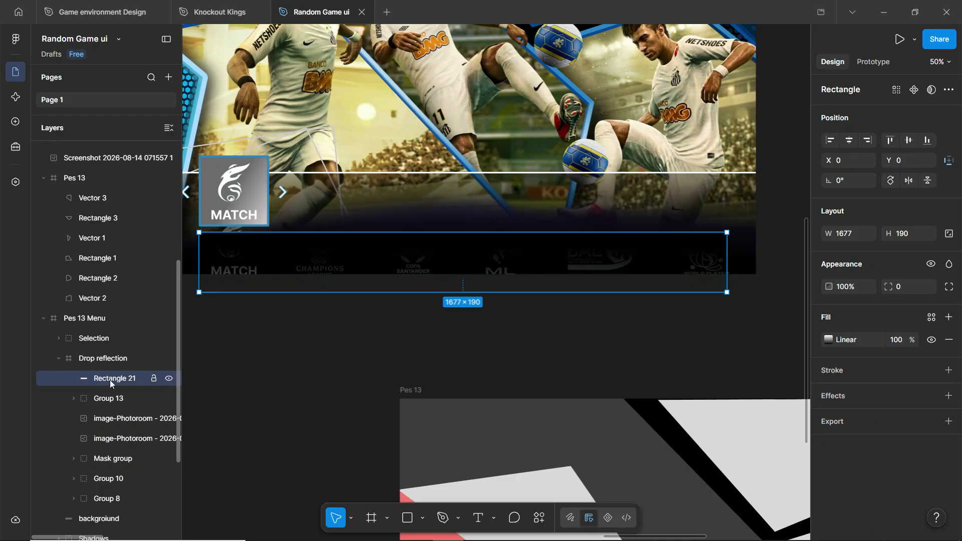
pyautogui.click(829, 341)
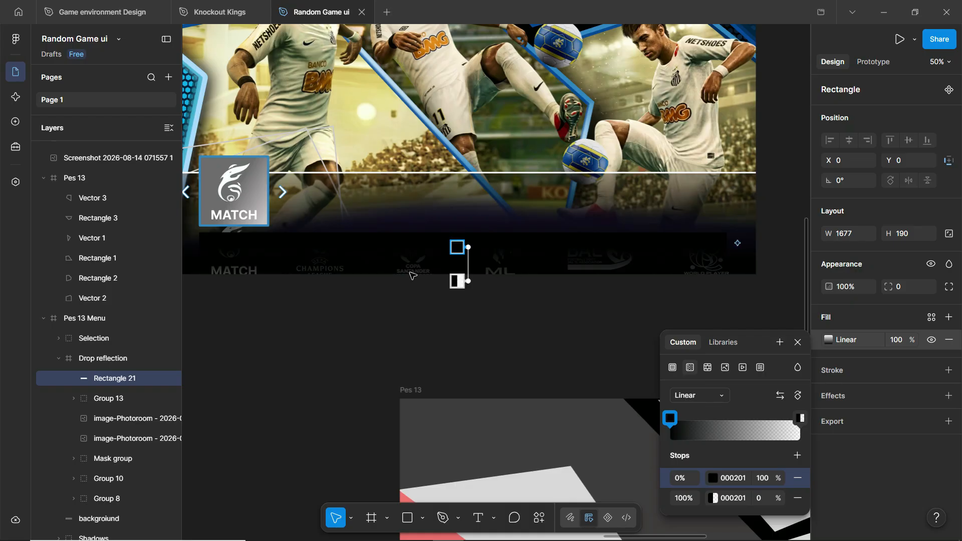
pyautogui.click(798, 342)
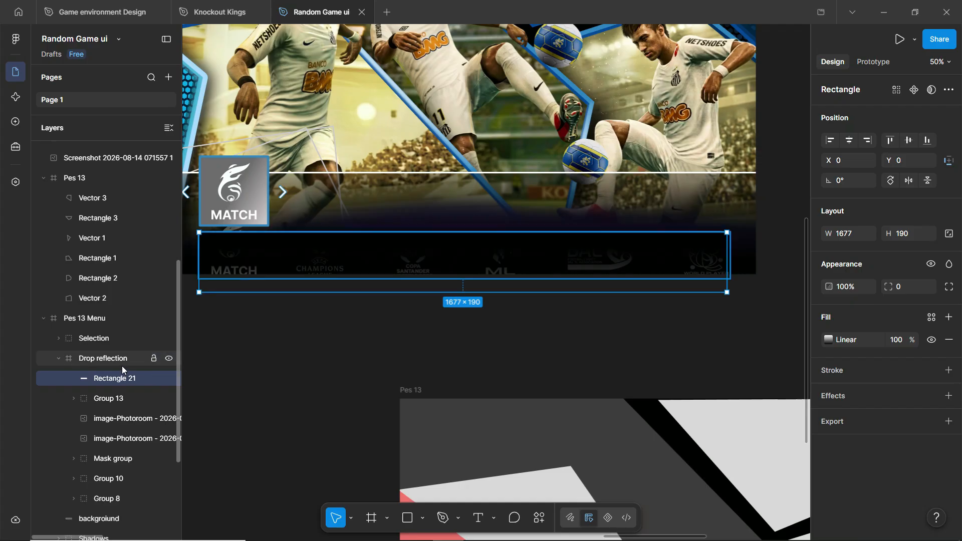
pyautogui.press('Delete')
# - Try flipping the reflection logos, then delete the whole Drop reflection frame
pyautogui.click(355, 250)
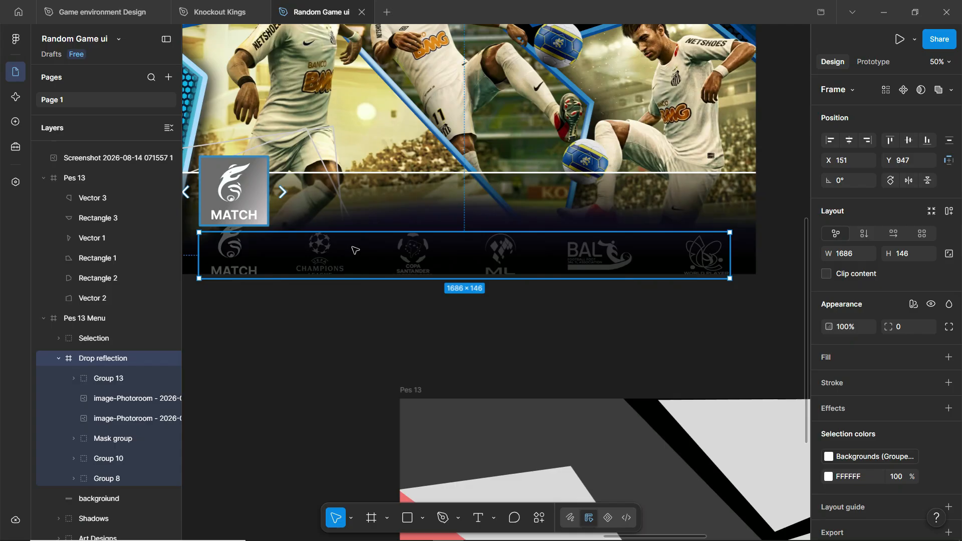
pyautogui.hotkey('shift', 'v')
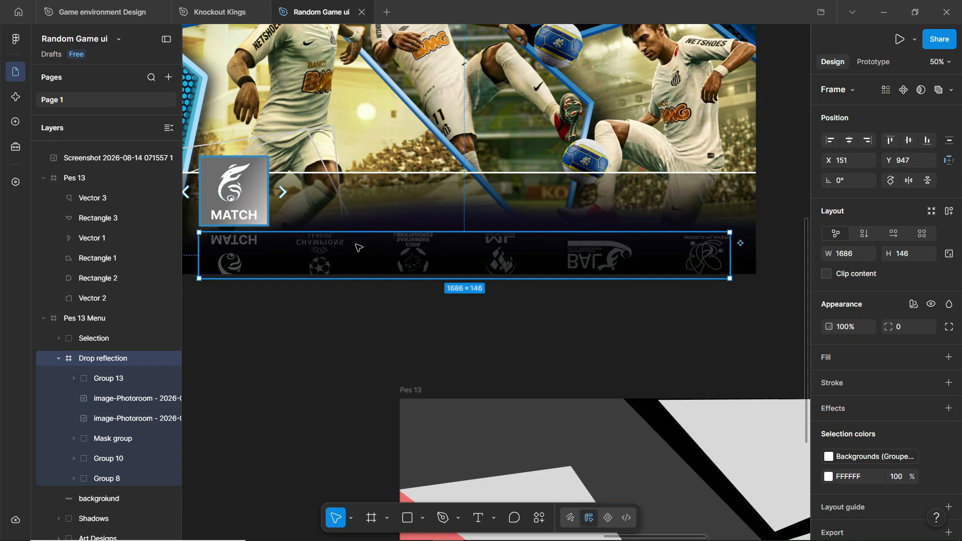
pyautogui.hotkey('shift', 'v')
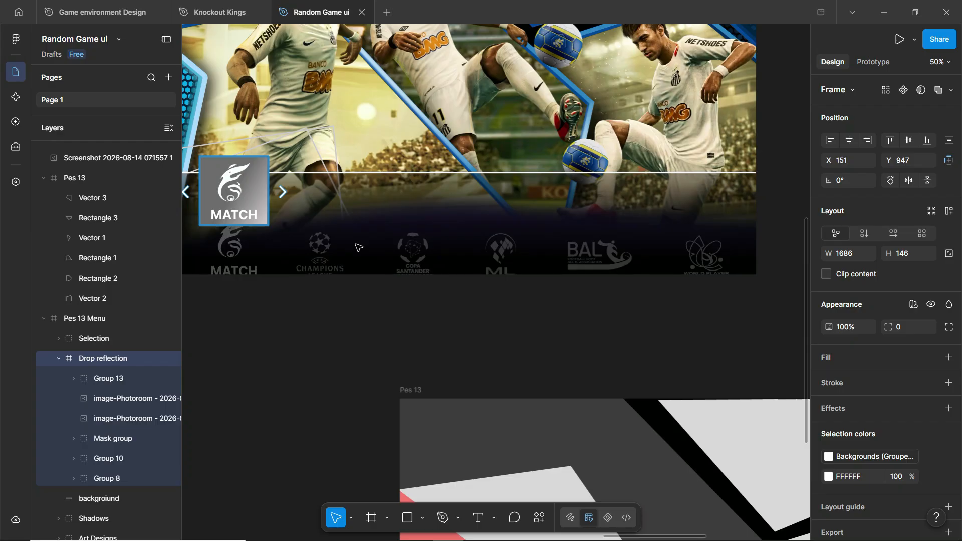
pyautogui.hotkey('shift', 'v')
pyautogui.hotkey('shift', 'v')
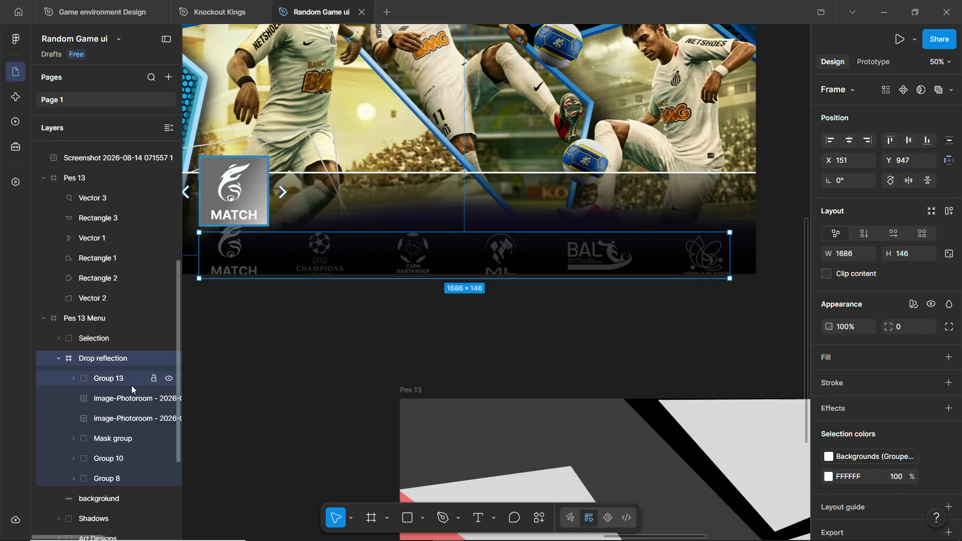
pyautogui.click(113, 381)
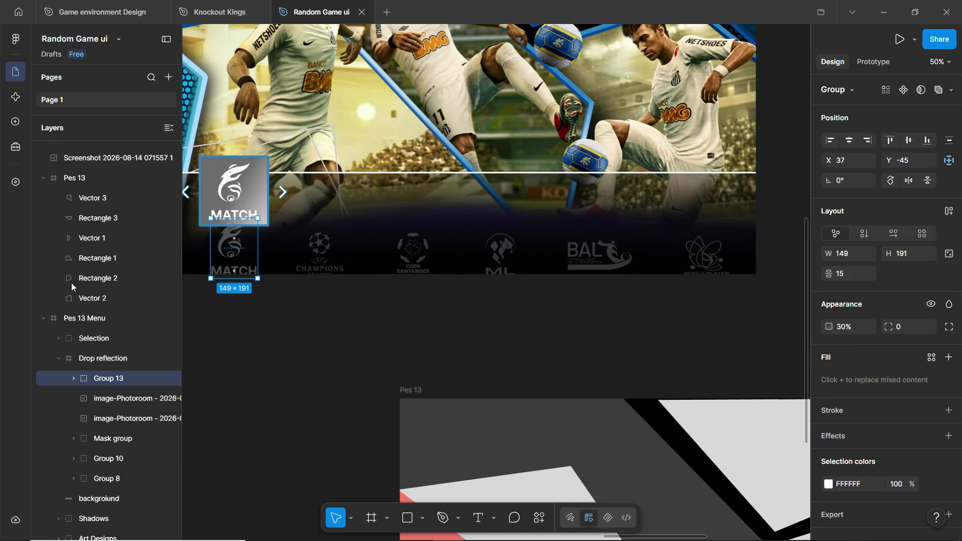
pyautogui.click(92, 360)
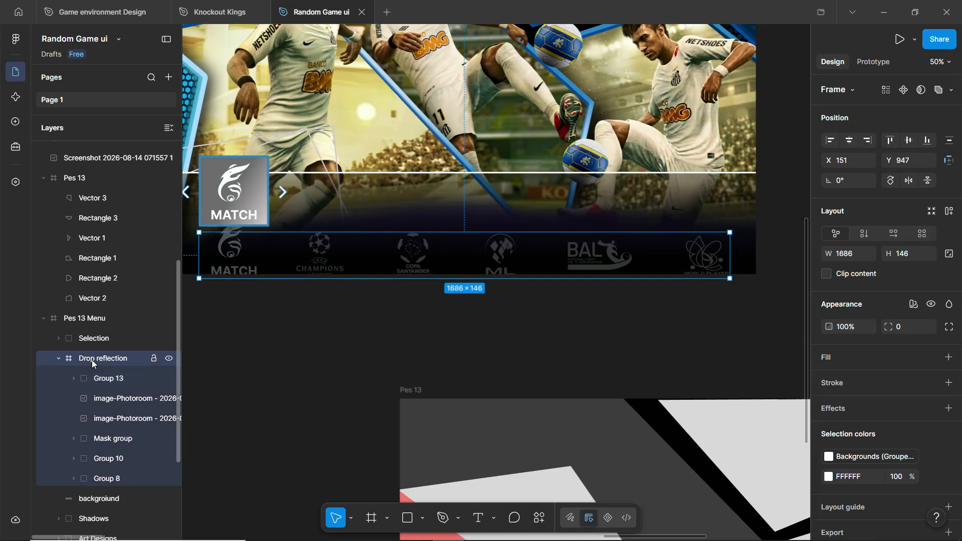
pyautogui.press('Delete')
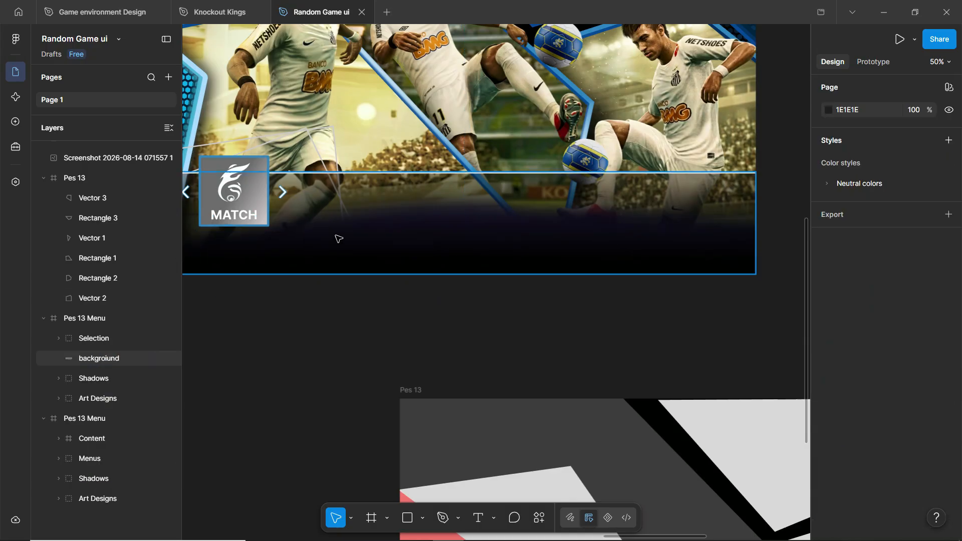
# - Delete the background rectangle from the Pes 13 Menu frame
pyautogui.click(96, 364)
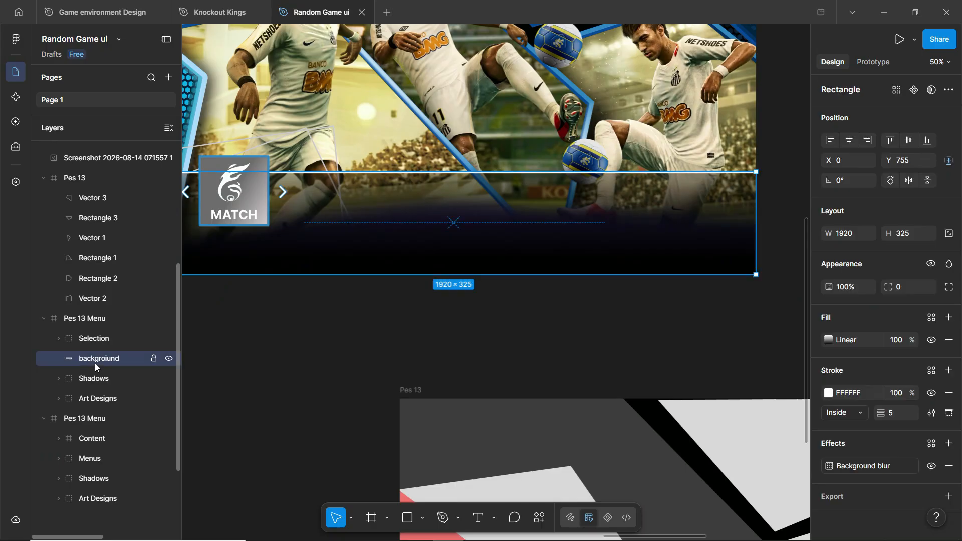
pyautogui.click(169, 359)
pyautogui.click(169, 359)
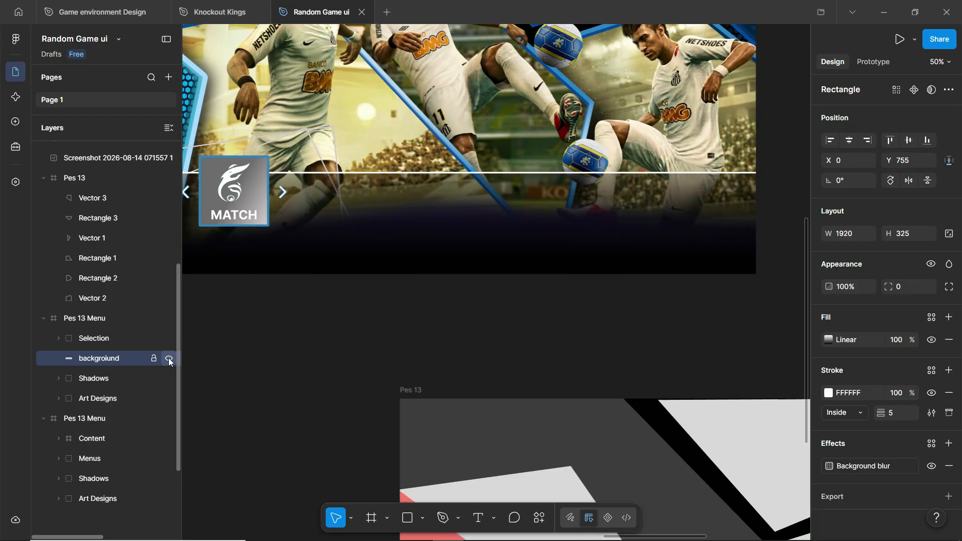
pyautogui.scroll(-5, 301, 251)
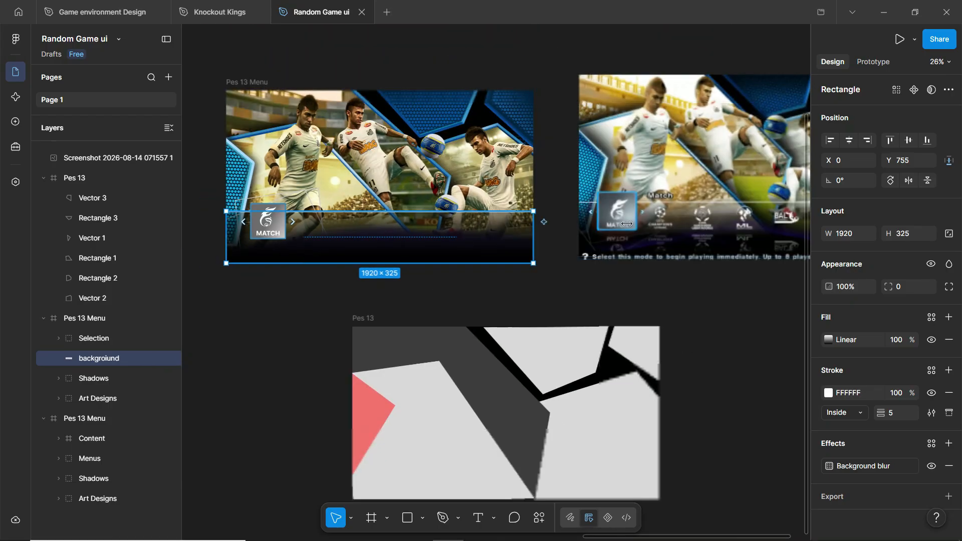
pyautogui.scroll(5, 771, 239)
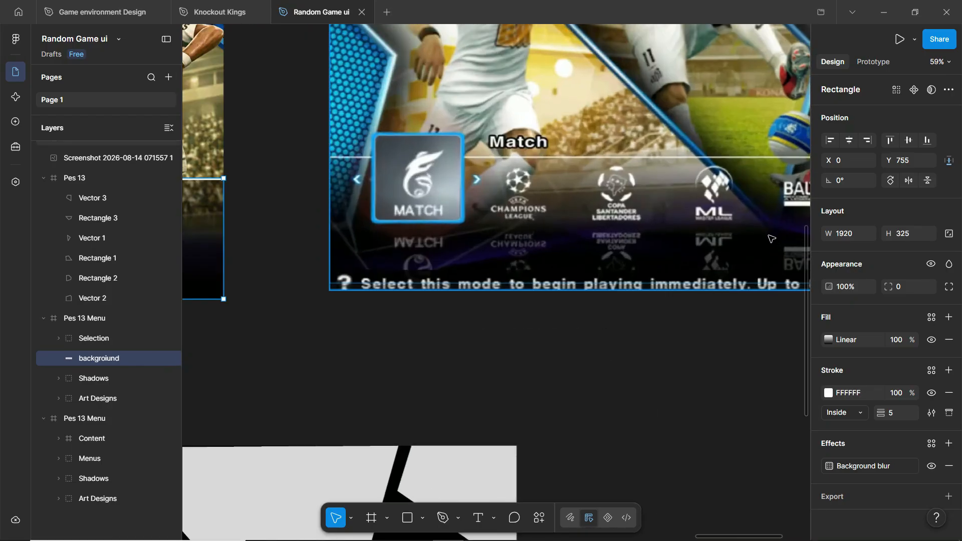
pyautogui.scroll(-5, 772, 239)
pyautogui.scroll(4, 439, 245)
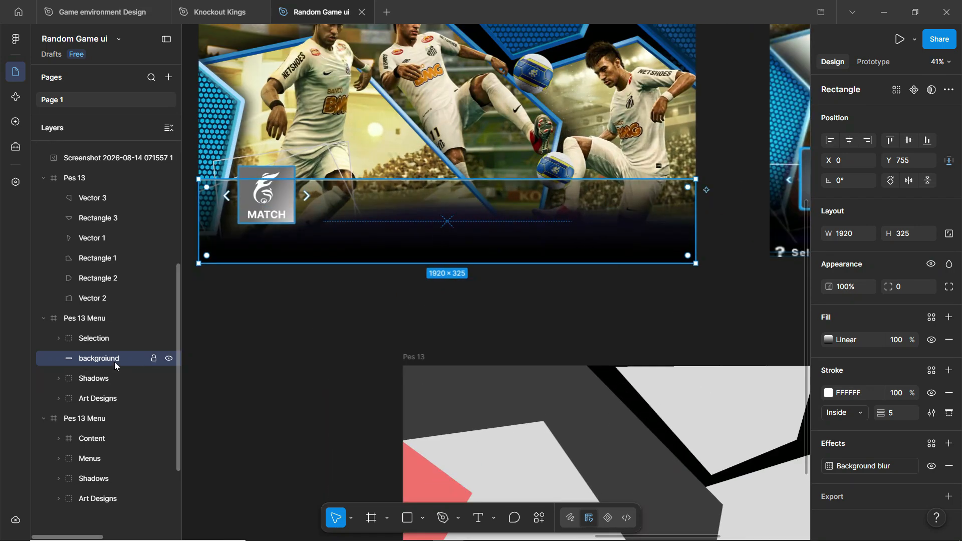
pyautogui.press('Delete')
# - Delete the Selection, Shadows and Art Designs groups, leaving a blank black frame
pyautogui.click(114, 339)
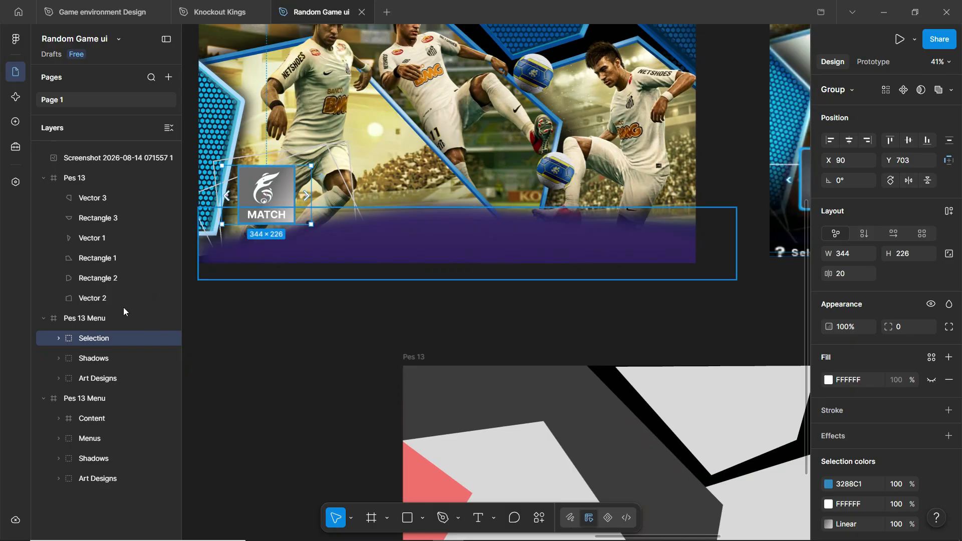
pyautogui.press('Delete')
pyautogui.click(387, 237)
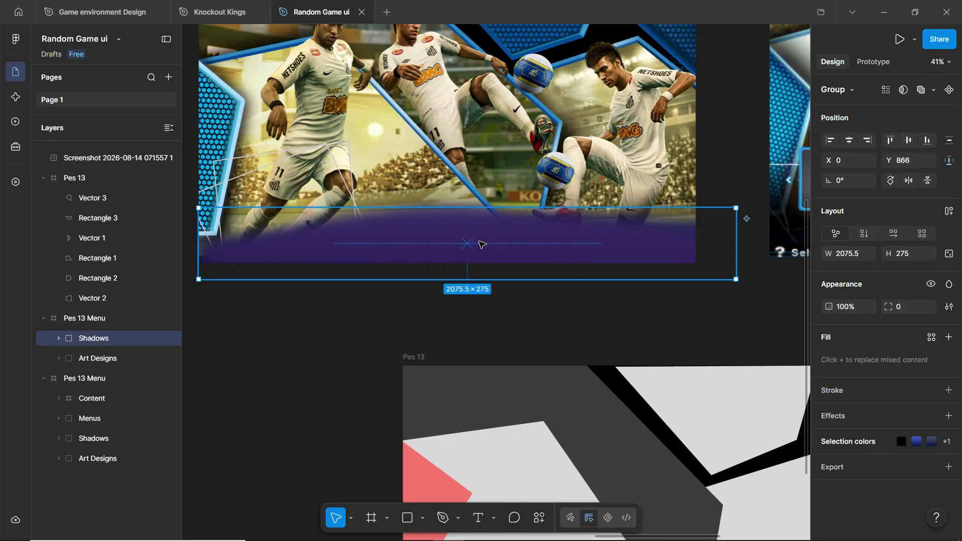
pyautogui.press('Delete')
pyautogui.click(99, 338)
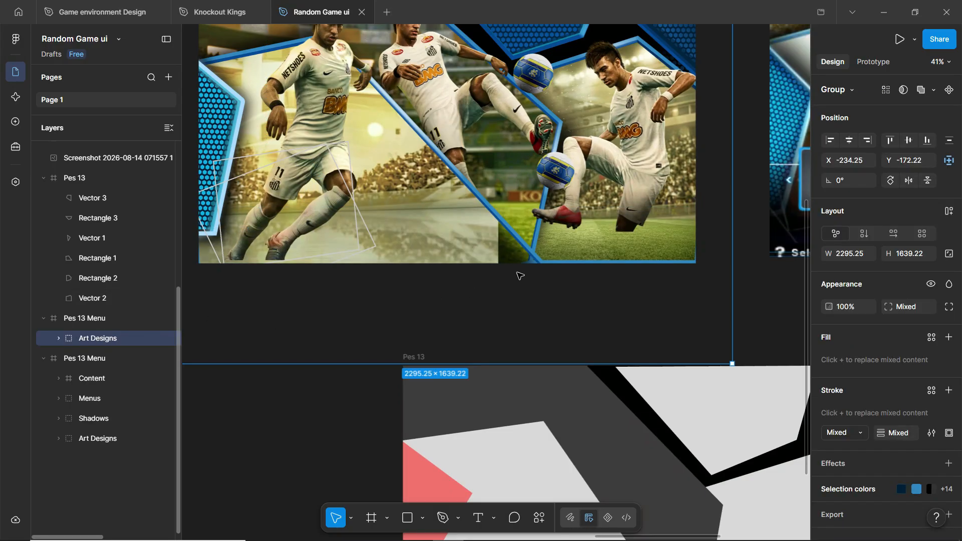
pyautogui.scroll(1, 497, 115)
pyautogui.scroll(-1, 497, 115)
pyautogui.scroll(2, 497, 115)
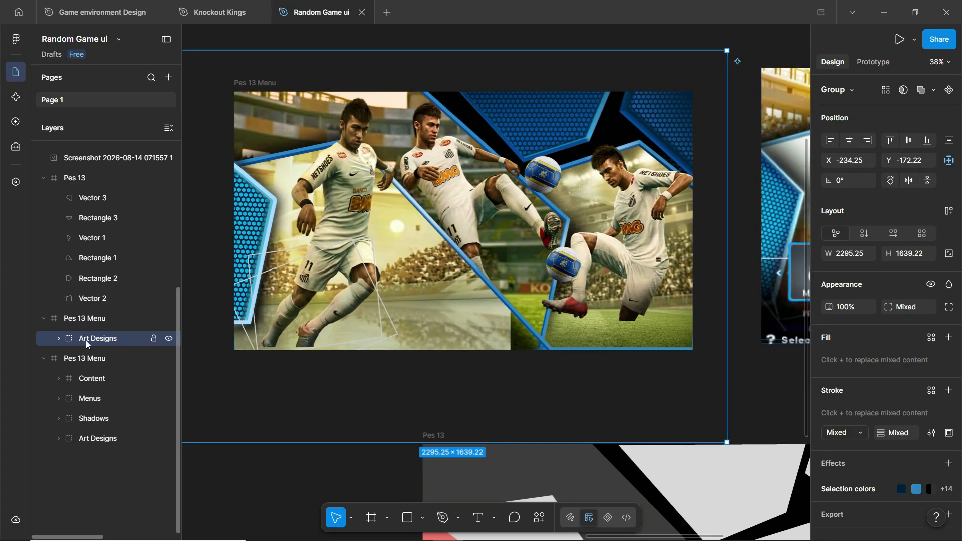
pyautogui.press('Delete')
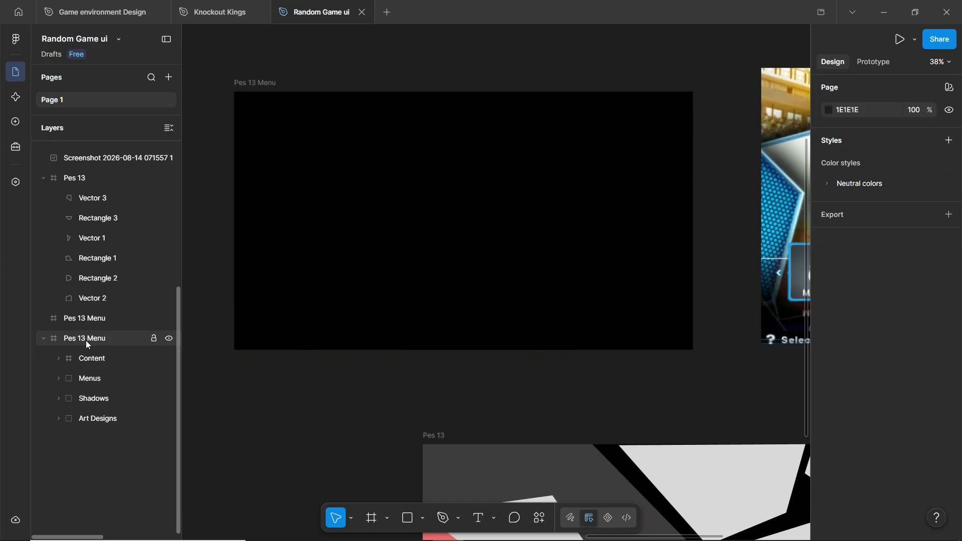
# - Restore the artwork layers, delete ball 1 and ball 2, and select the centre player cutout
pyautogui.hotkey('ctrl', 'z')
pyautogui.hotkey('ctrl', 'z')
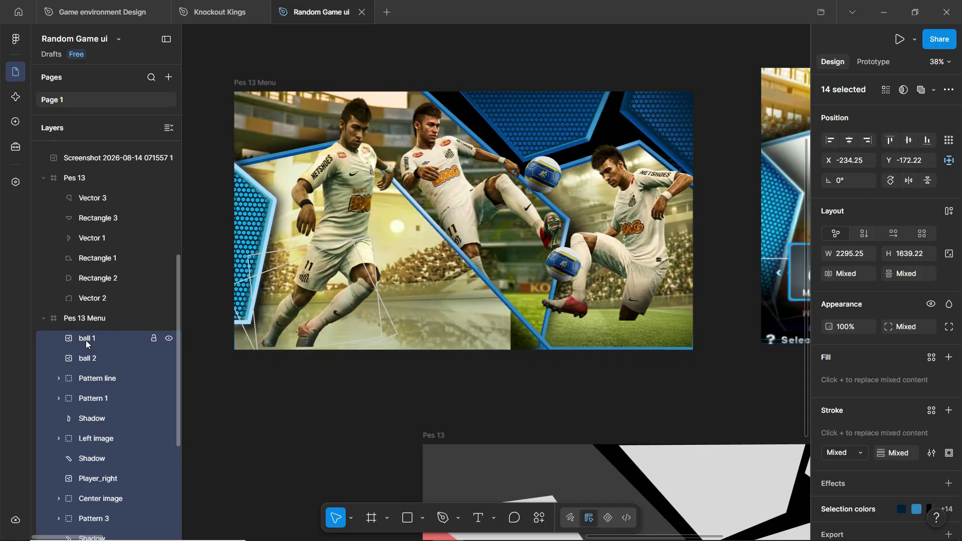
pyautogui.click(86, 340)
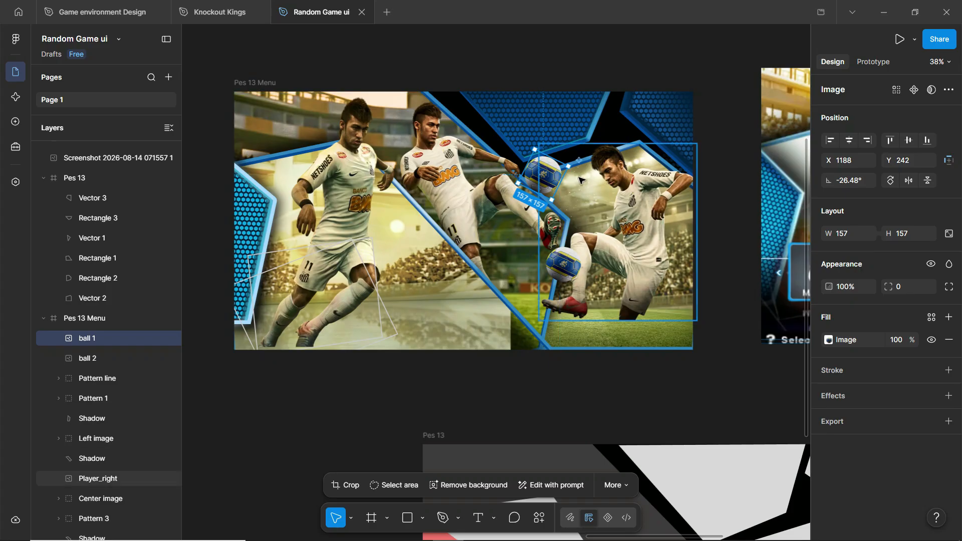
pyautogui.keyDown('shift'); pyautogui.click(95, 352); pyautogui.keyUp('shift')
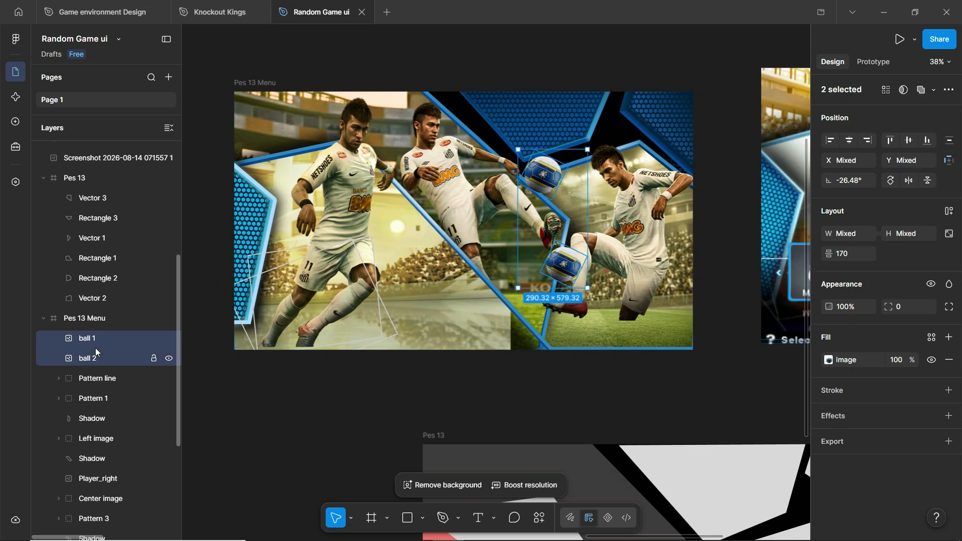
pyautogui.press('Delete')
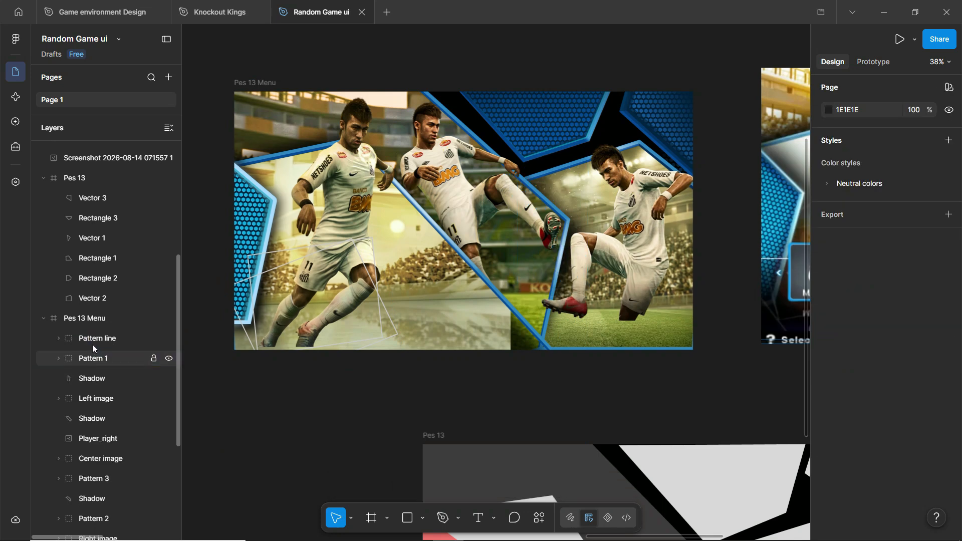
pyautogui.doubleClick(437, 173)
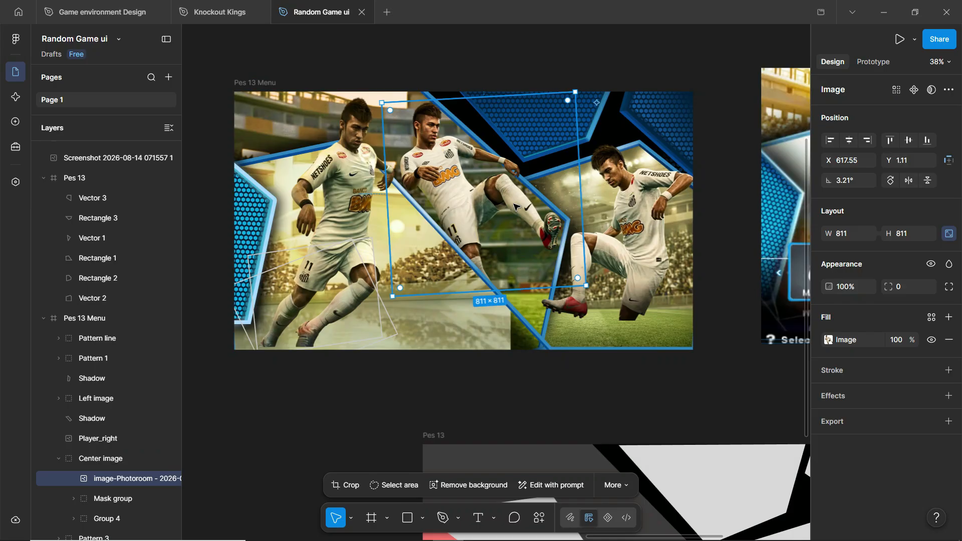
# - Reset the centre player cutout's contrast, saturation and shadows sliders to zero
pyautogui.click(829, 340)
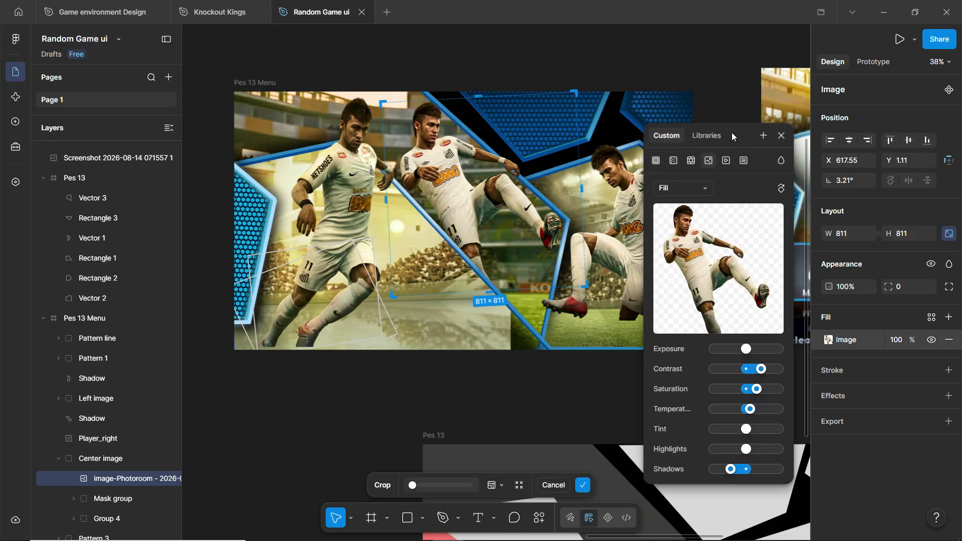
pyautogui.moveTo(732, 135); pyautogui.dragTo(797, 109)
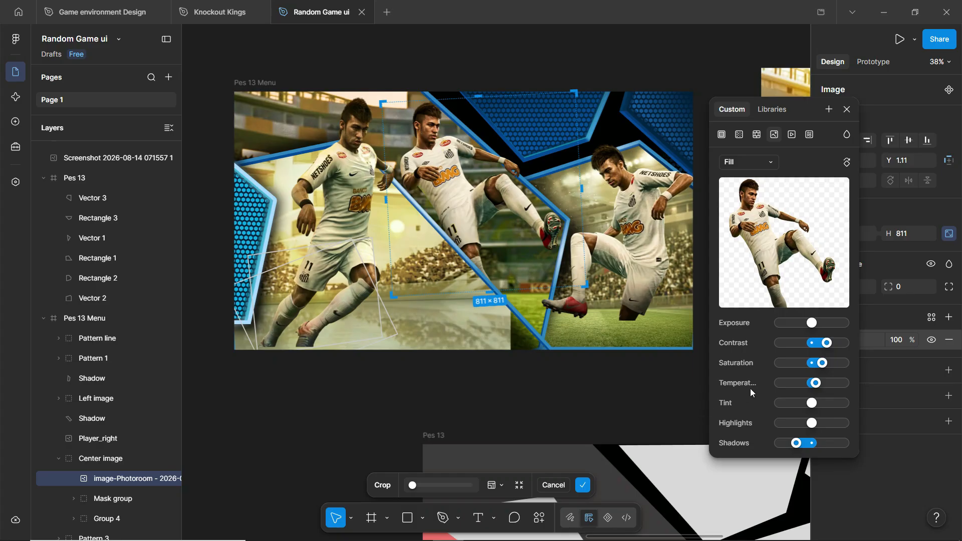
pyautogui.scroll(-4, 260, 112)
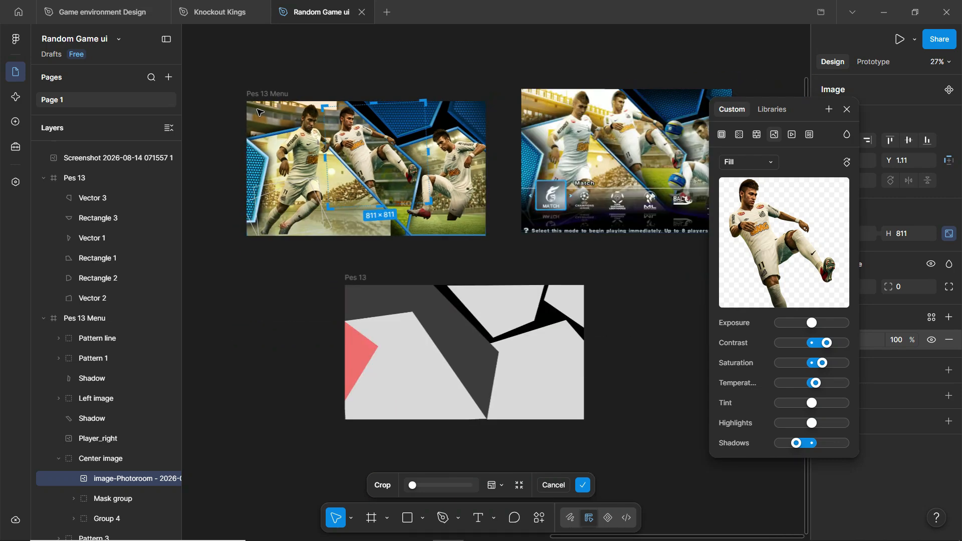
pyautogui.scroll(4, 607, 110)
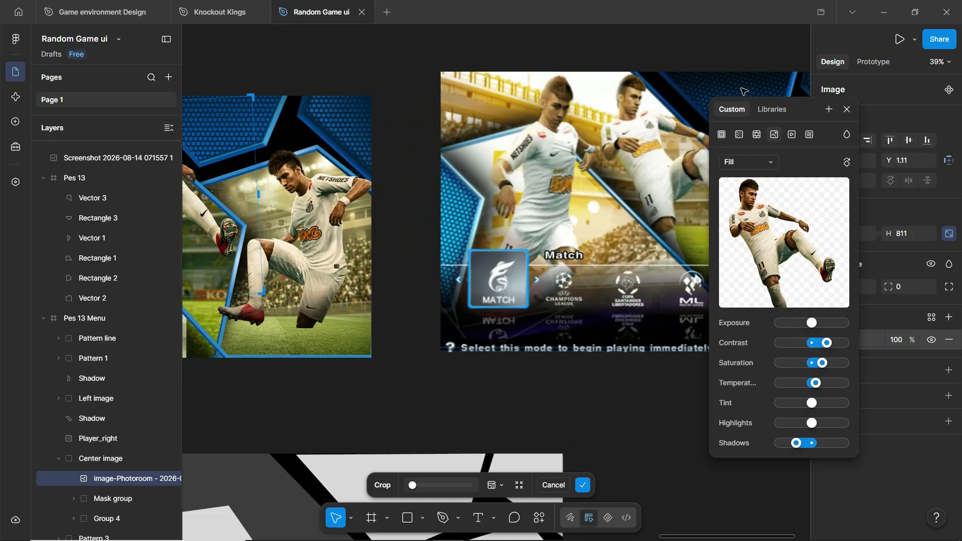
pyautogui.scroll(-1, 731, 95)
pyautogui.scroll(-2, 705, 103)
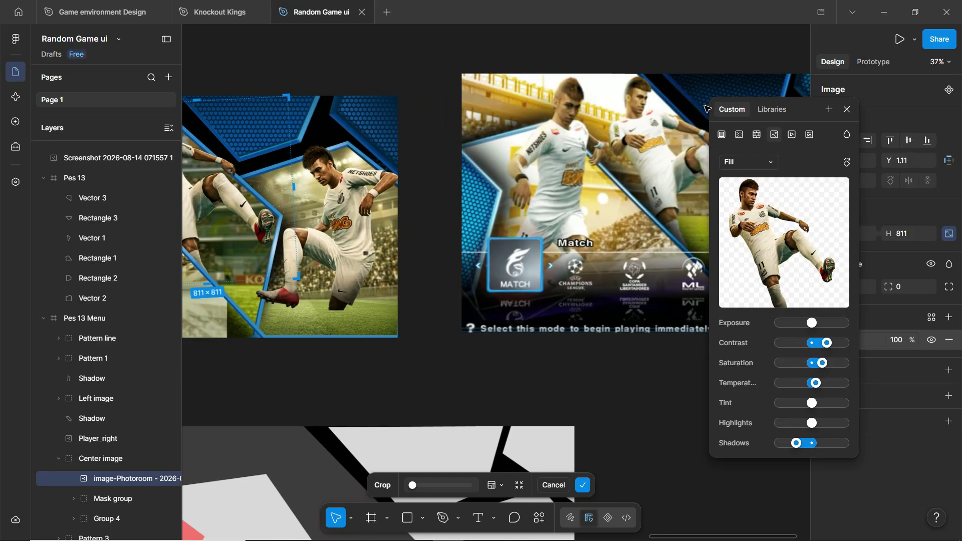
pyautogui.scroll(-1, 673, 121)
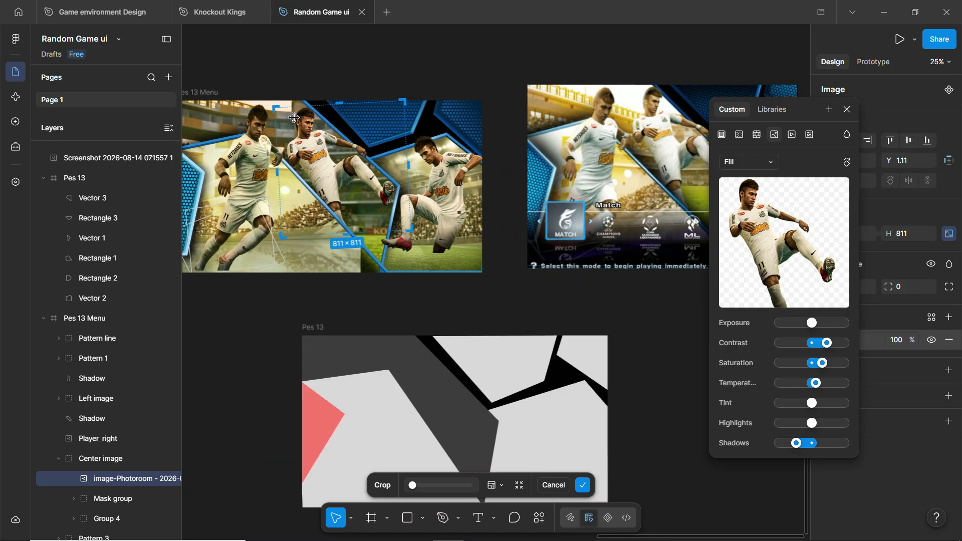
pyautogui.scroll(3, 295, 118)
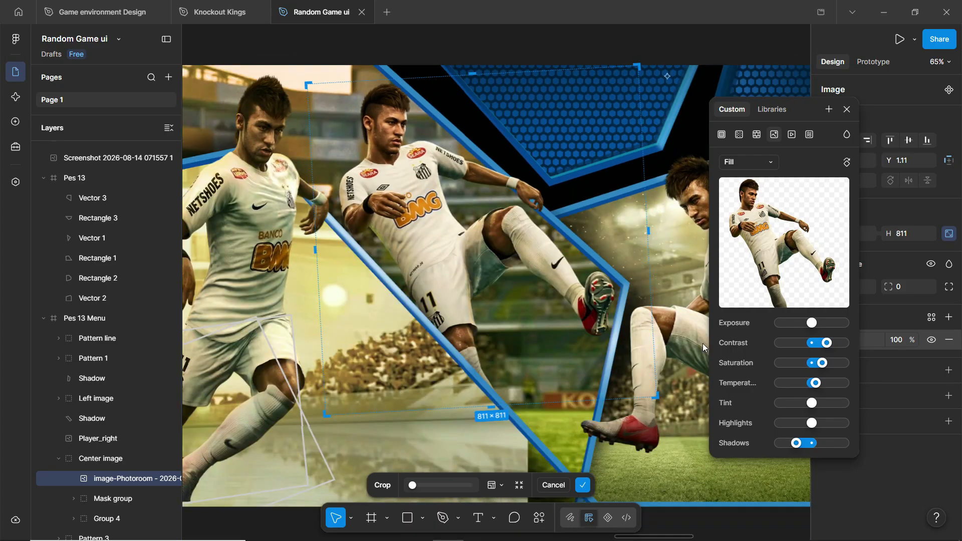
pyautogui.moveTo(822, 346); pyautogui.dragTo(812, 346)
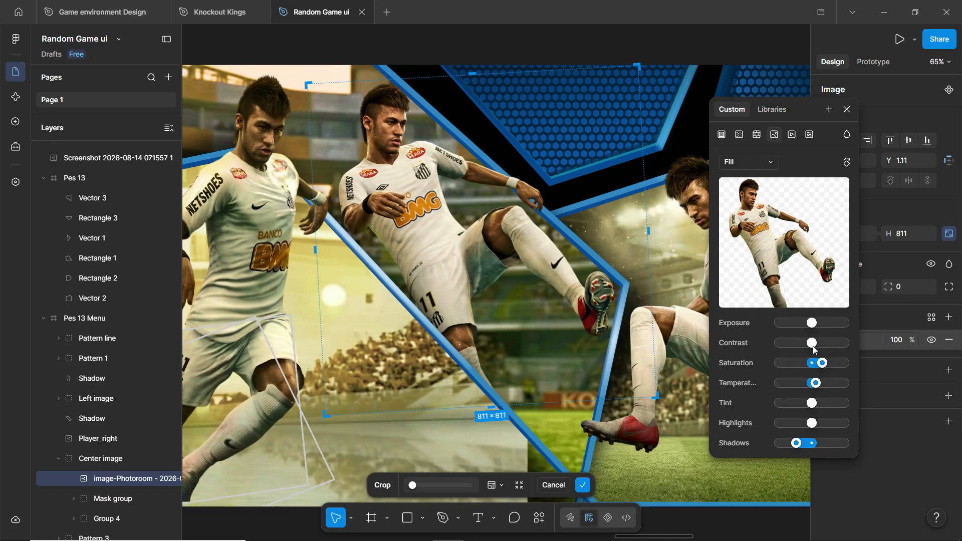
pyautogui.moveTo(821, 364); pyautogui.dragTo(814, 385)
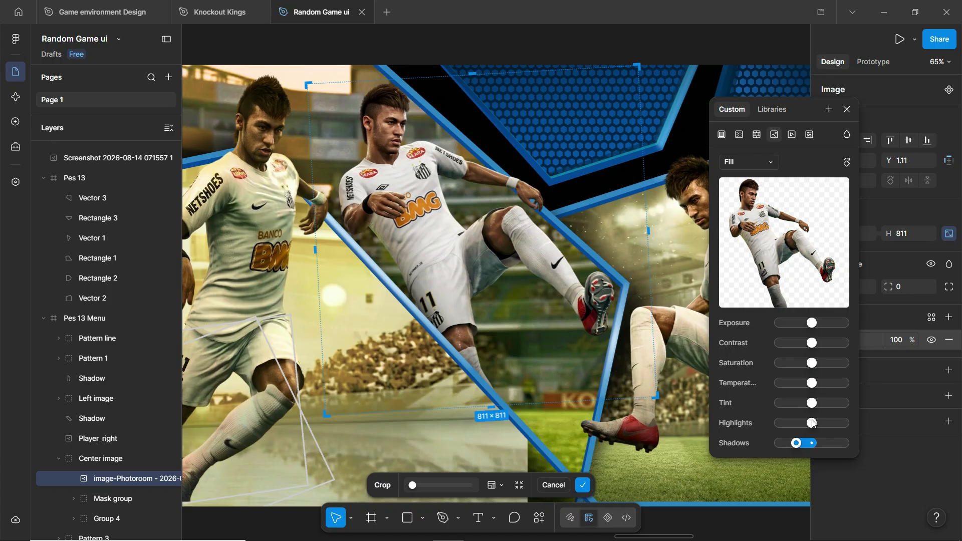
pyautogui.moveTo(799, 445); pyautogui.dragTo(812, 444)
pyautogui.scroll(-3, 387, 105)
pyautogui.press('Escape')
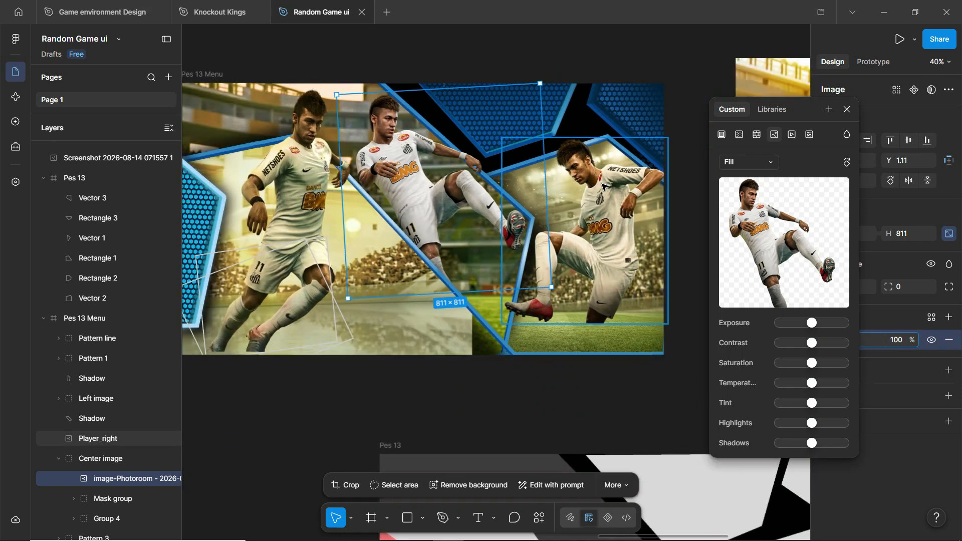
# - Reset the Player_right cutout's contrast and shadows image adjustments to zero
pyautogui.click(602, 187)
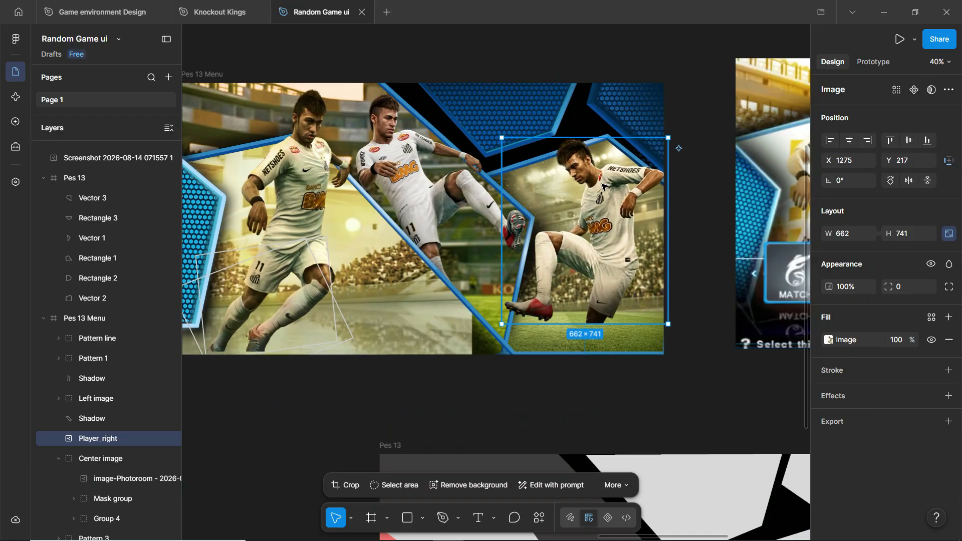
pyautogui.click(829, 340)
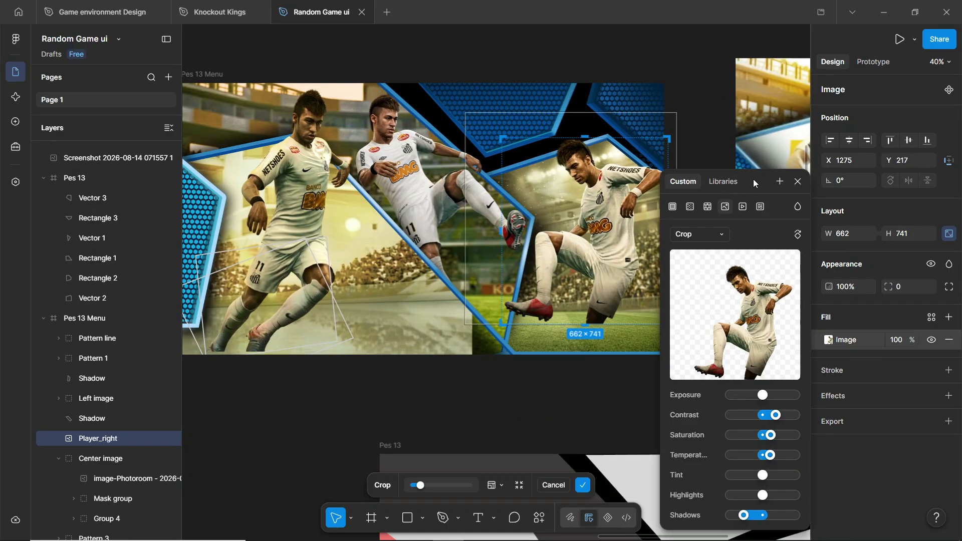
pyautogui.moveTo(759, 179); pyautogui.dragTo(823, 150)
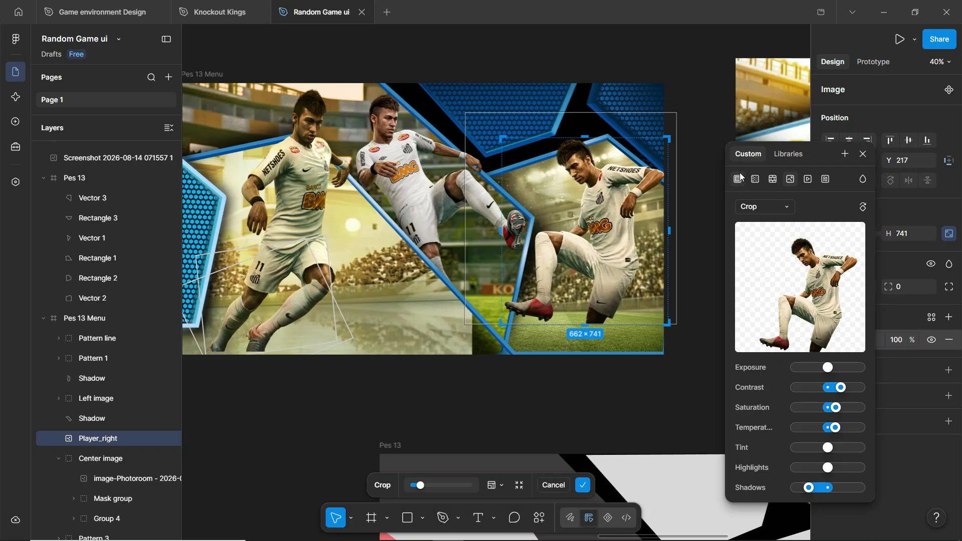
pyautogui.moveTo(839, 391); pyautogui.dragTo(829, 393)
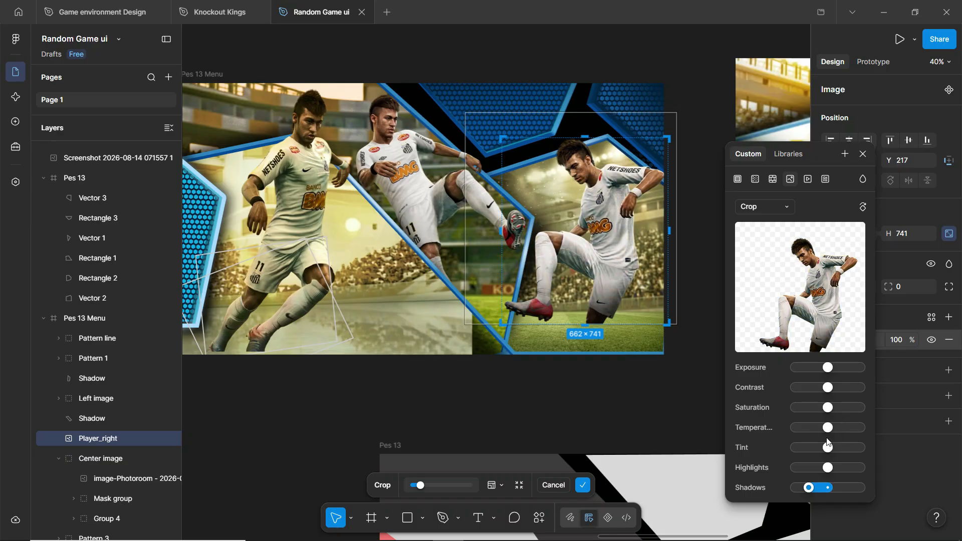
pyautogui.moveTo(808, 490); pyautogui.dragTo(827, 489)
pyautogui.click(292, 181)
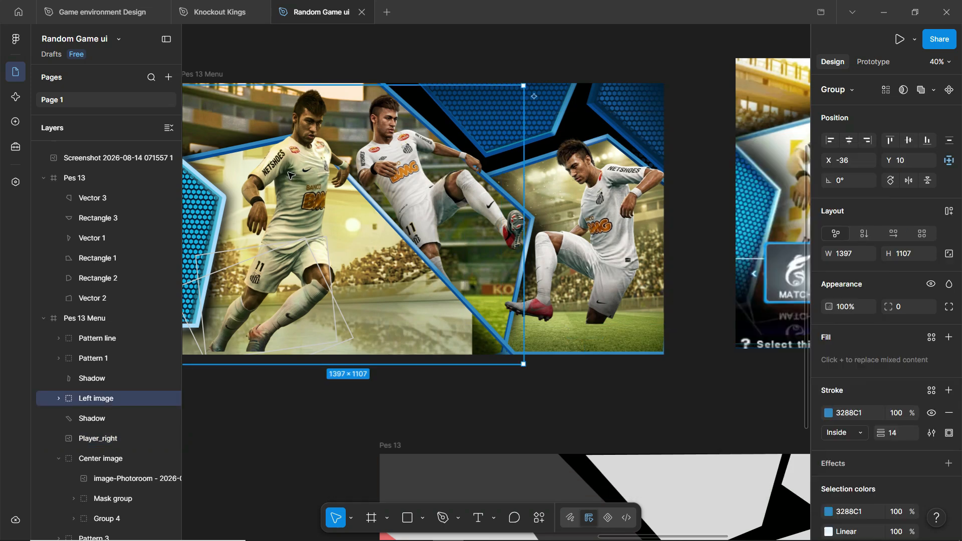
# - Zero the left cutout's contrast, saturation, temperature, tint and shadows, then deselect everything
pyautogui.doubleClick(289, 176)
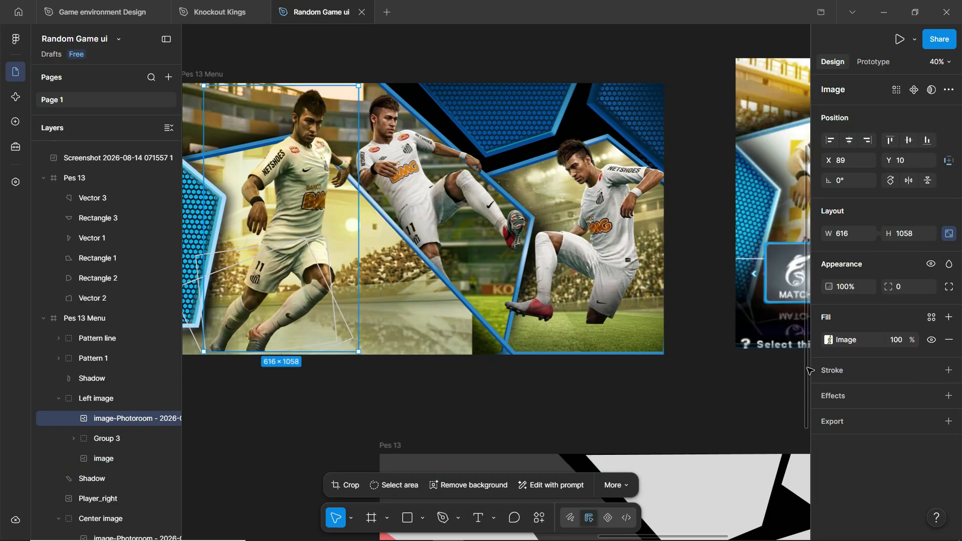
pyautogui.click(827, 340)
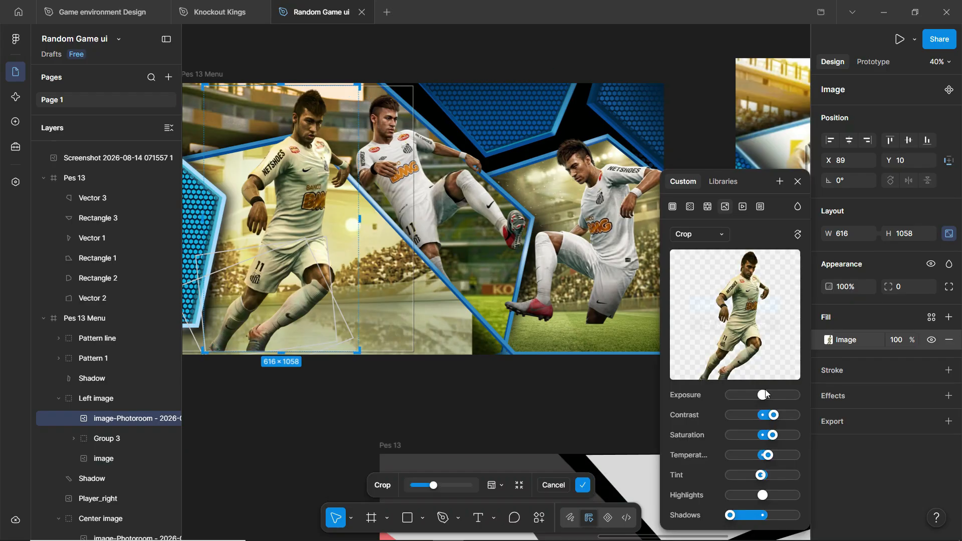
pyautogui.doubleClick(765, 416)
pyautogui.moveTo(774, 437); pyautogui.dragTo(770, 439)
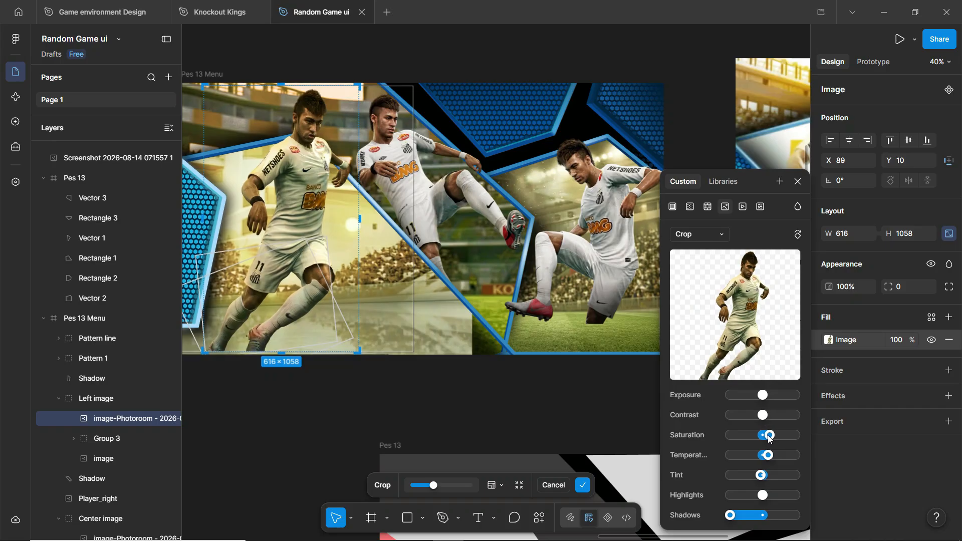
pyautogui.doubleClick(765, 440)
pyautogui.doubleClick(766, 460)
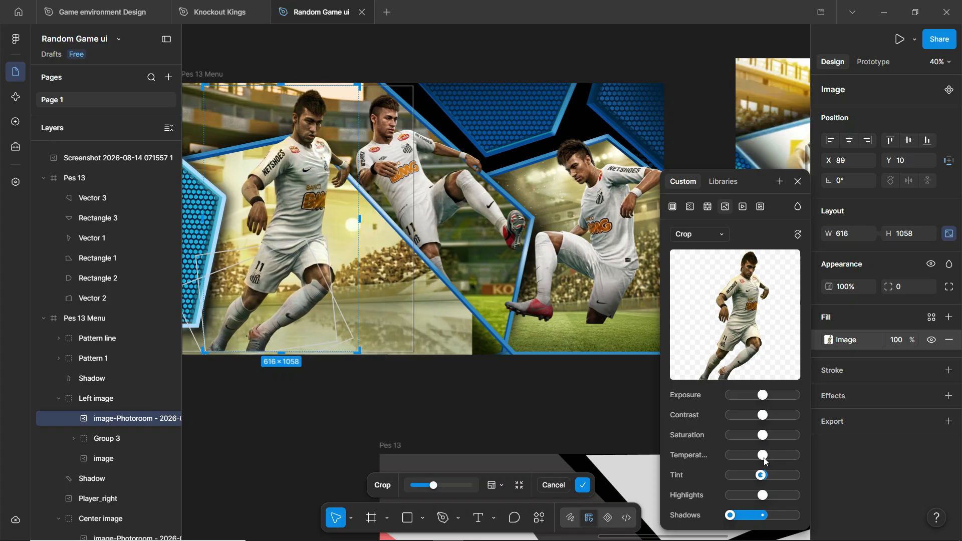
pyautogui.doubleClick(761, 477)
pyautogui.doubleClick(731, 516)
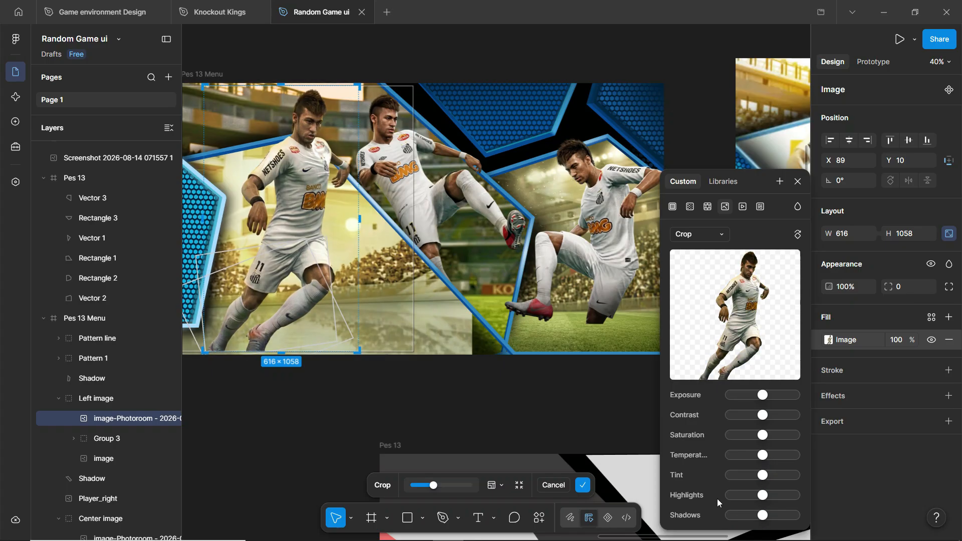
pyautogui.click(353, 392)
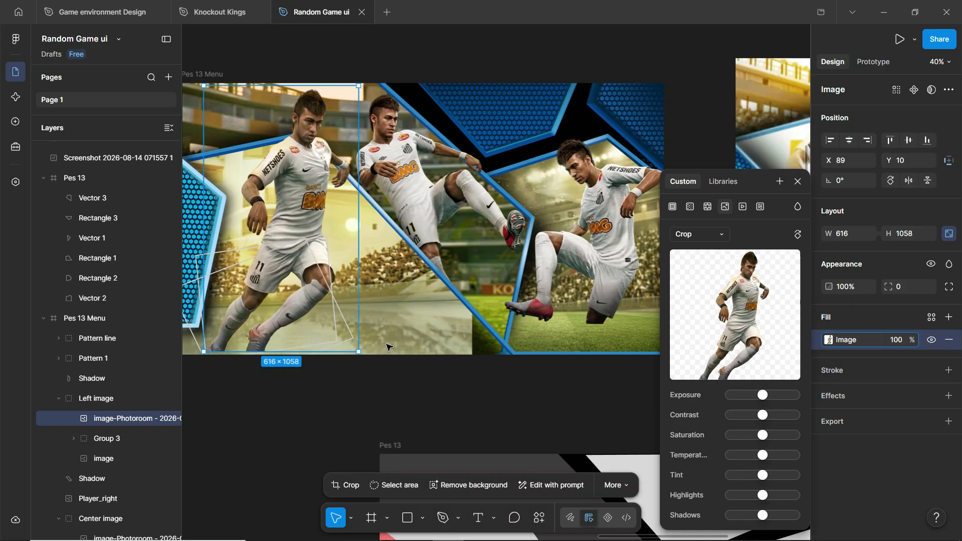
pyautogui.keyDown('ctrl'); pyautogui.scroll(-3, 373, 107); pyautogui.keyUp('ctrl')
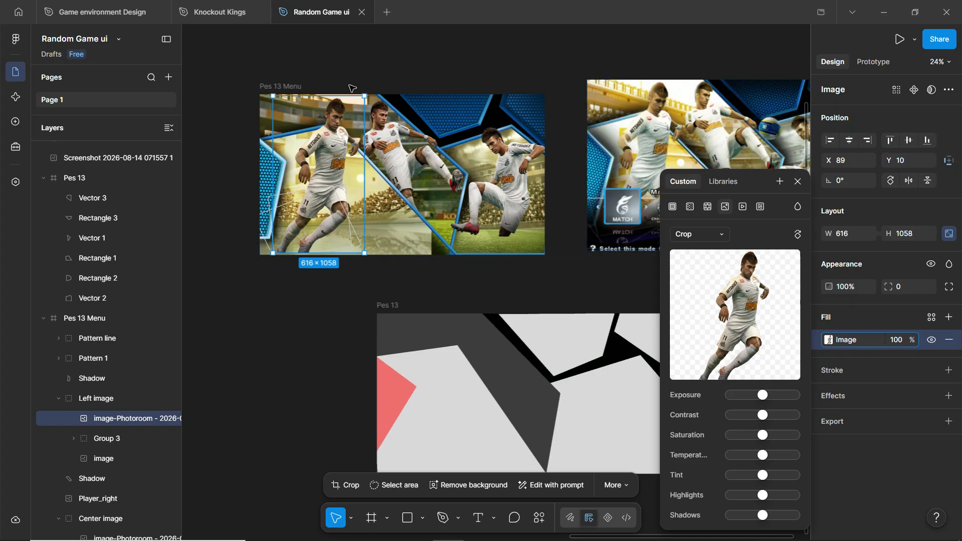
pyautogui.click(538, 75)
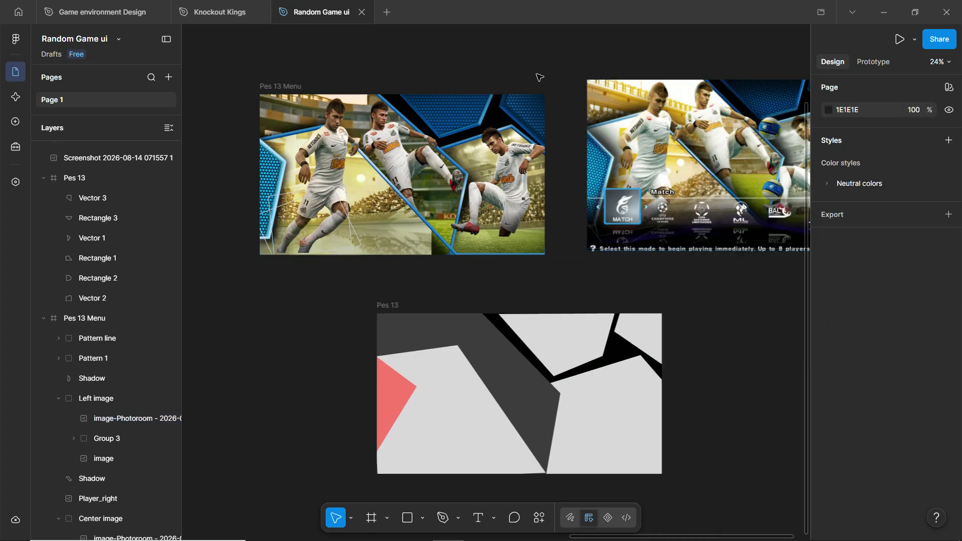
# - Duplicate the reference screenshot and trim the copy's left side
pyautogui.moveTo(538, 79); pyautogui.dragTo(373, 66)
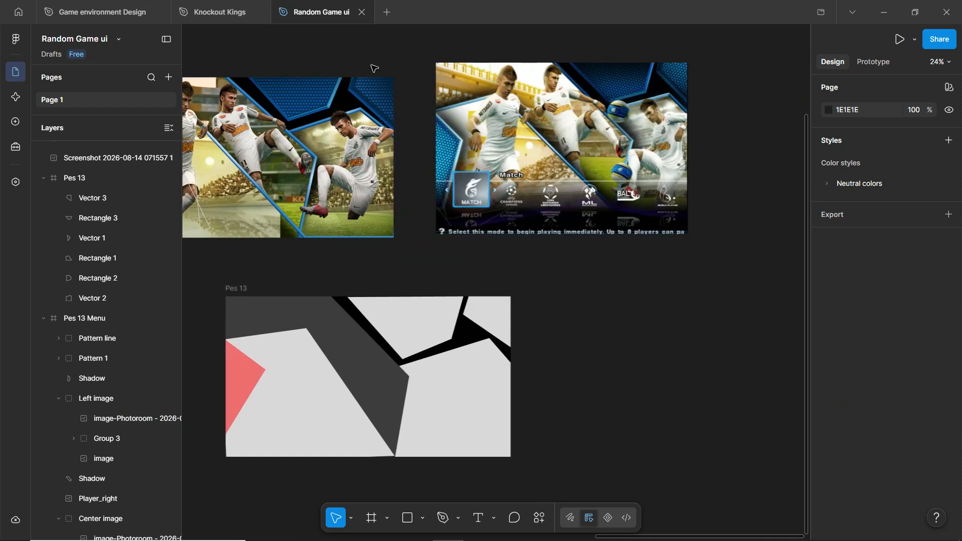
pyautogui.click(539, 106)
pyautogui.moveTo(545, 104); pyautogui.dragTo(537, 229)
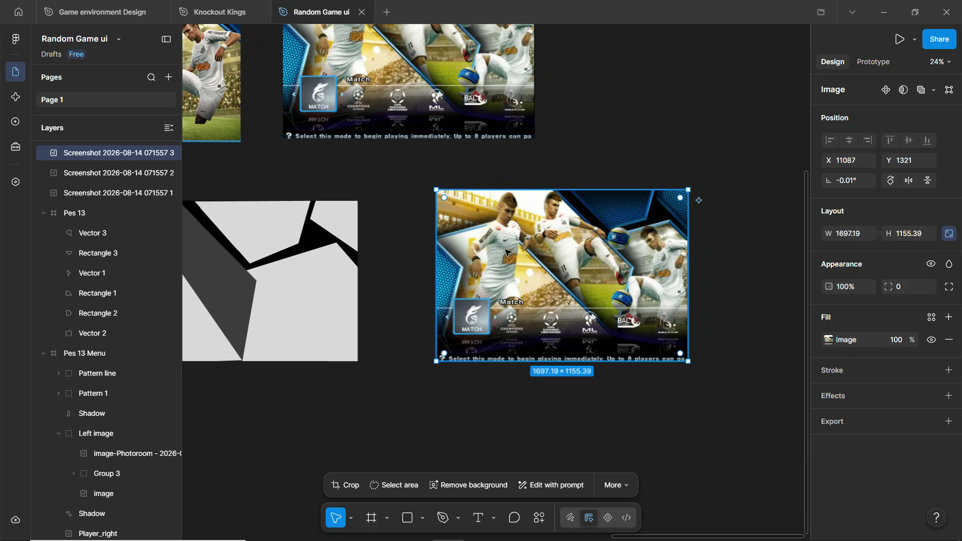
pyautogui.moveTo(436, 242); pyautogui.dragTo(532, 238)
pyautogui.scroll(5, 592, 243)
pyautogui.moveTo(395, 173); pyautogui.dragTo(391, 177)
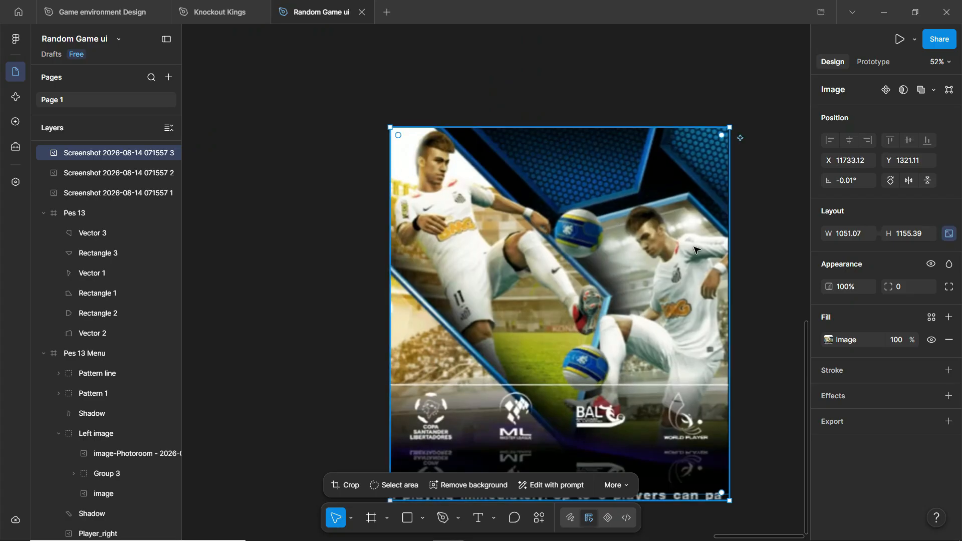
# - Crop the copy to 689.99 × 797.19, showing only the kicking player without the logo strip
pyautogui.moveTo(729, 200); pyautogui.dragTo(613, 225)
pyautogui.scroll(-3, 506, 378)
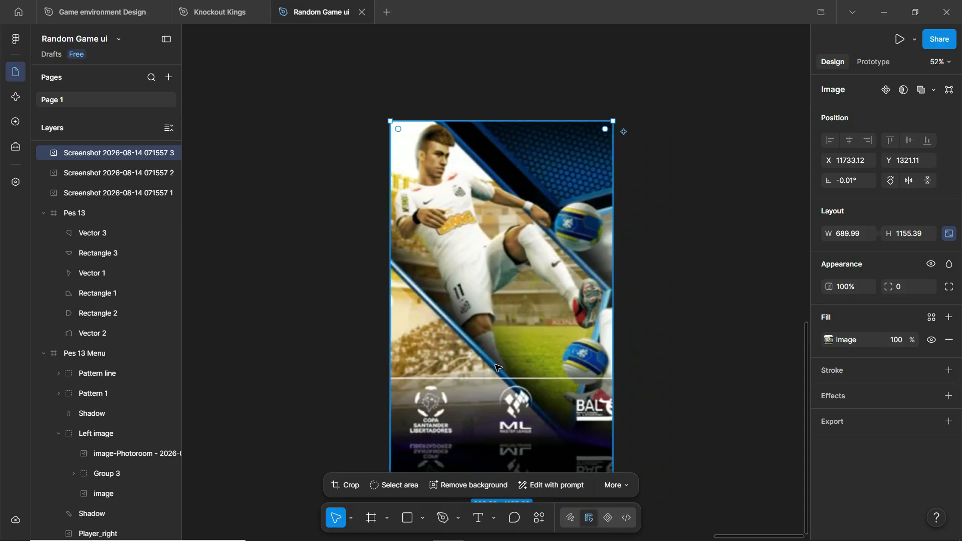
pyautogui.scroll(-5, 505, 378)
pyautogui.moveTo(480, 264); pyautogui.dragTo(479, 145)
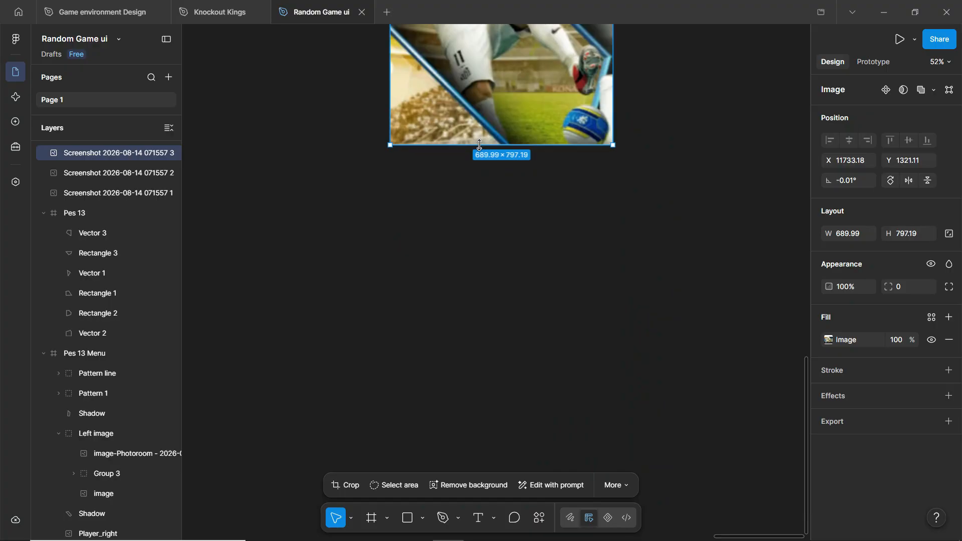
pyautogui.scroll(5, 454, 120)
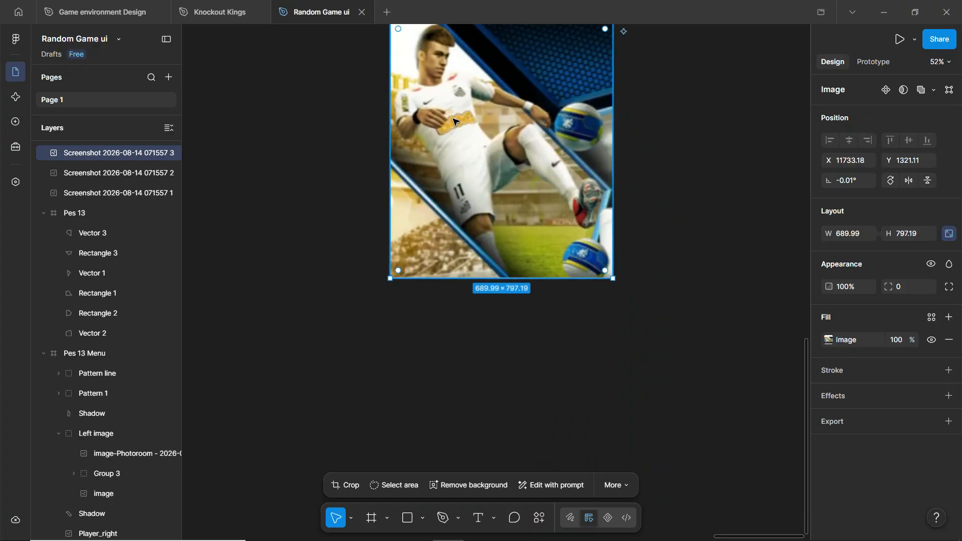
pyautogui.scroll(1, 444, 104)
pyautogui.rightClick(473, 114)
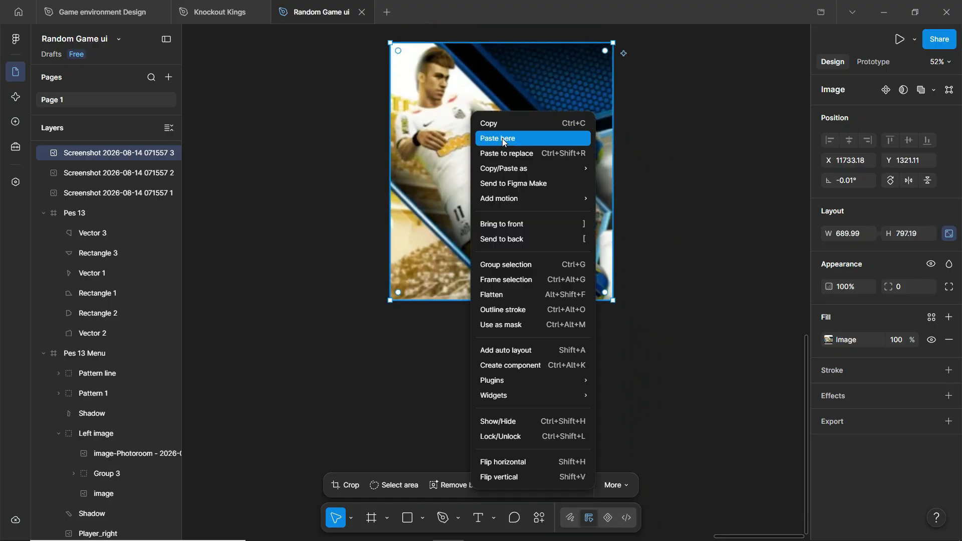
pyautogui.moveTo(550, 173)
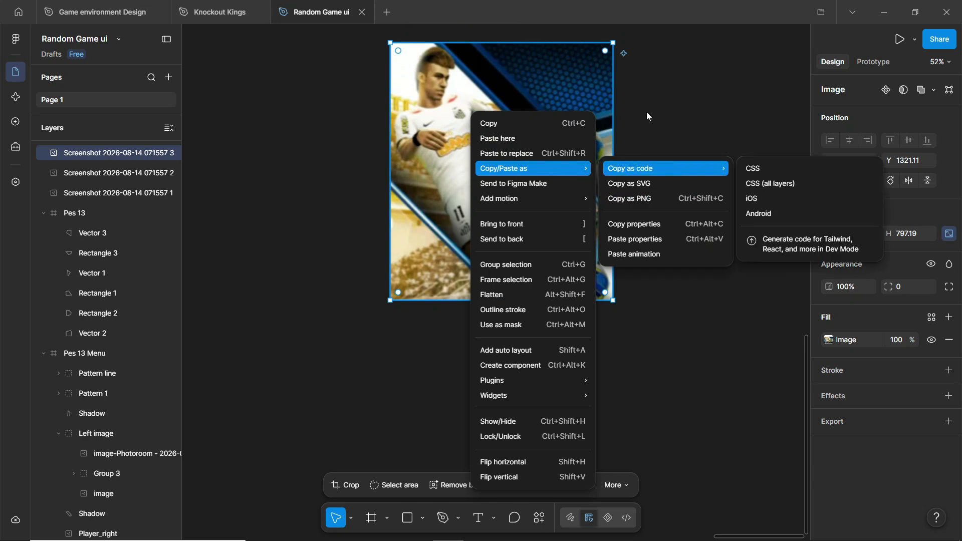
pyautogui.click(646, 115)
# - Return to the Gemini chat and expand the full eFootball character transformation prompt
pyautogui.click(493, 534)
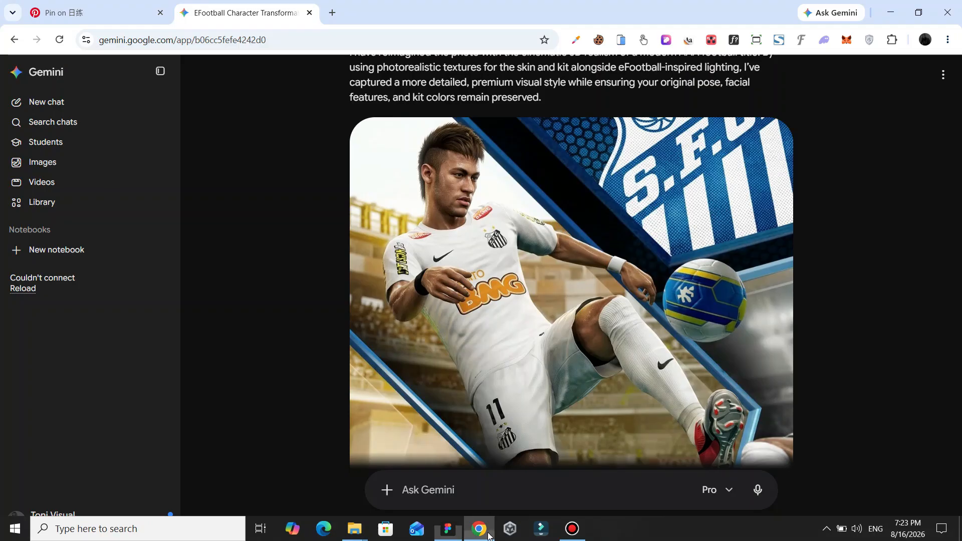
pyautogui.scroll(5, 386, 174)
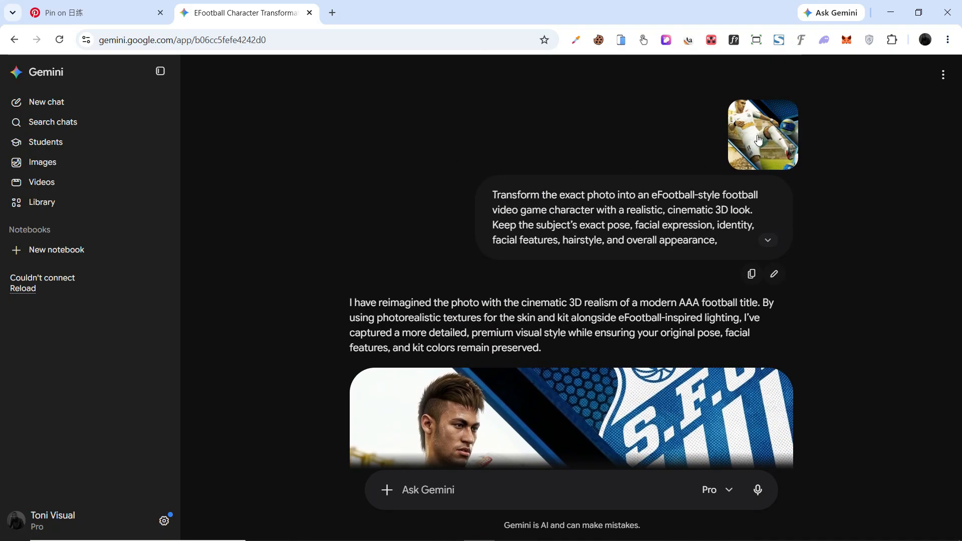
pyautogui.click(768, 240)
pyautogui.scroll(-3, 642, 195)
pyautogui.scroll(3, 546, 178)
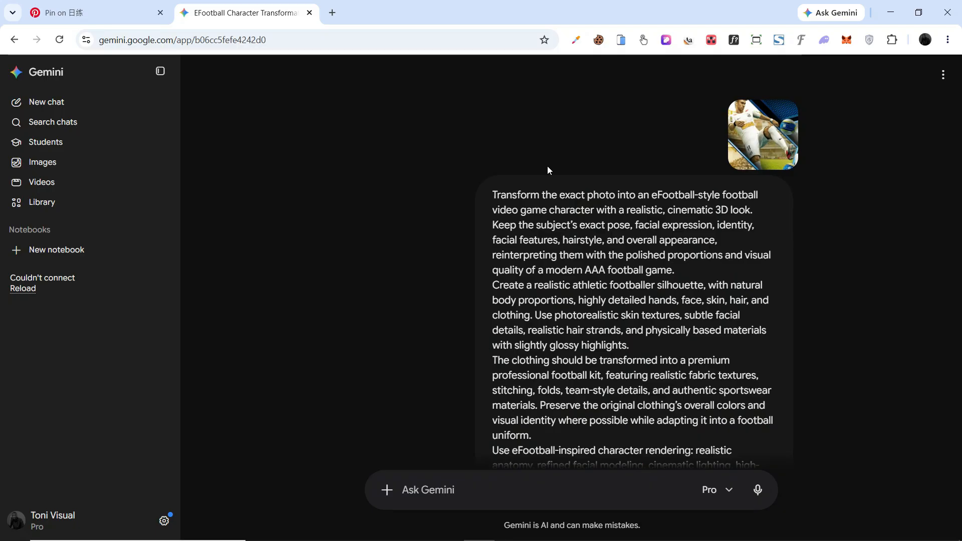
# - Preview the uploaded reference photo, then look over the generated white Santos-kit footballer render
pyautogui.click(758, 137)
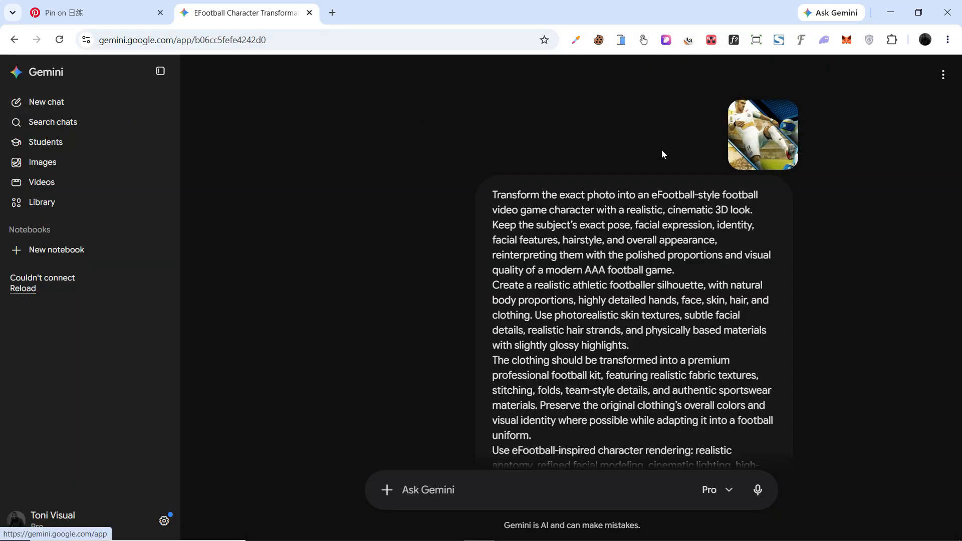
pyautogui.scroll(-4, 616, 221)
pyautogui.scroll(-10, 605, 226)
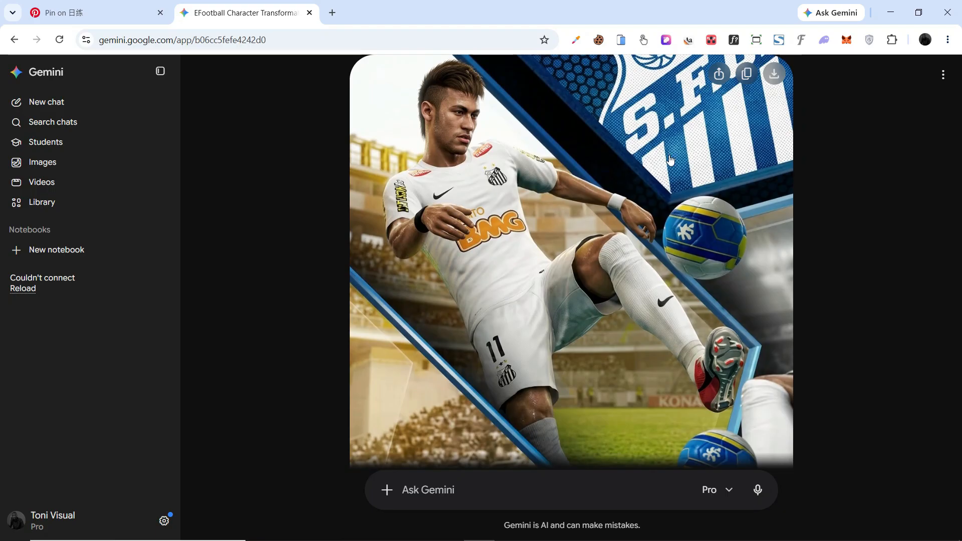
pyautogui.scroll(6, 670, 160)
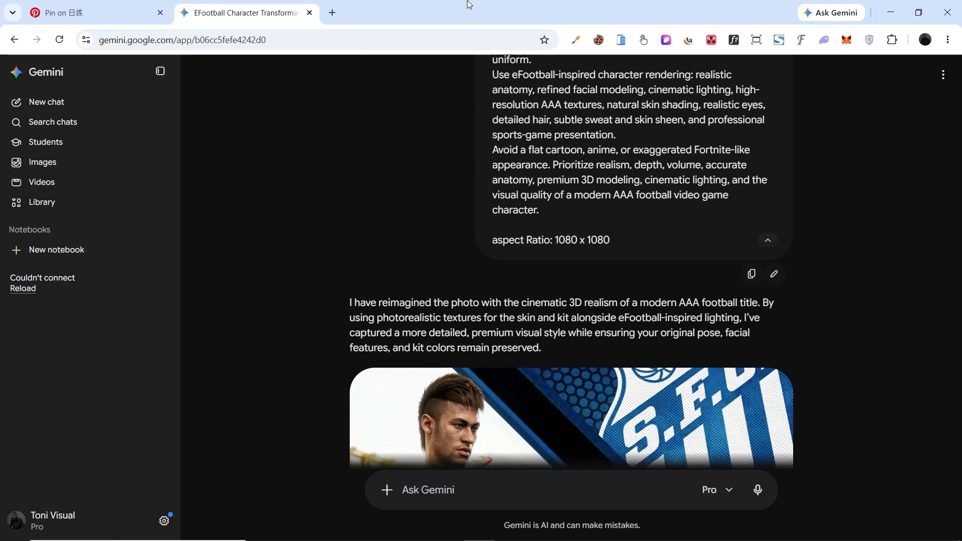
pyautogui.moveTo(510, 216)
pyautogui.scroll(-2, 570, 241)
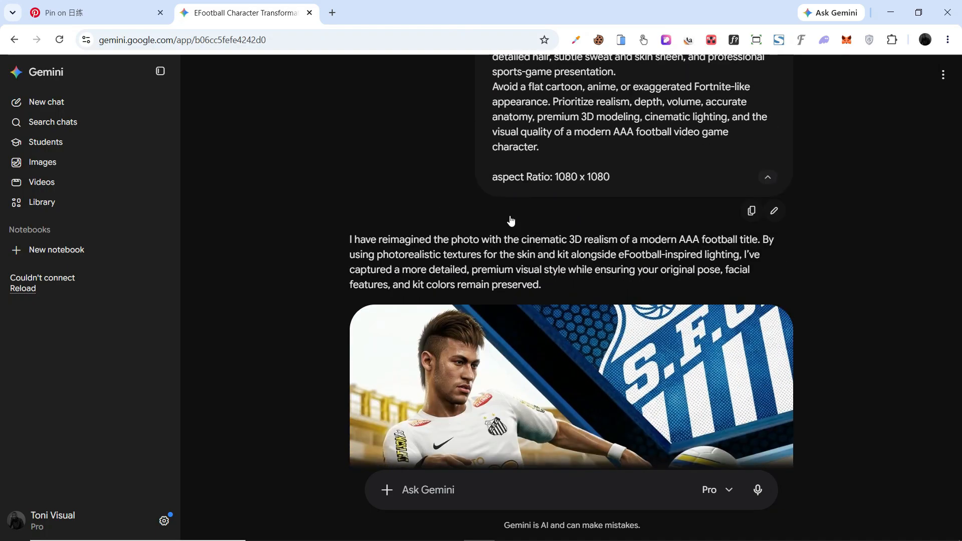
pyautogui.scroll(-5, 509, 215)
pyautogui.scroll(-2, 502, 186)
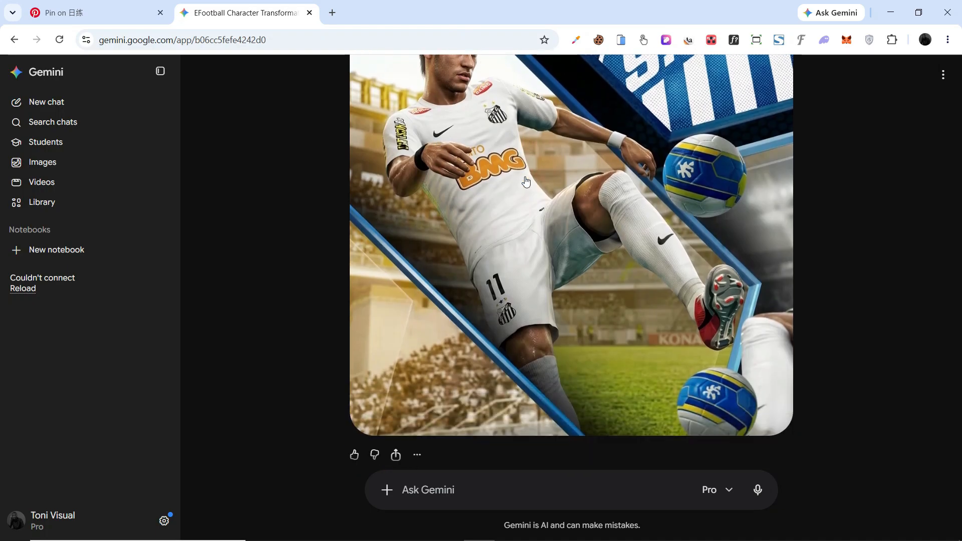
pyautogui.scroll(5, 540, 165)
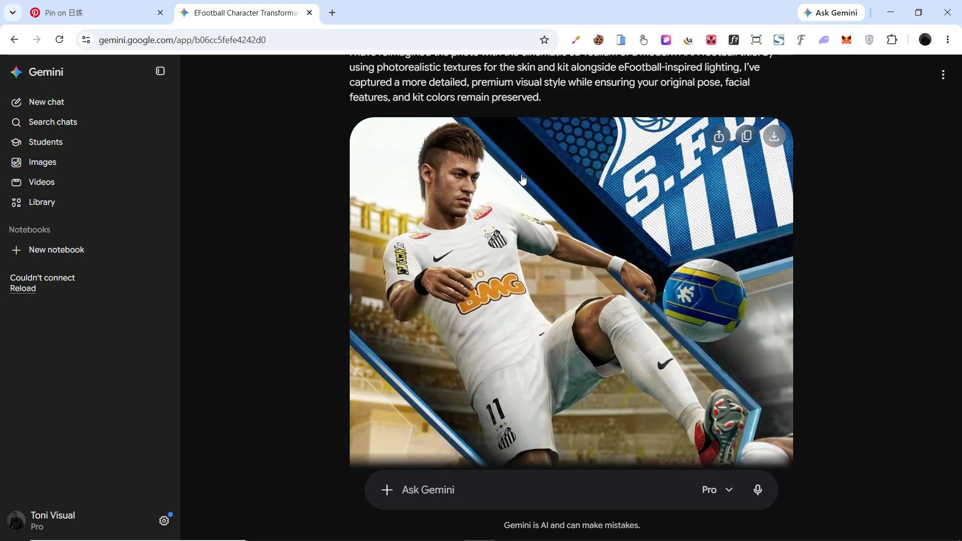
pyautogui.scroll(-11, 522, 179)
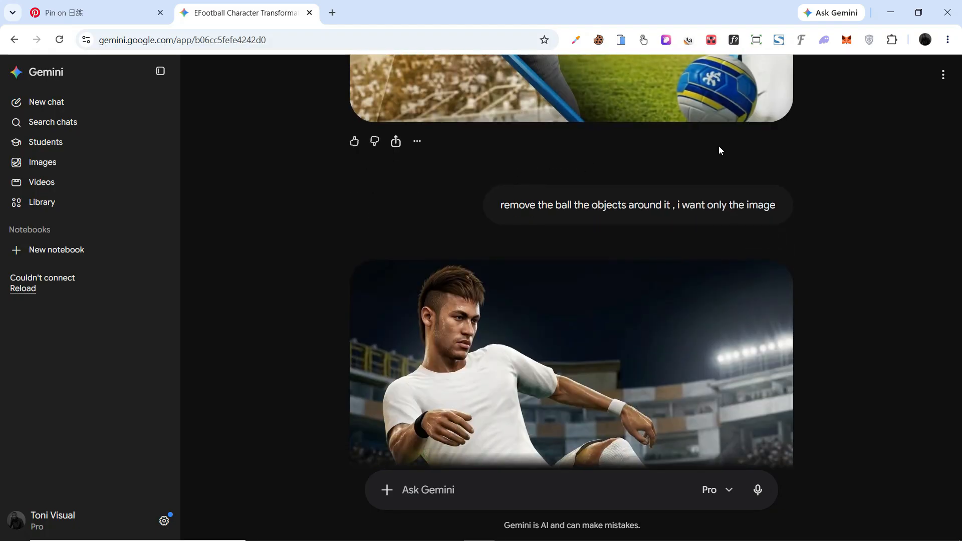
pyautogui.scroll(-2, 530, 159)
pyautogui.scroll(8, 525, 151)
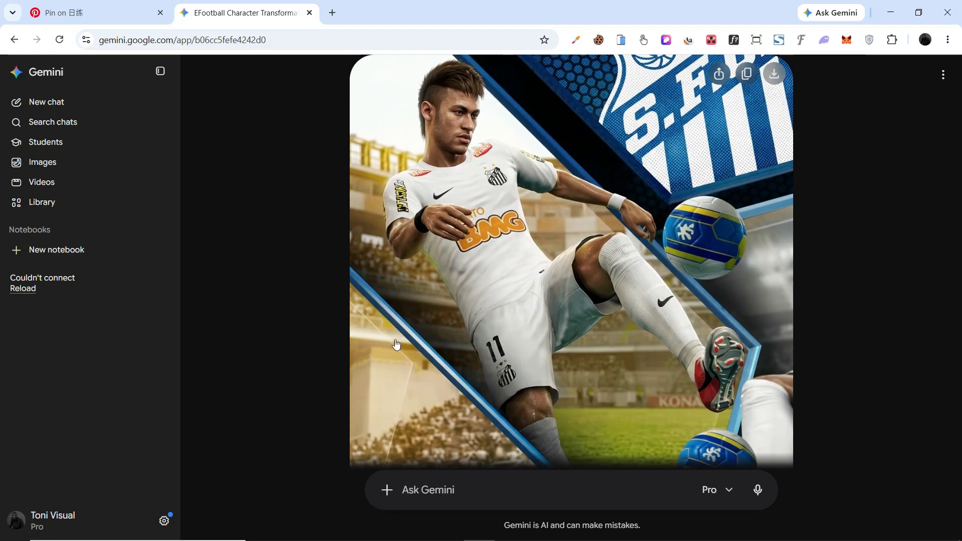
pyautogui.scroll(-6, 496, 239)
pyautogui.scroll(-4, 503, 232)
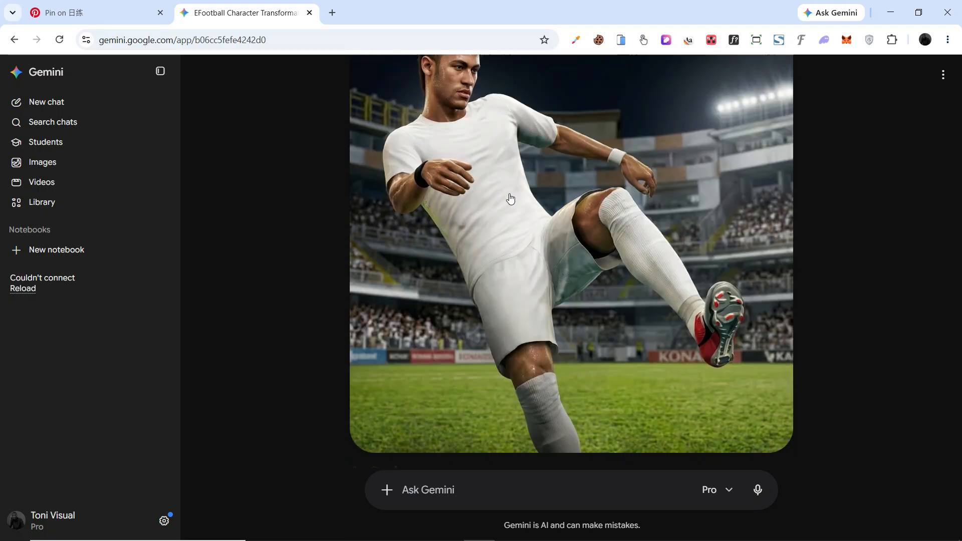
pyautogui.scroll(3, 510, 199)
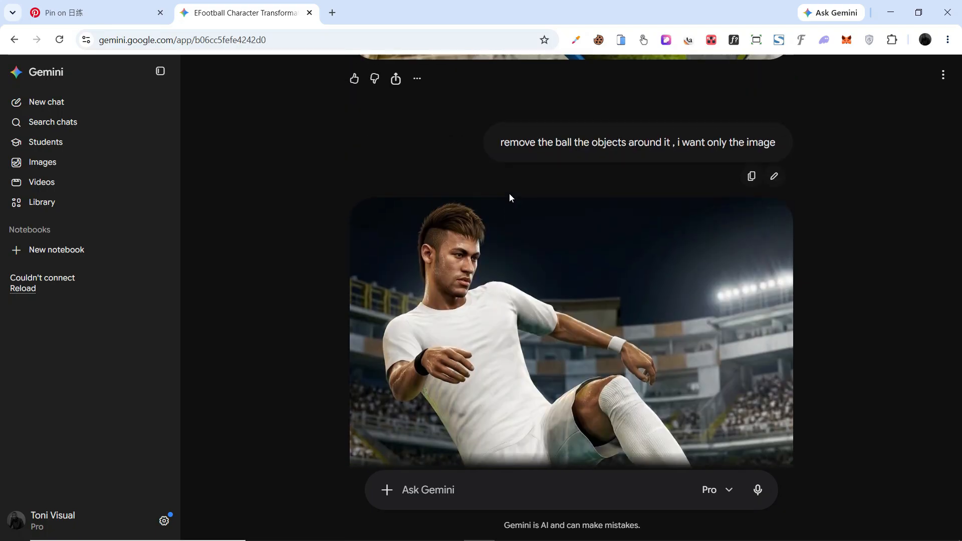
pyautogui.scroll(-4, 509, 198)
pyautogui.scroll(-3, 511, 197)
pyautogui.scroll(-5, 628, 175)
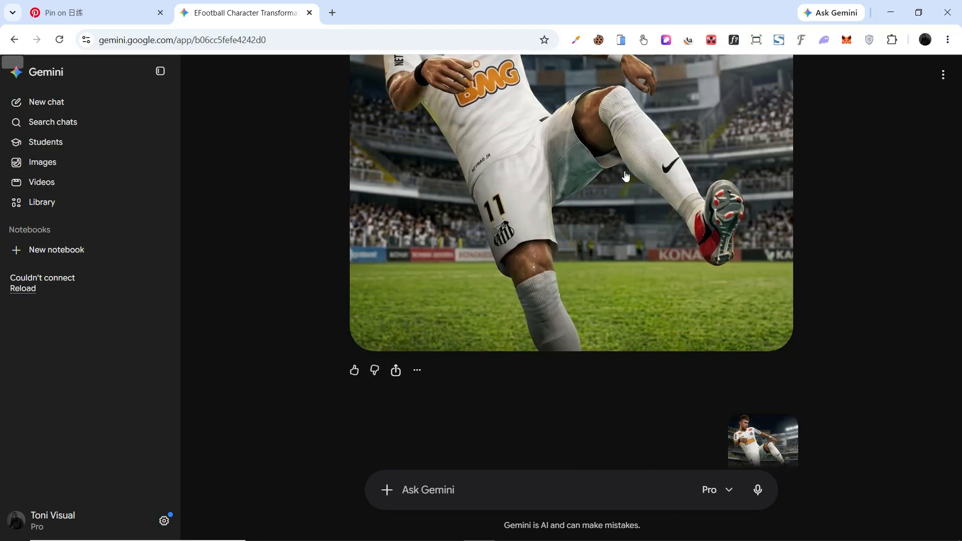
pyautogui.scroll(4, 559, 177)
pyautogui.scroll(-6, 571, 173)
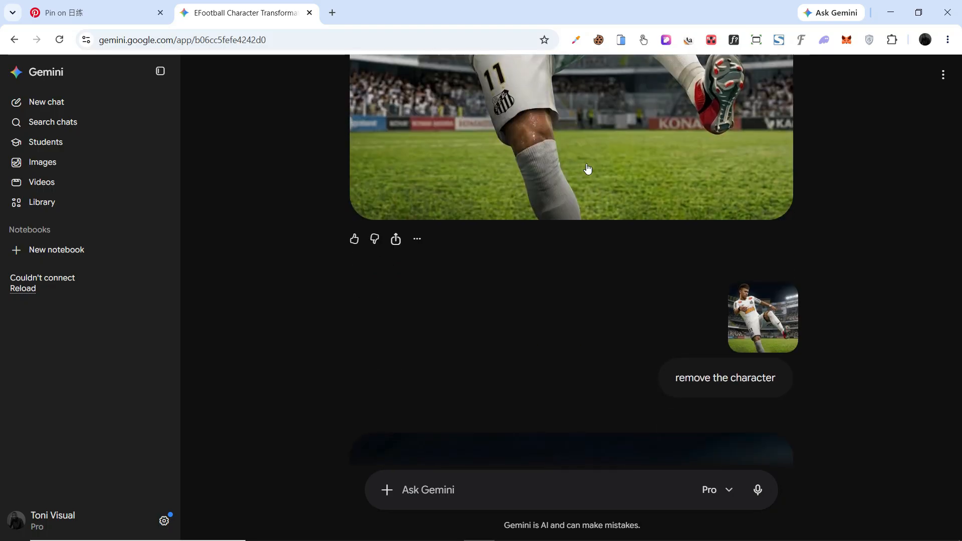
pyautogui.scroll(-7, 588, 168)
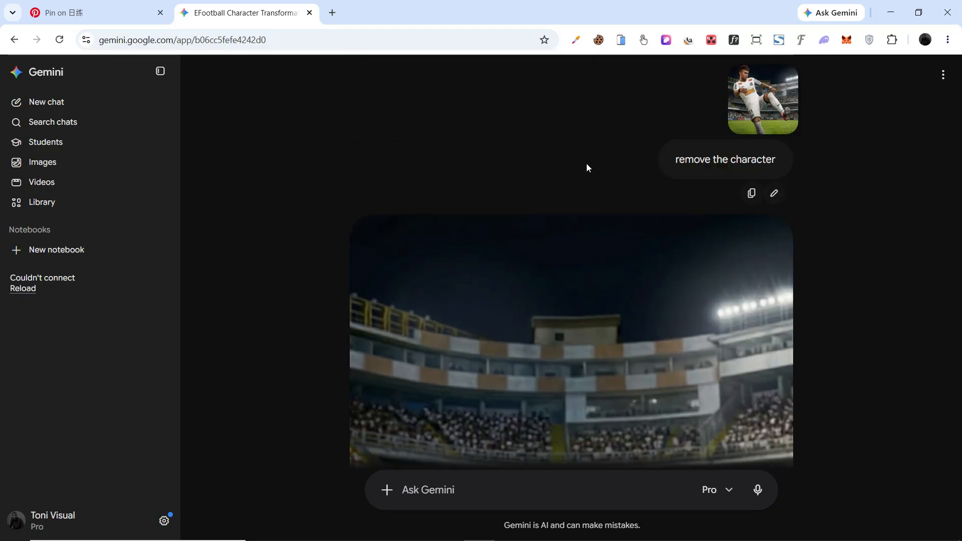
pyautogui.scroll(-9, 690, 161)
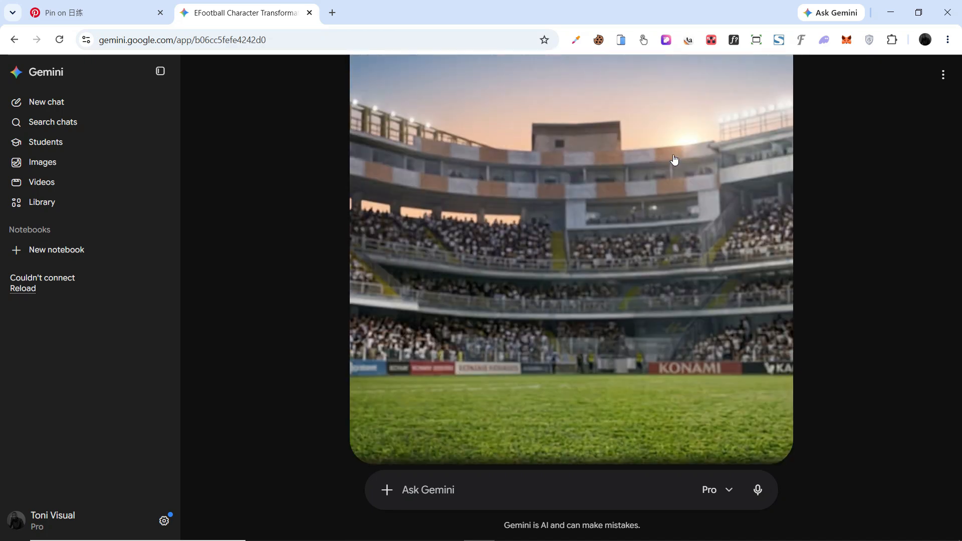
pyautogui.scroll(14, 672, 157)
pyautogui.scroll(10, 665, 158)
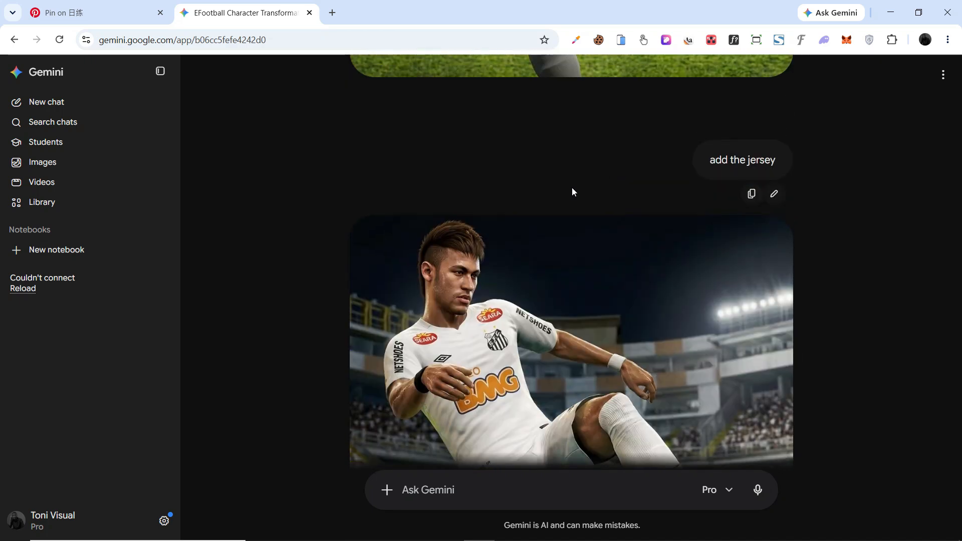
pyautogui.scroll(-5, 571, 188)
pyautogui.scroll(5, 442, 193)
pyautogui.scroll(-4, 430, 207)
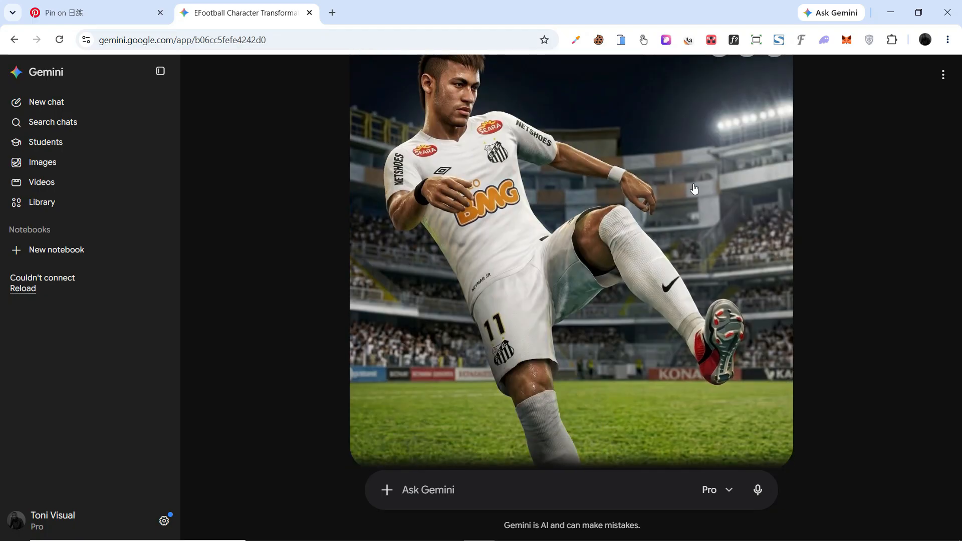
pyautogui.scroll(-4, 694, 189)
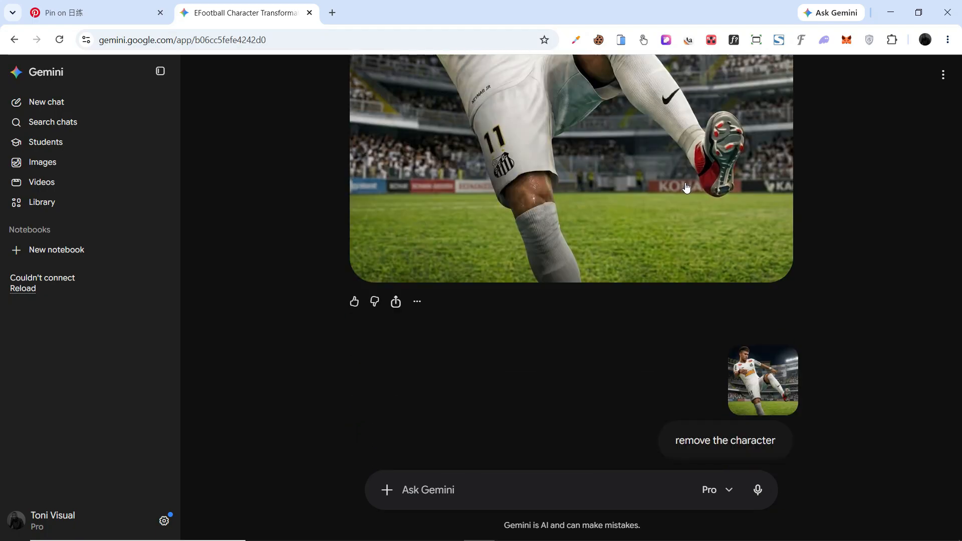
pyautogui.scroll(-8, 687, 188)
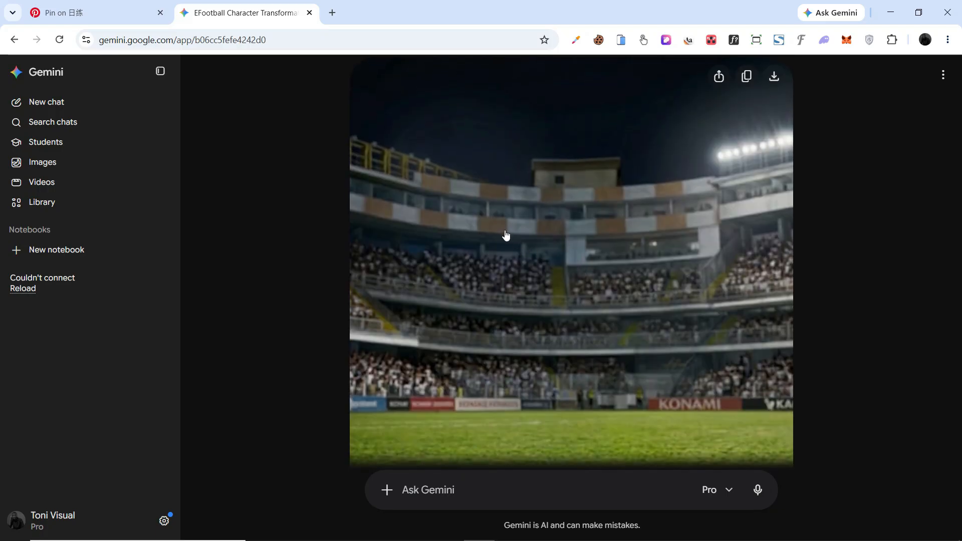
pyautogui.scroll(-5, 505, 235)
pyautogui.scroll(5, 518, 136)
pyautogui.scroll(12, 518, 136)
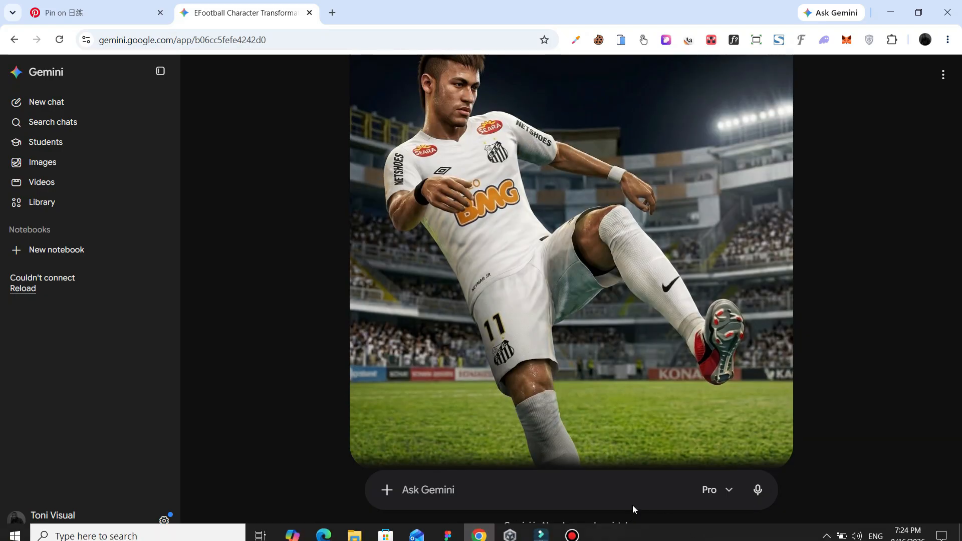
# - Back in Figma, delete the right-hand player cutout Player_right
pyautogui.click(447, 529)
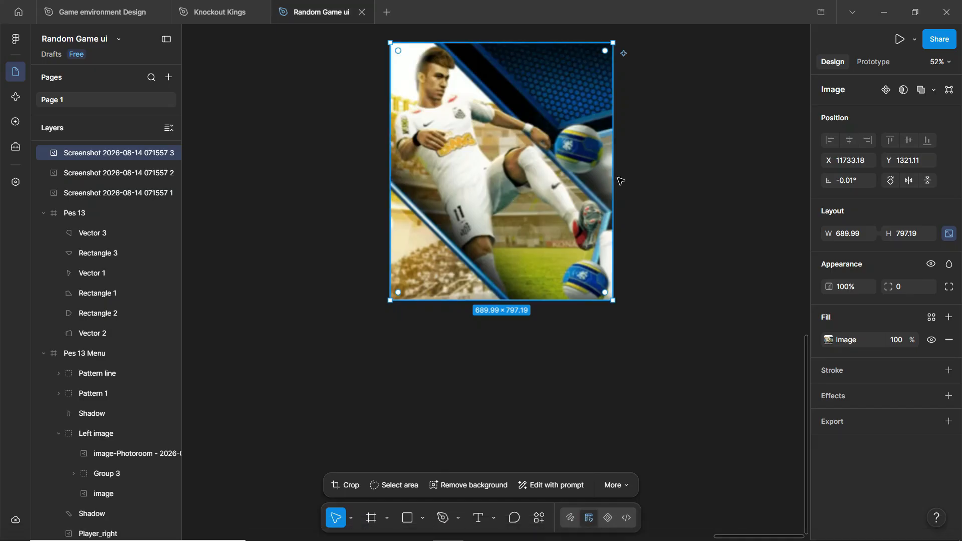
pyautogui.scroll(-5, 713, 165)
pyautogui.scroll(5, 713, 165)
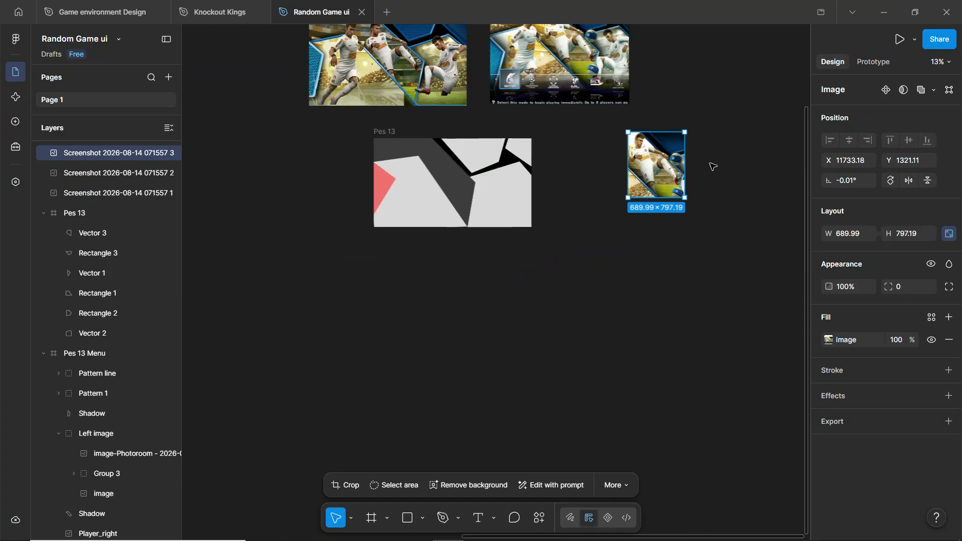
pyautogui.scroll(3, 462, 85)
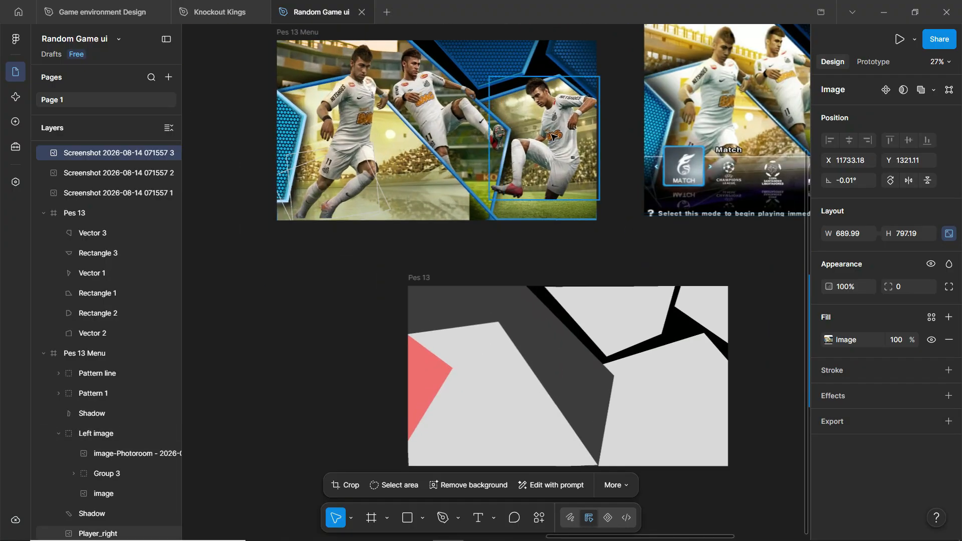
pyautogui.scroll(1, 568, 167)
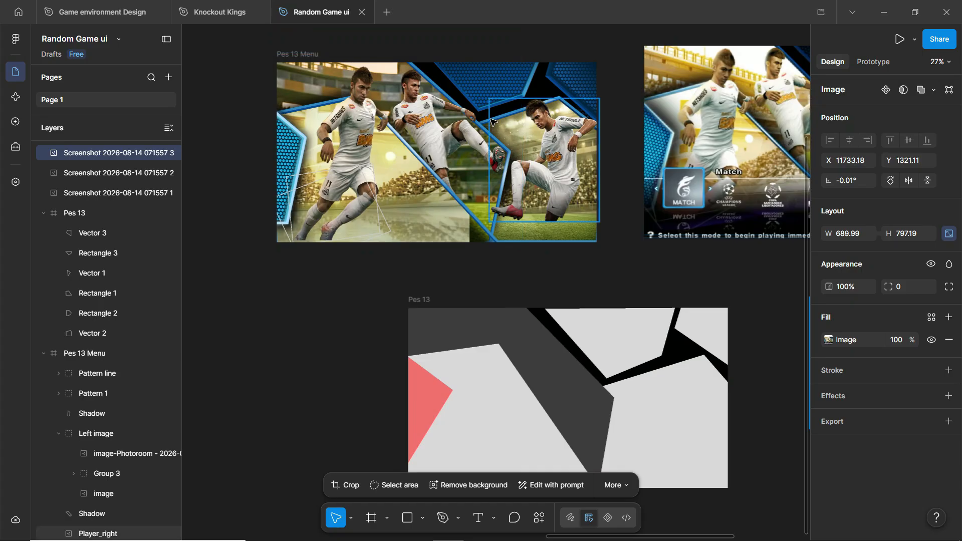
pyautogui.scroll(3, 364, 115)
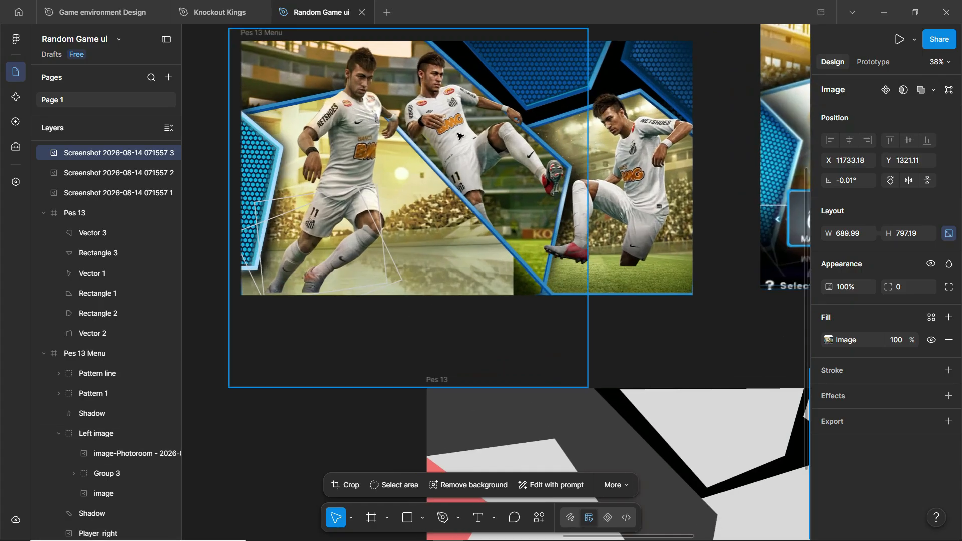
pyautogui.click(626, 170)
pyautogui.click(635, 169)
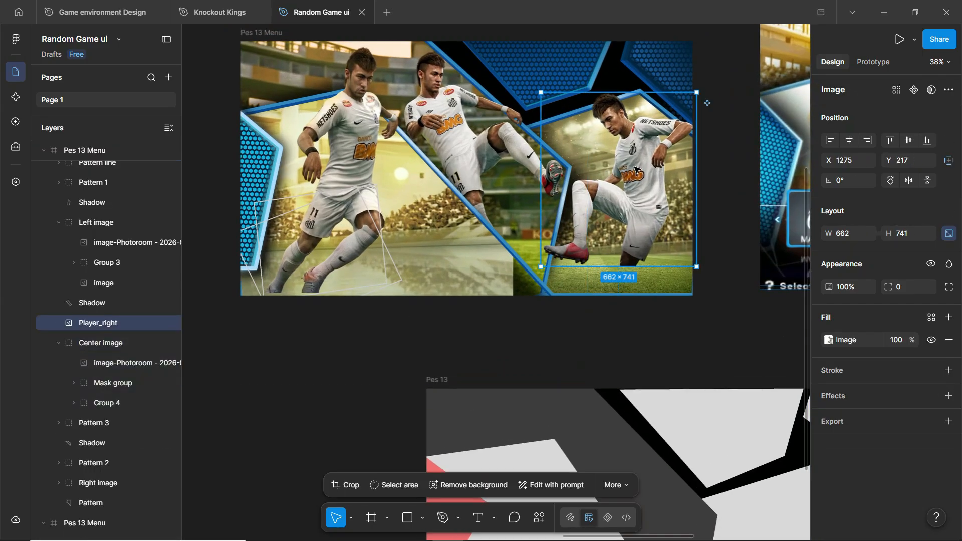
pyautogui.press('Delete')
# - Delete the centre and left player cutouts from their panels
pyautogui.click(457, 122)
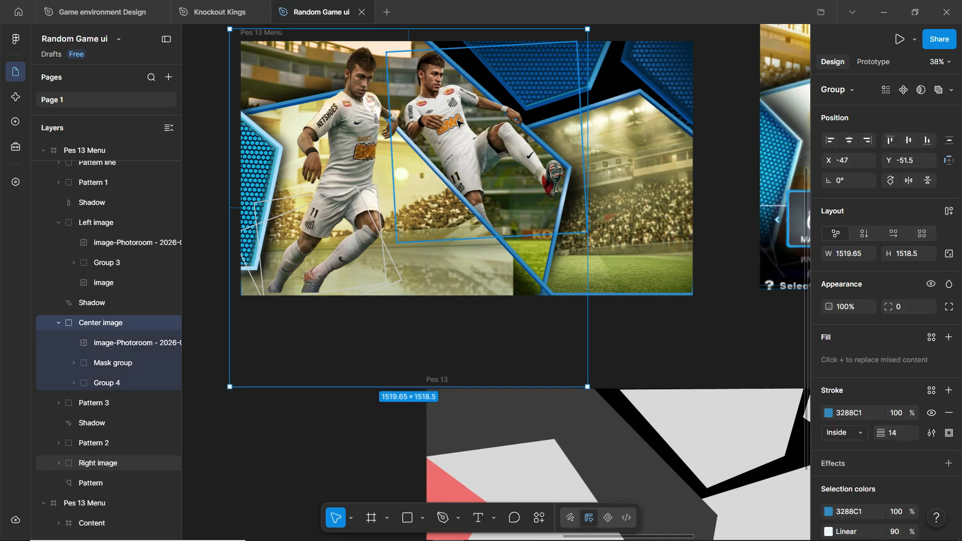
pyautogui.click(457, 122)
pyautogui.press('Delete')
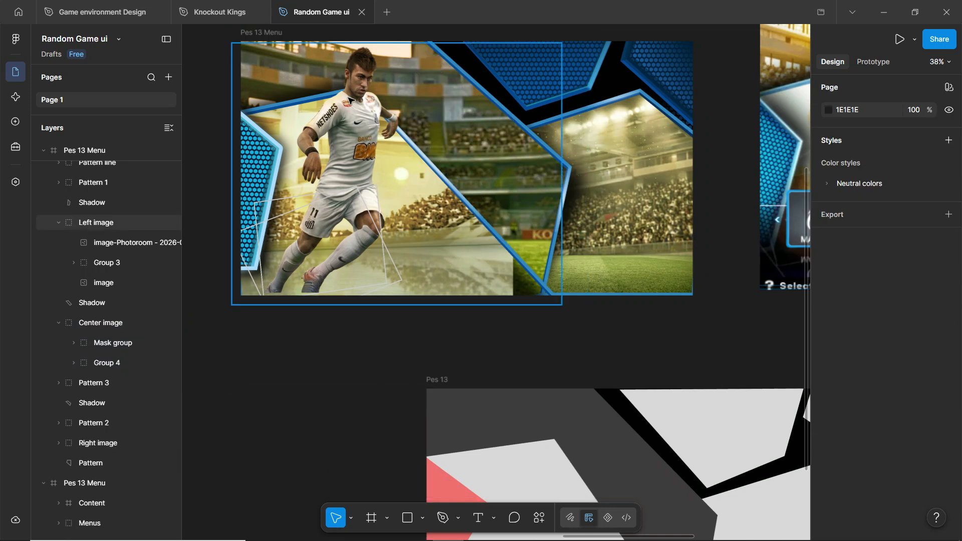
pyautogui.click(350, 100)
pyautogui.press('Delete')
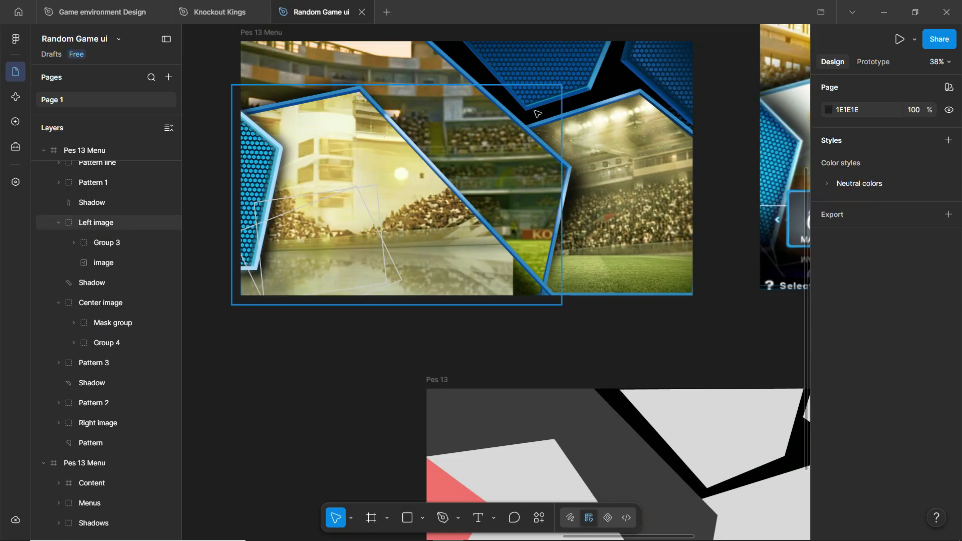
# - Delete the tilted Pattern line group, leaving only the stadium images visible
pyautogui.scroll(1, 370, 266)
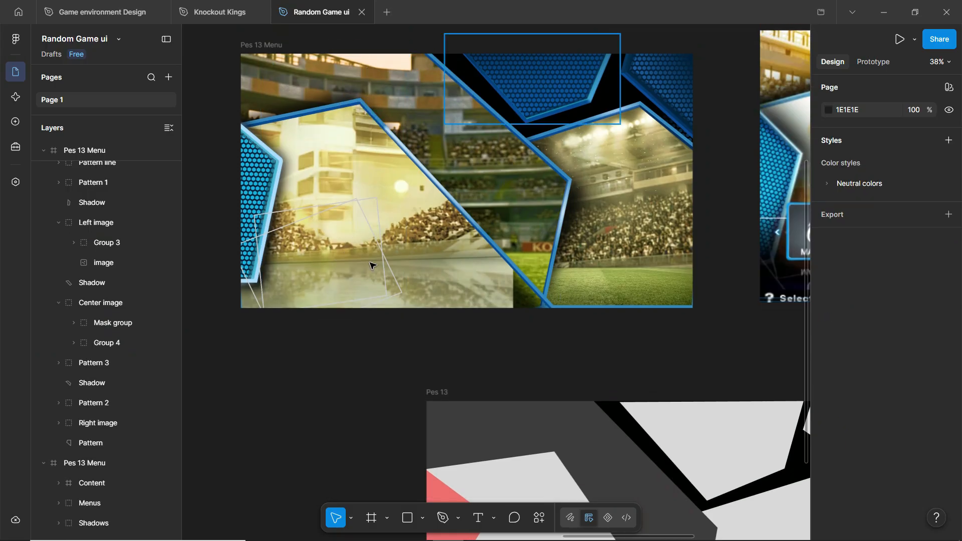
pyautogui.click(340, 210)
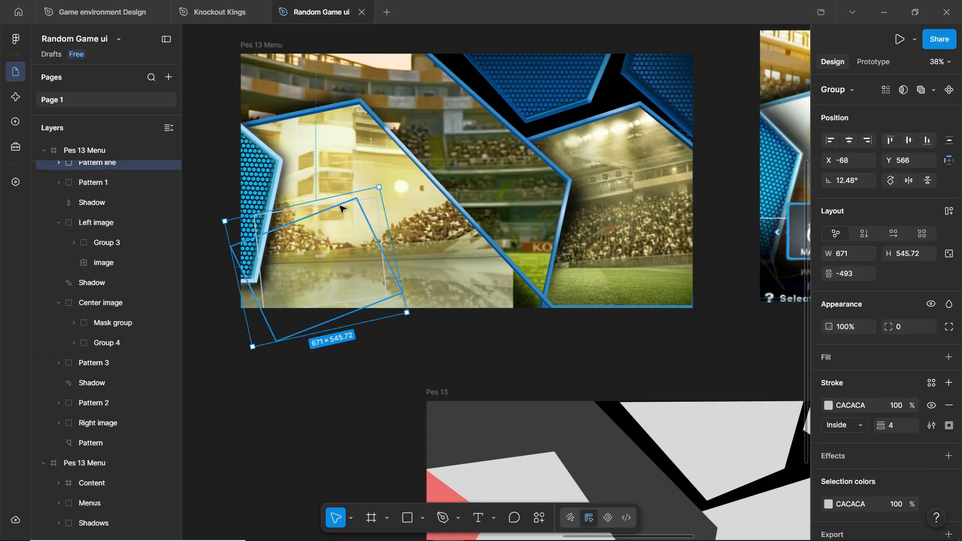
pyautogui.scroll(-3, 340, 210)
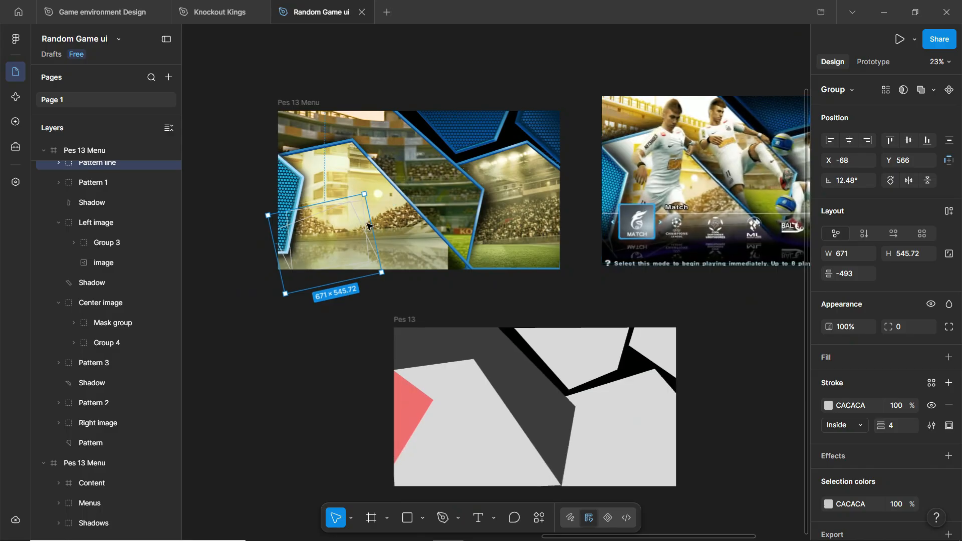
pyautogui.scroll(1, 333, 210)
pyautogui.scroll(3, 350, 215)
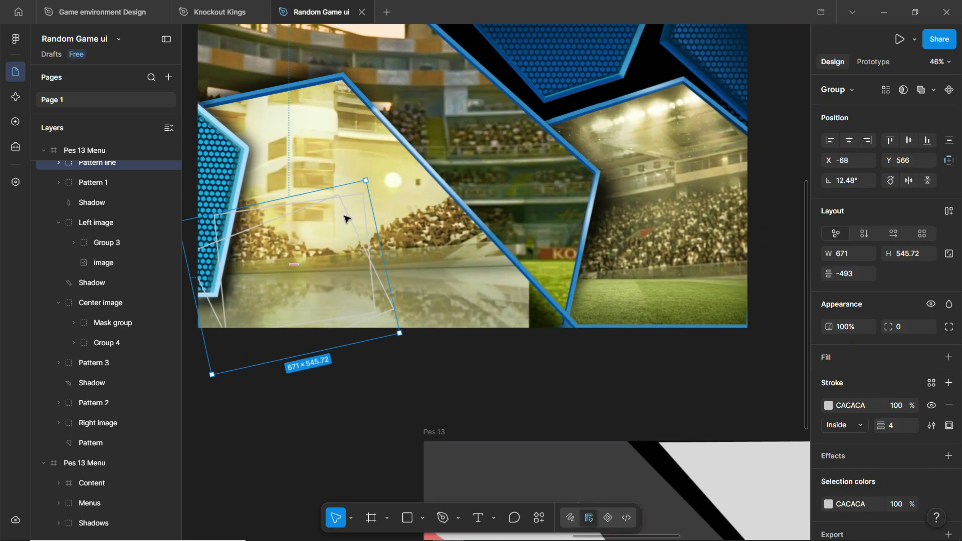
pyautogui.press('Delete')
pyautogui.scroll(2, 628, 192)
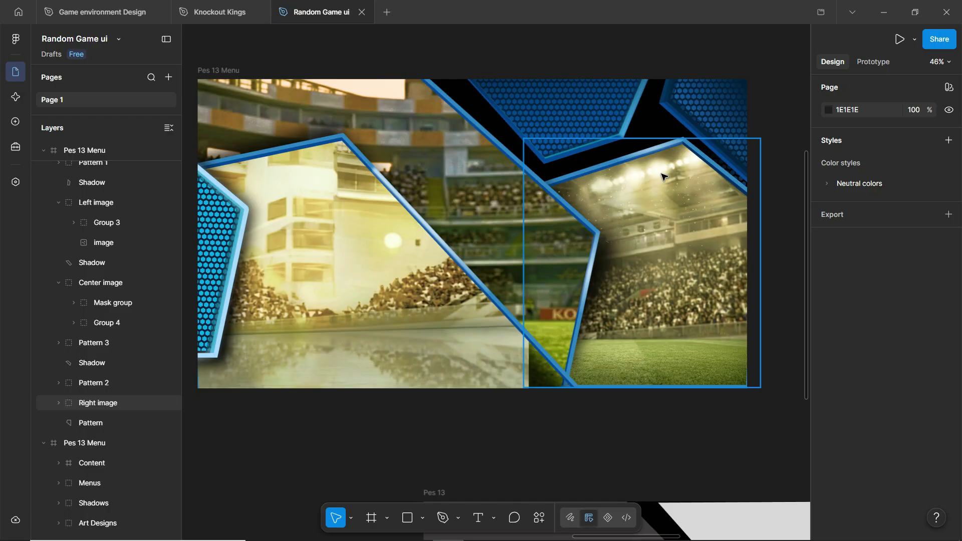
pyautogui.scroll(1, 351, 261)
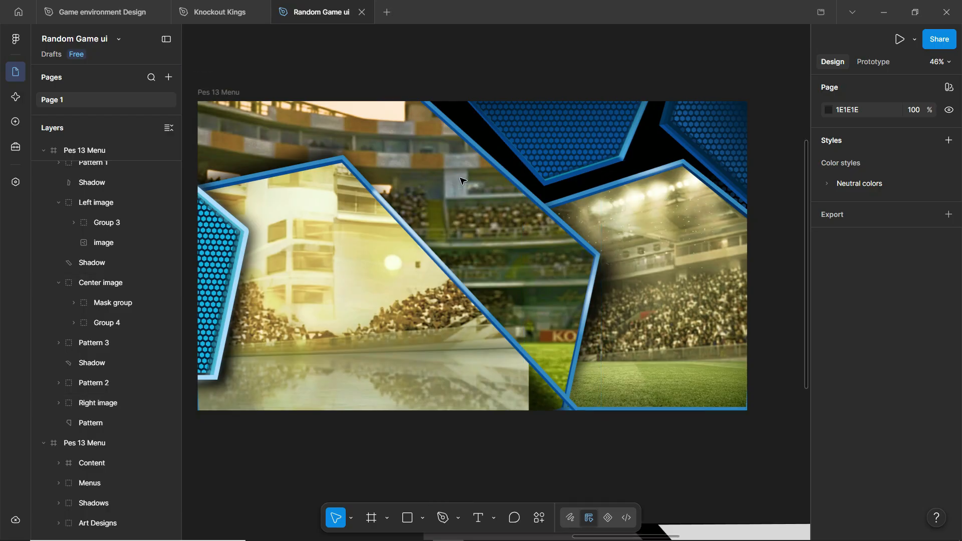
pyautogui.keyDown('ctrl'); pyautogui.click(321, 286); pyautogui.keyUp('ctrl')
pyautogui.scroll(-5, 321, 285)
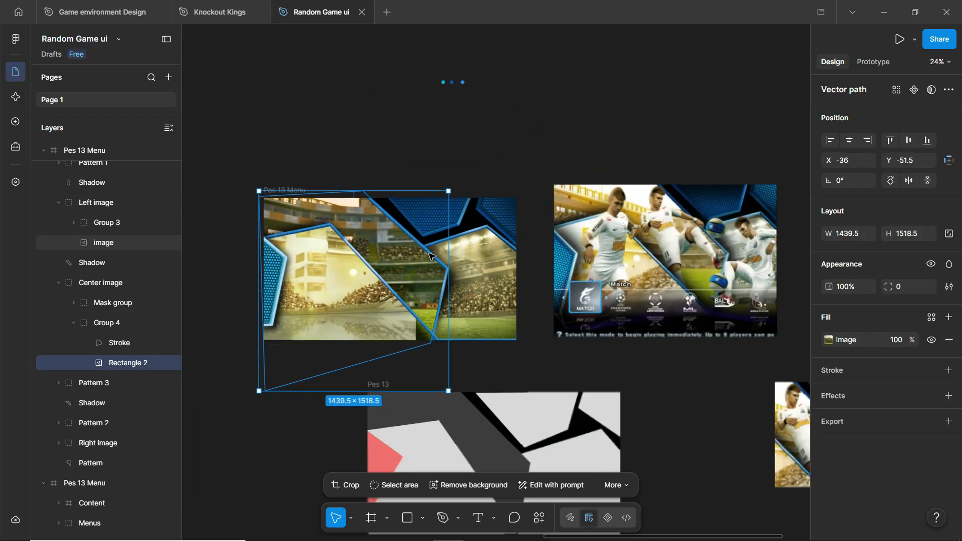
pyautogui.scroll(5, 326, 258)
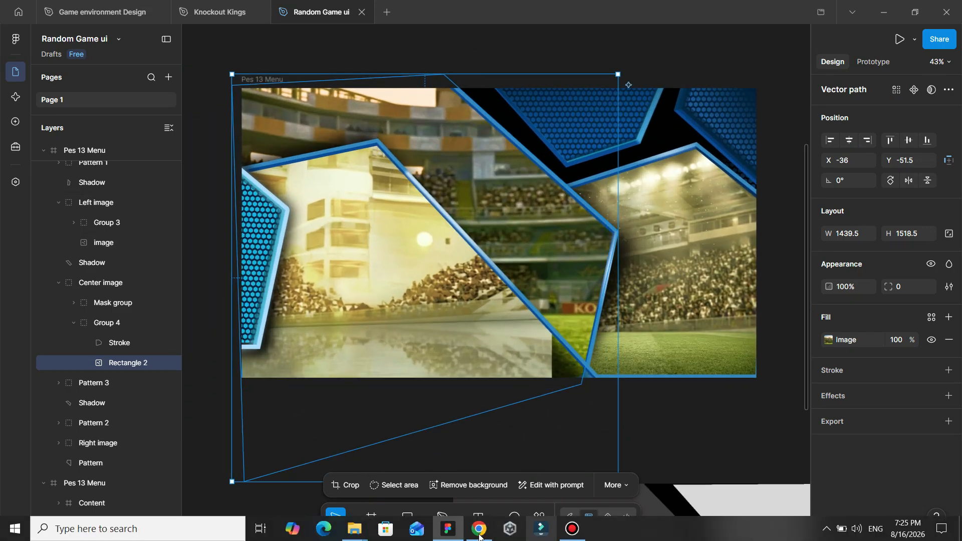
pyautogui.click(479, 529)
pyautogui.scroll(-15, 566, 197)
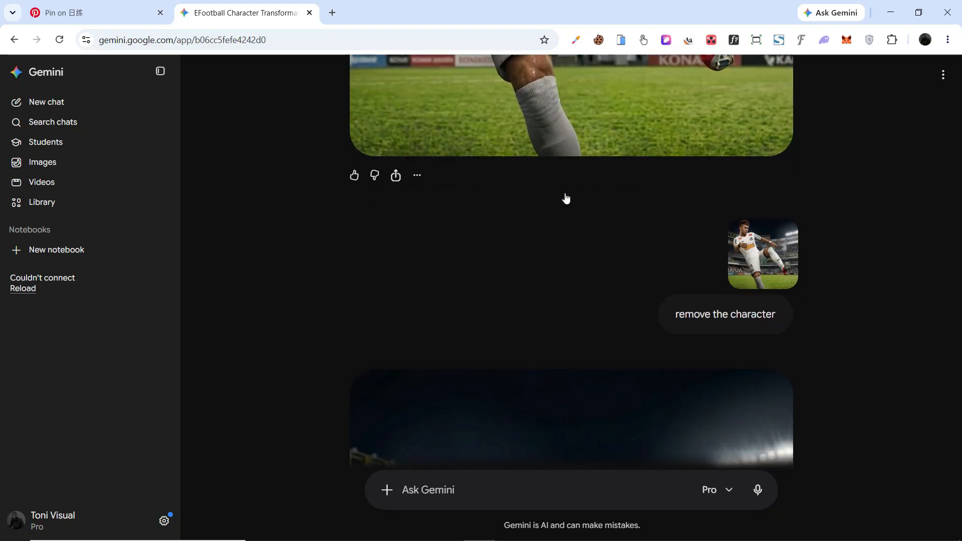
pyautogui.scroll(5, 565, 199)
pyautogui.scroll(-8, 632, 160)
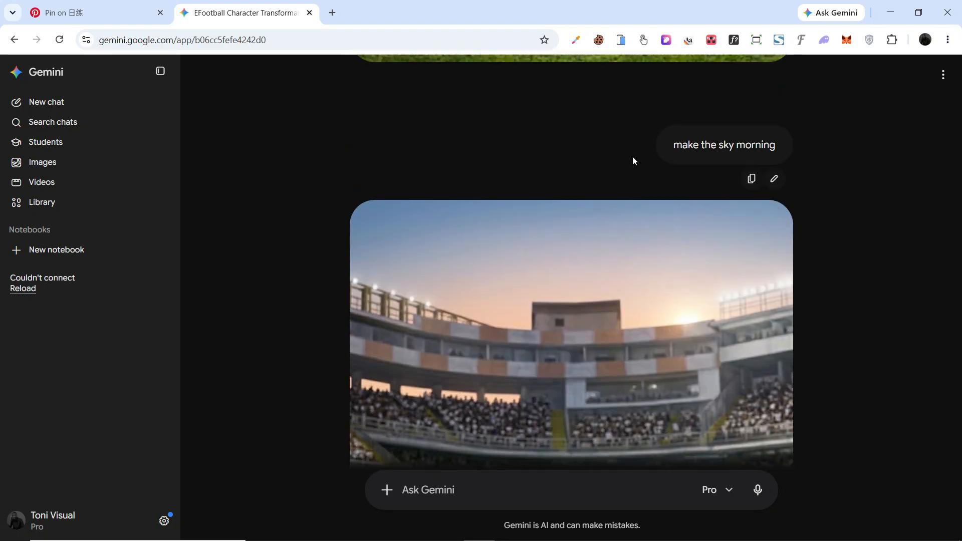
pyautogui.scroll(-4, 550, 231)
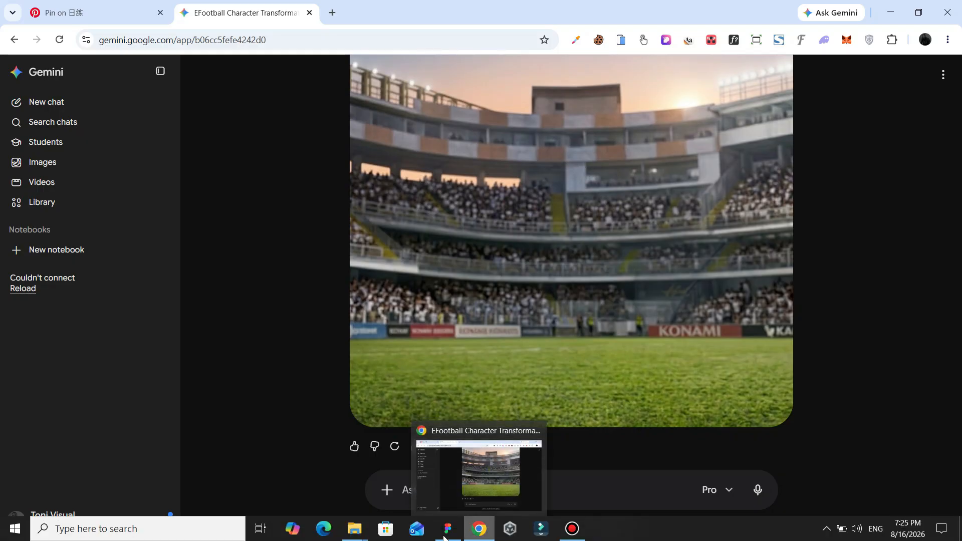
pyautogui.click(447, 529)
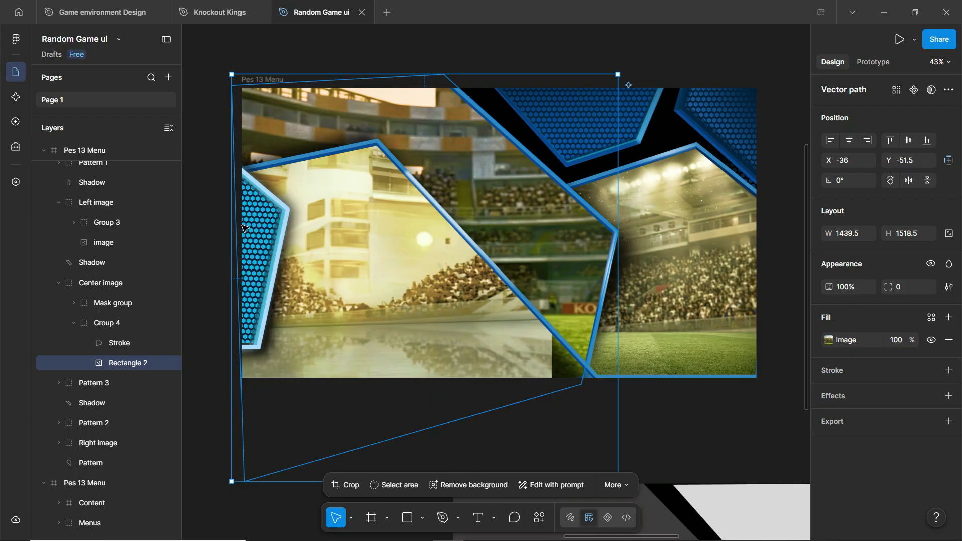
# - Ungroup the left hexagon Pattern 1 group with Ctrl+Shift+G
pyautogui.click(264, 217)
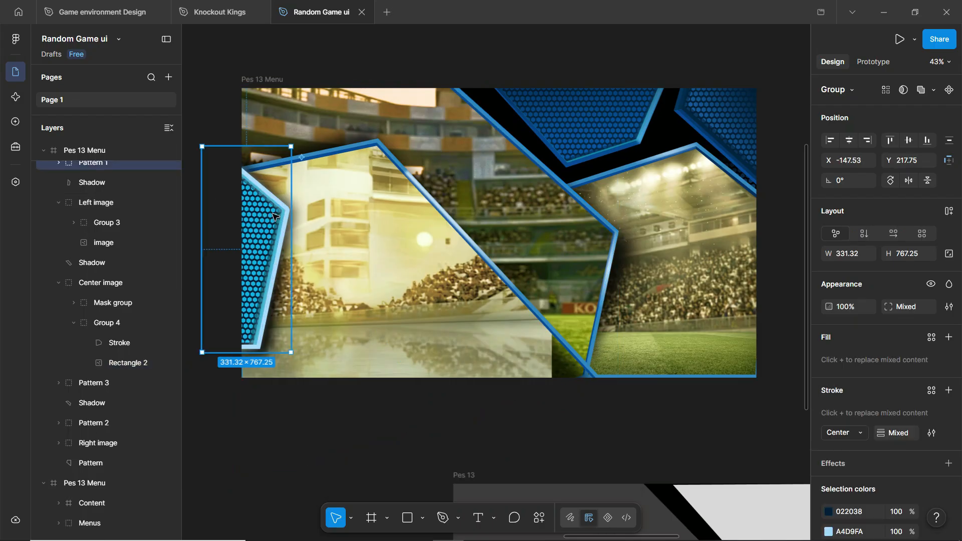
pyautogui.scroll(-5, 274, 216)
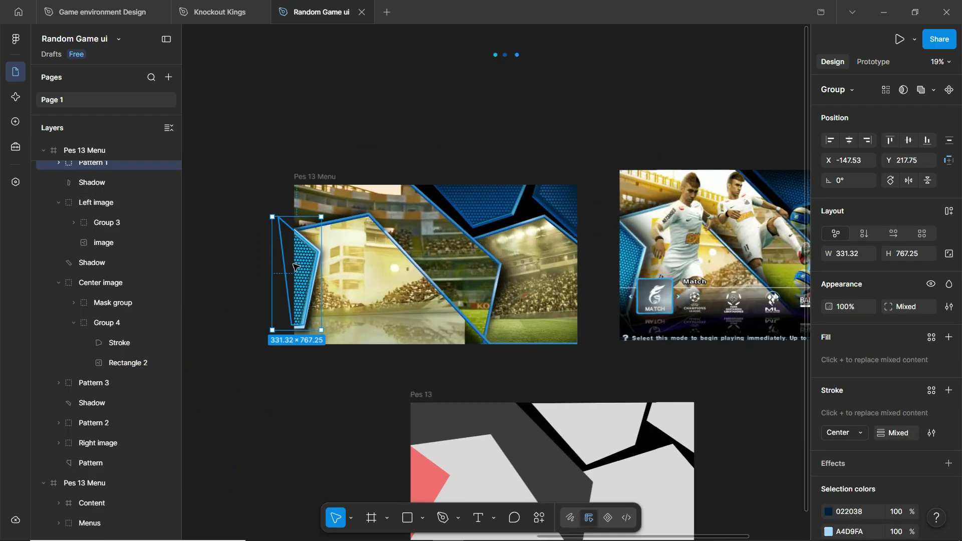
pyautogui.scroll(5, 295, 267)
pyautogui.scroll(5, 136, 241)
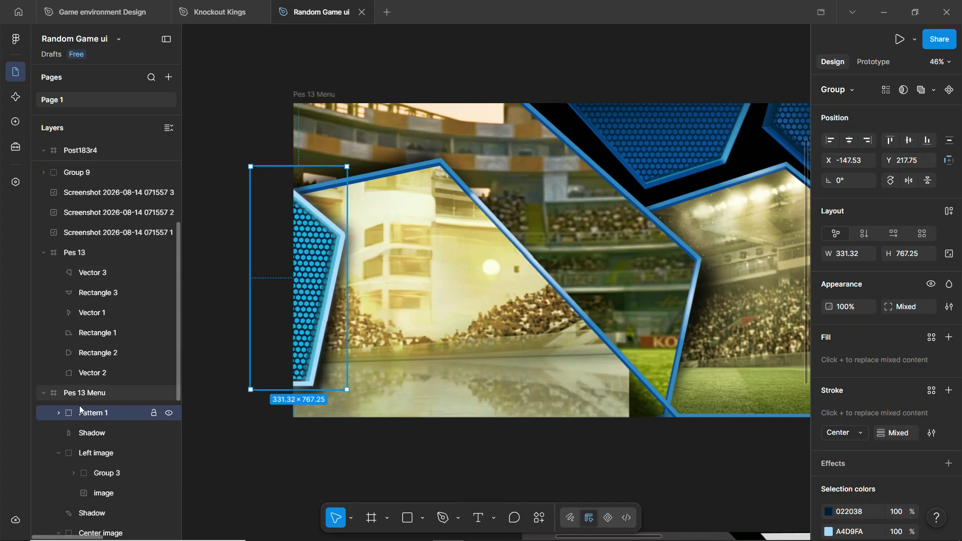
pyautogui.scroll(-3, 78, 404)
pyautogui.click(59, 351)
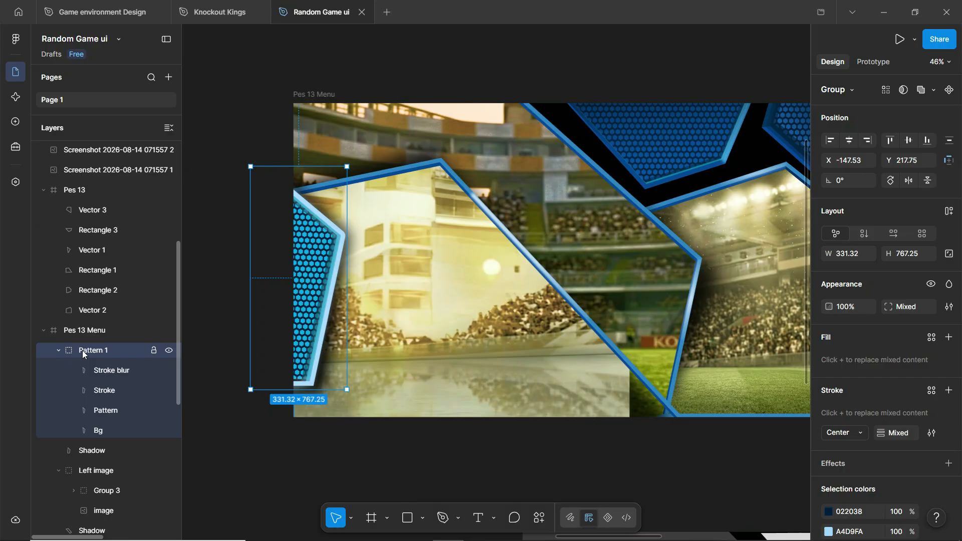
pyautogui.hotkey('ctrl', 'shift', 'g')
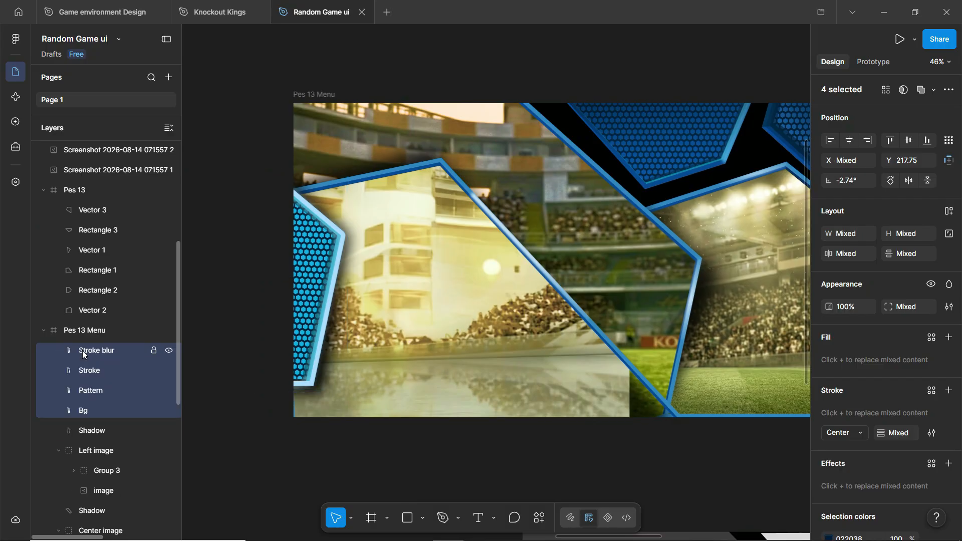
# - Delete the Stroke blur glow layer after comparing the panel without it
pyautogui.click(92, 351)
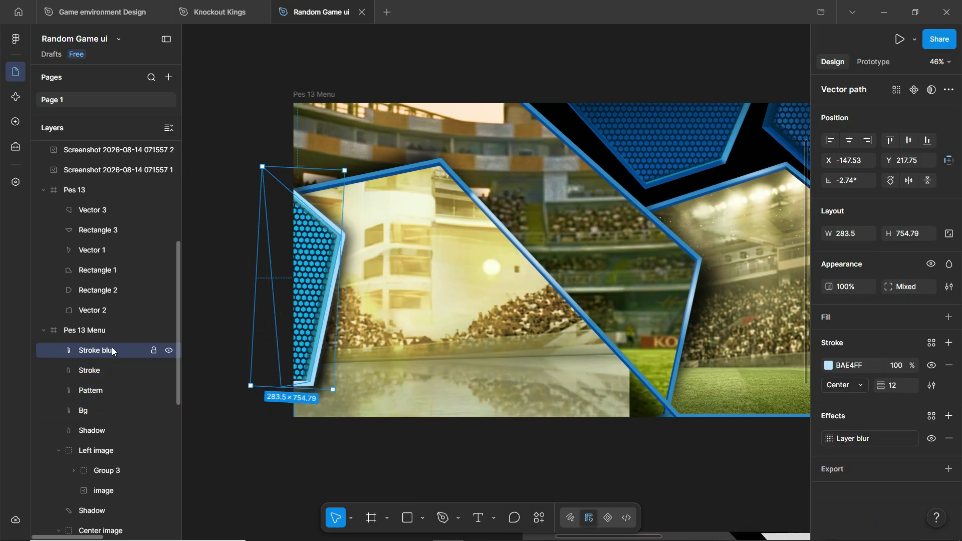
pyautogui.click(172, 353)
pyautogui.click(173, 353)
pyautogui.click(173, 354)
pyautogui.click(173, 354)
pyautogui.press('Delete')
# - Remove both drop shadows from the light-blue Stroke outline, then delete the Stroke layer
pyautogui.click(106, 351)
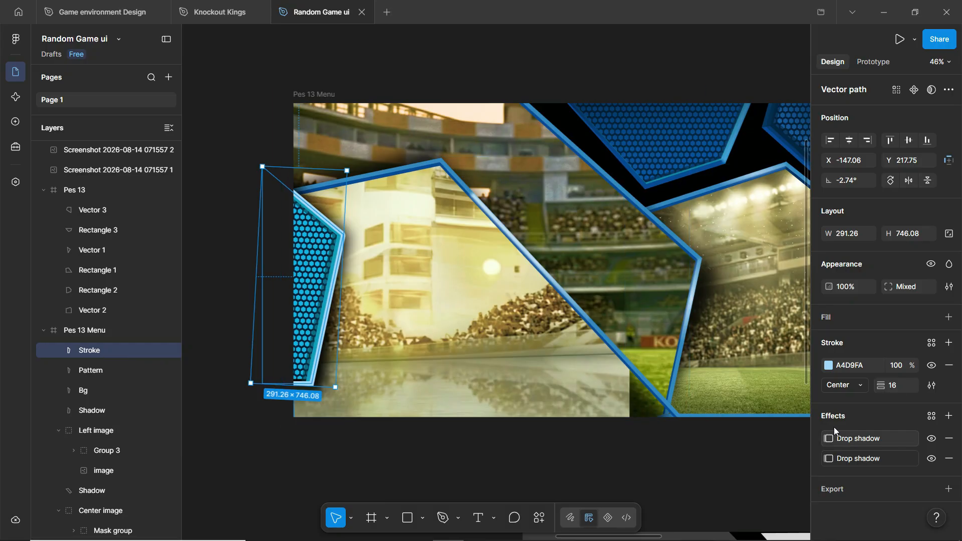
pyautogui.click(828, 443)
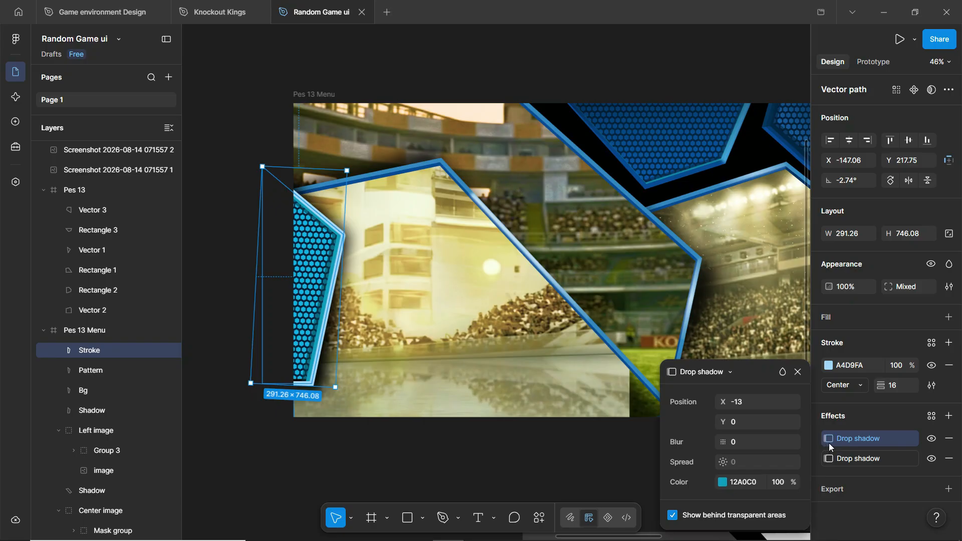
pyautogui.click(828, 459)
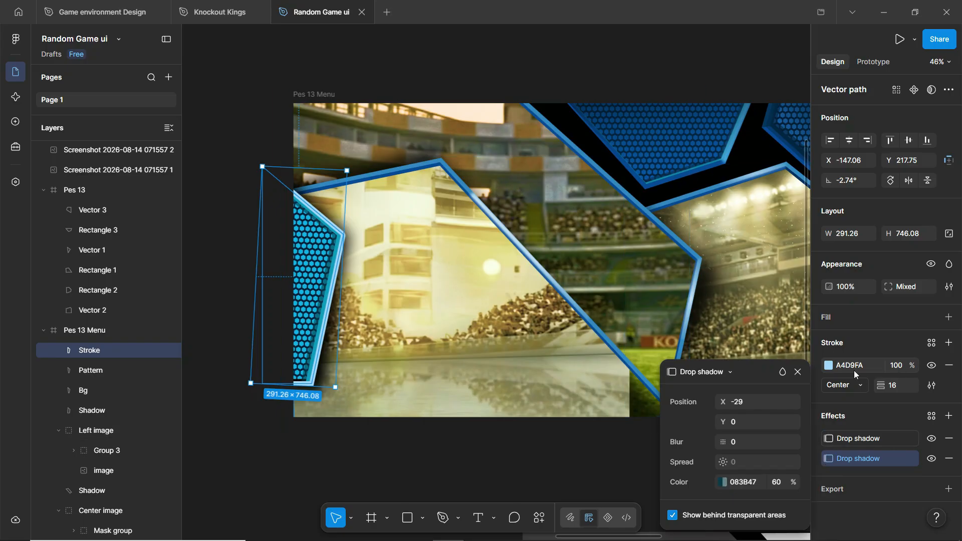
pyautogui.click(930, 365)
pyautogui.click(930, 366)
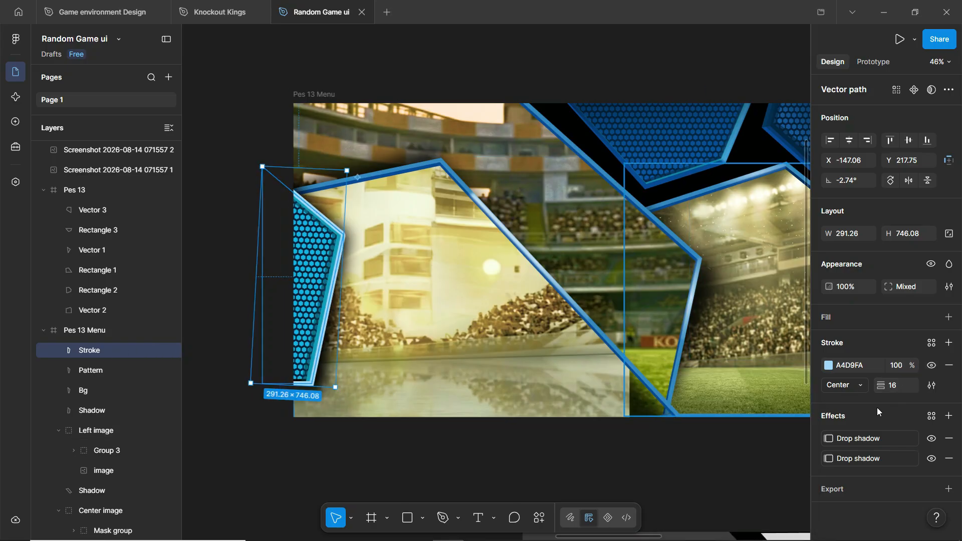
pyautogui.click(945, 437)
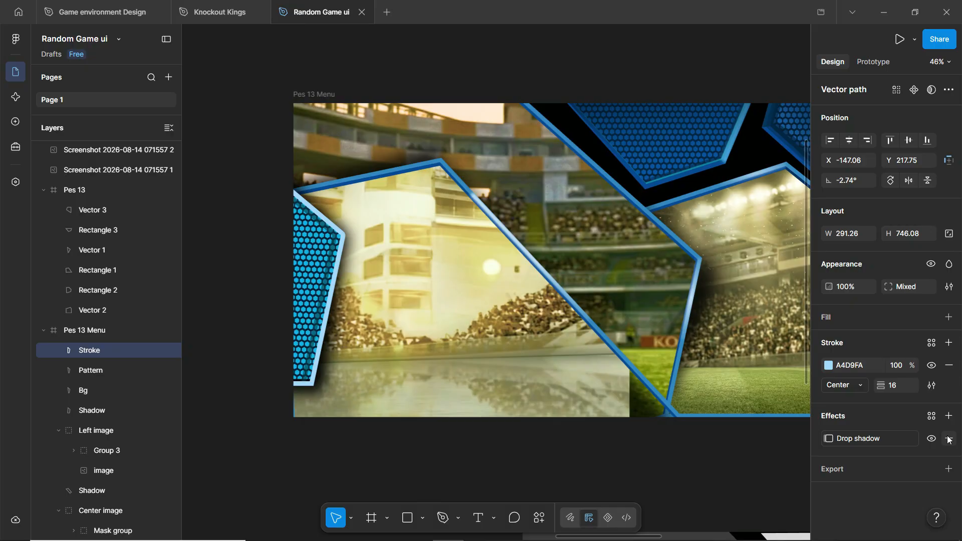
pyautogui.click(949, 438)
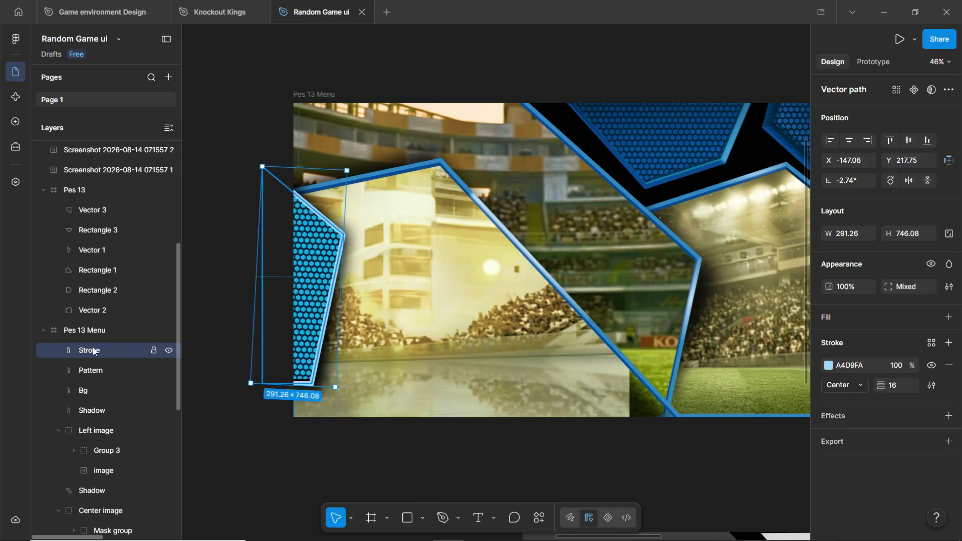
pyautogui.press('Delete')
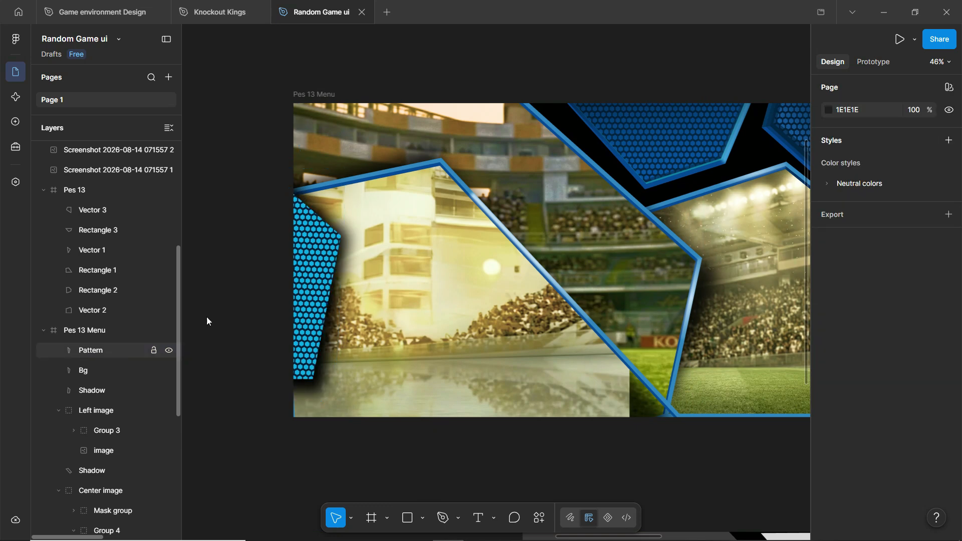
pyautogui.click(309, 264)
pyautogui.scroll(-3, 310, 264)
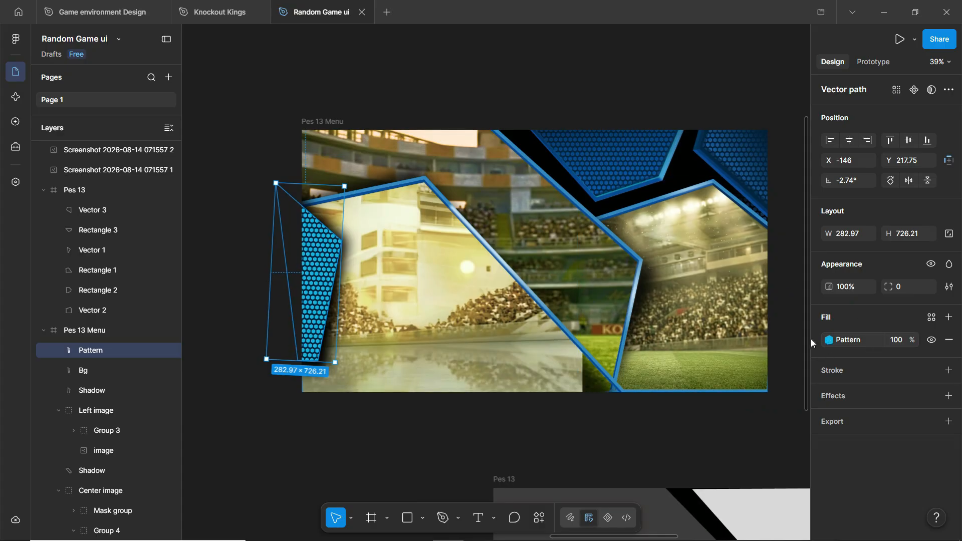
pyautogui.scroll(5, 414, 236)
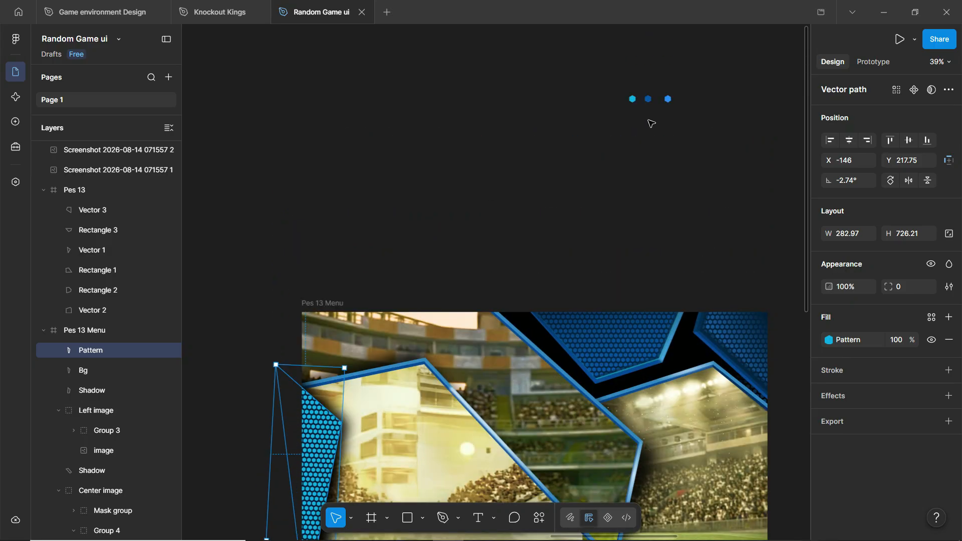
pyautogui.scroll(6, 636, 99)
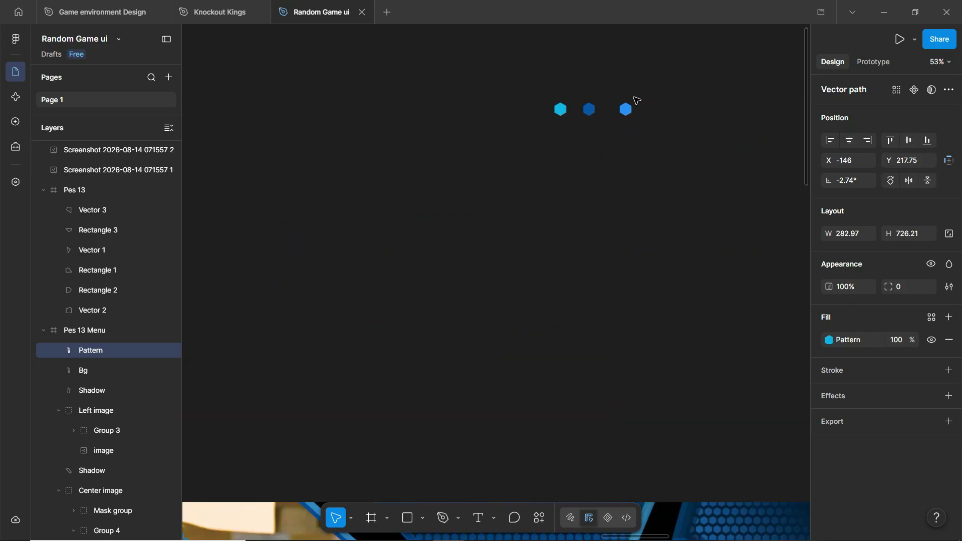
pyautogui.click(615, 115)
pyautogui.click(619, 118)
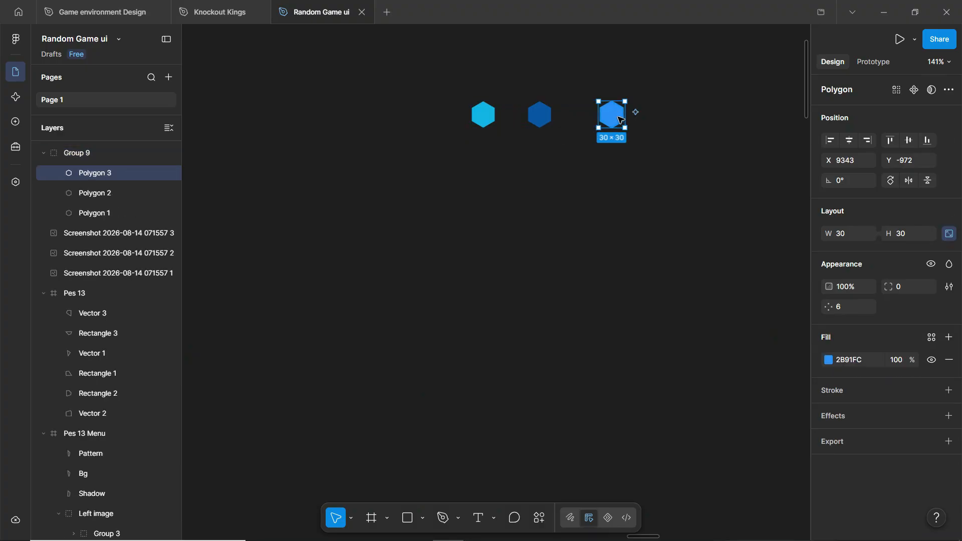
pyautogui.scroll(-3, 632, 125)
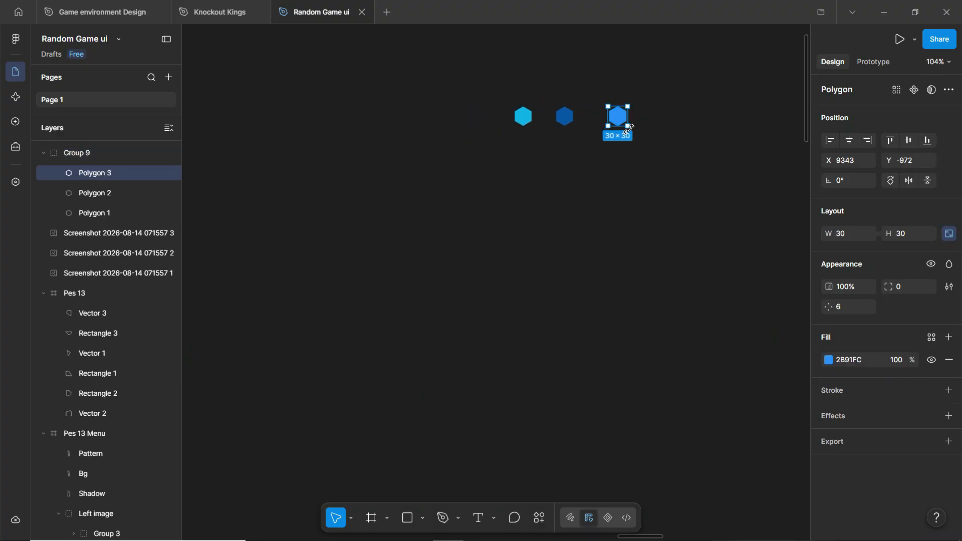
pyautogui.scroll(-2, 628, 128)
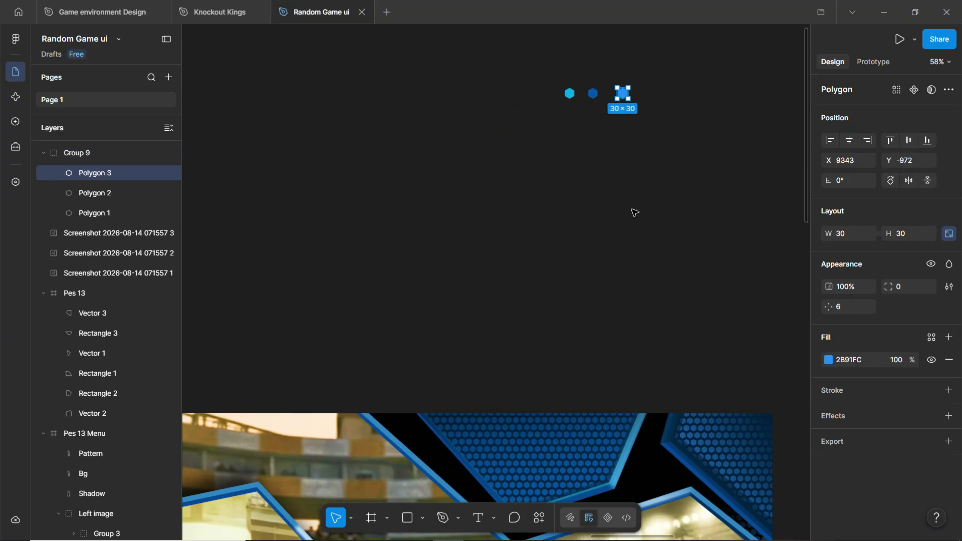
pyautogui.scroll(-2, 632, 209)
pyautogui.scroll(-3, 642, 175)
pyautogui.scroll(-2, 651, 153)
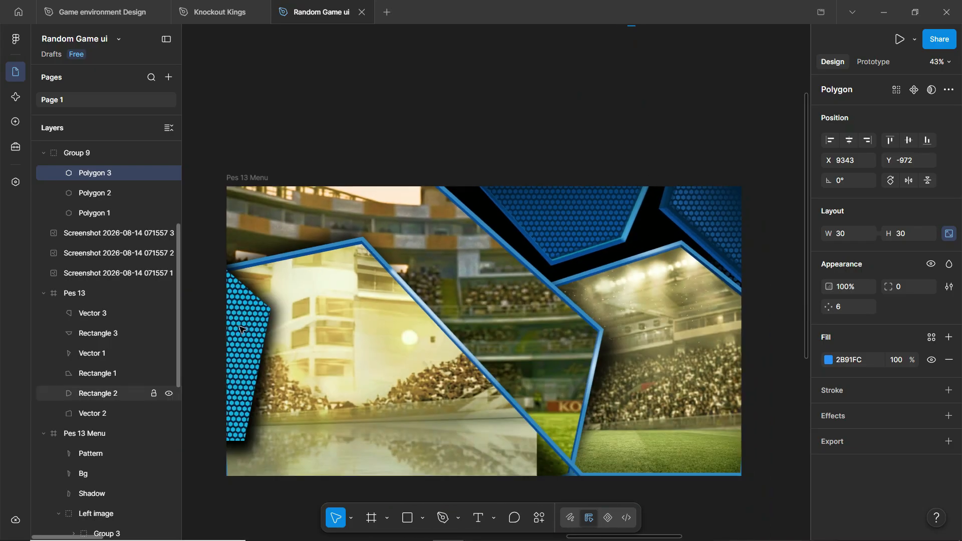
pyautogui.click(254, 318)
pyautogui.scroll(-1, 627, 238)
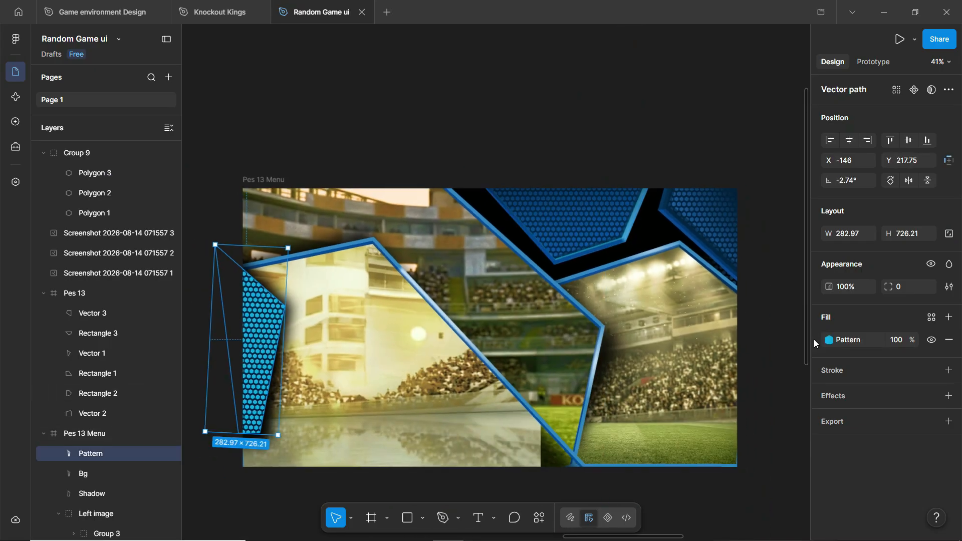
pyautogui.click(829, 340)
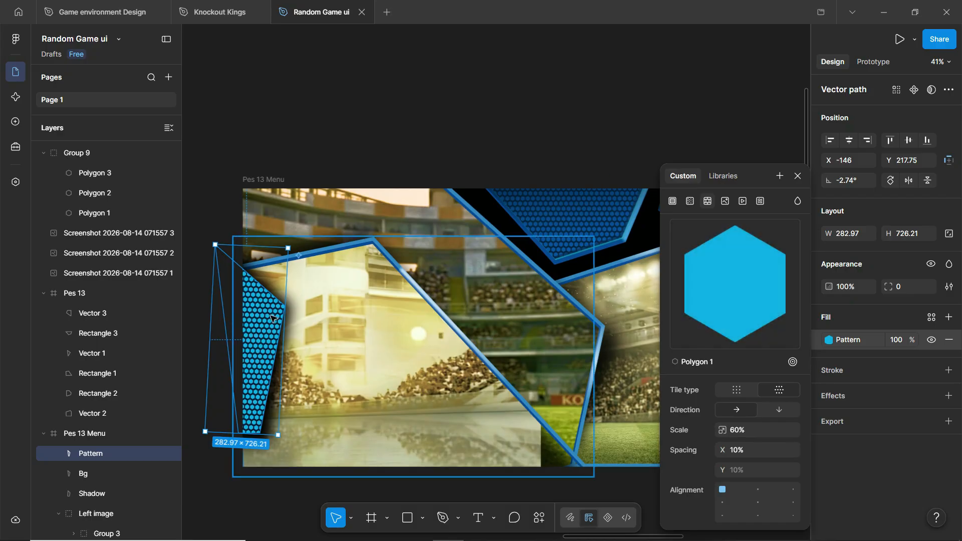
pyautogui.scroll(-5, 340, 150)
pyautogui.scroll(6, 625, 243)
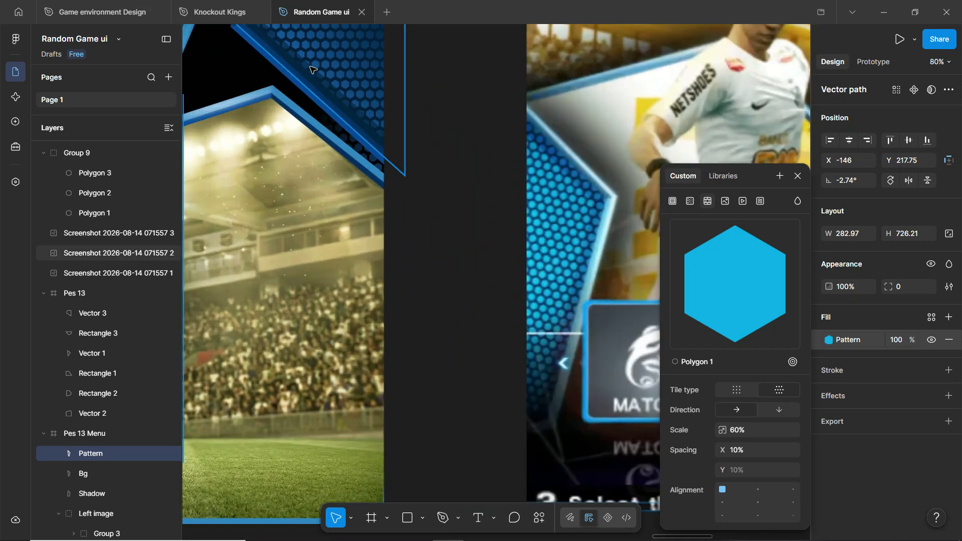
pyautogui.scroll(-1, 606, 169)
pyautogui.scroll(-4, 606, 169)
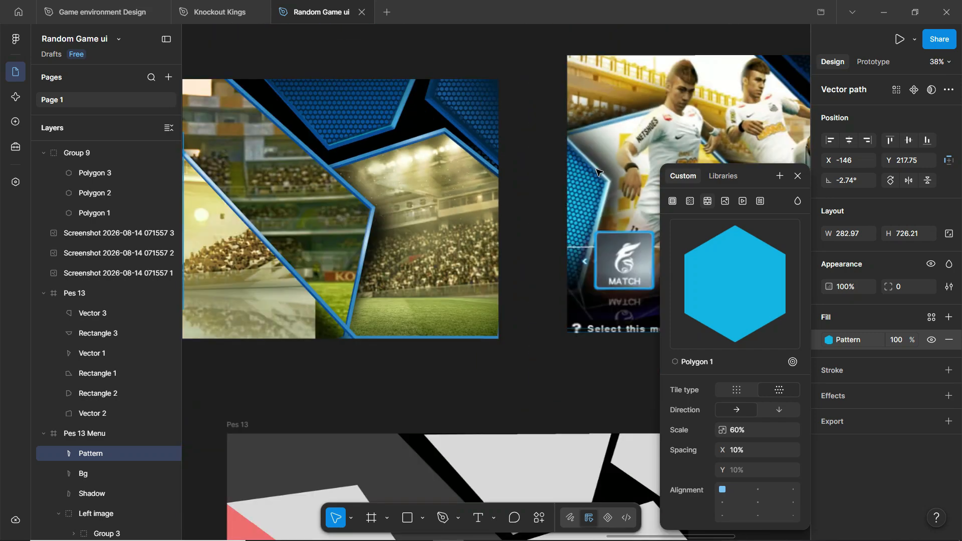
pyautogui.scroll(2, 245, 116)
pyautogui.click(246, 115)
pyautogui.click(330, 199)
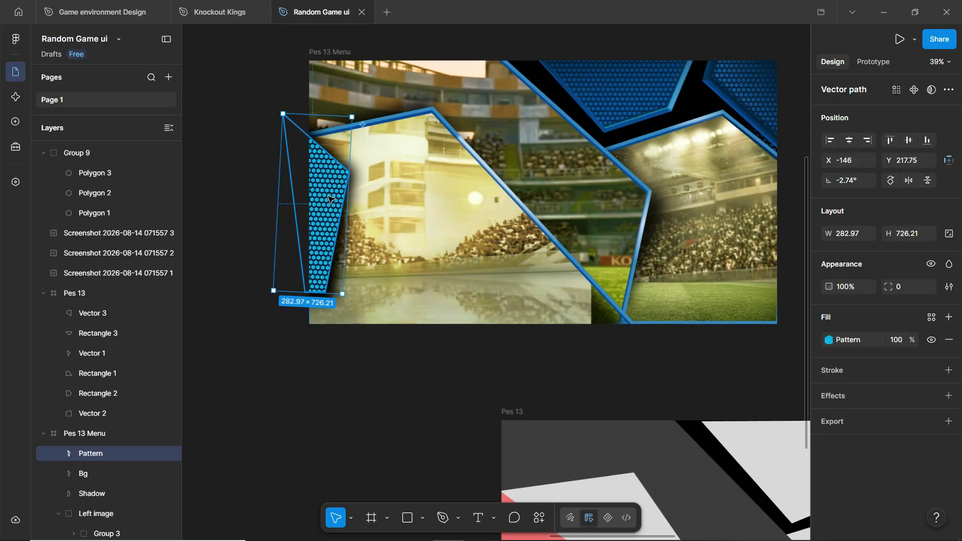
# - Delete the hexagon Pattern strip, its dark Bg backing shape and the left-edge Shadow
pyautogui.press('Delete')
pyautogui.click(349, 240)
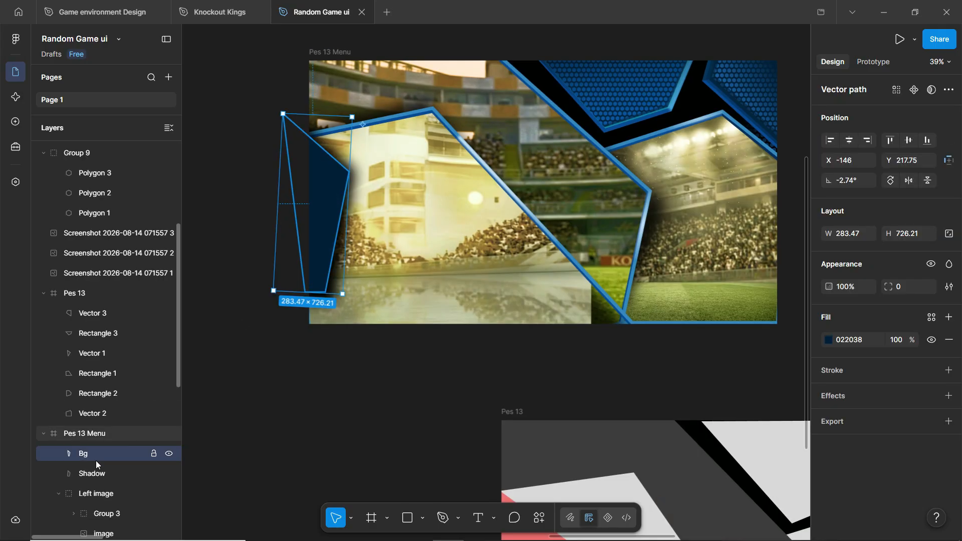
pyautogui.press('Delete')
pyautogui.click(337, 216)
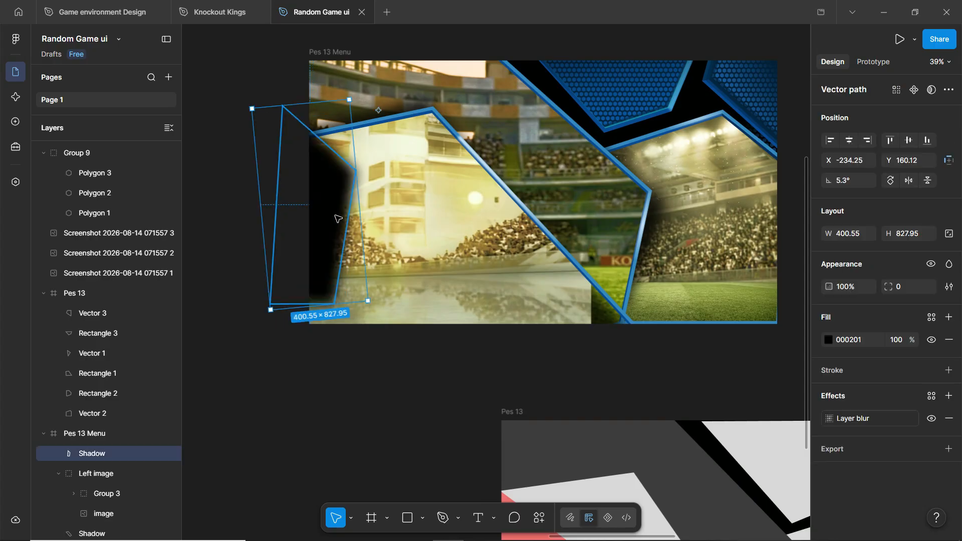
pyautogui.press('Delete')
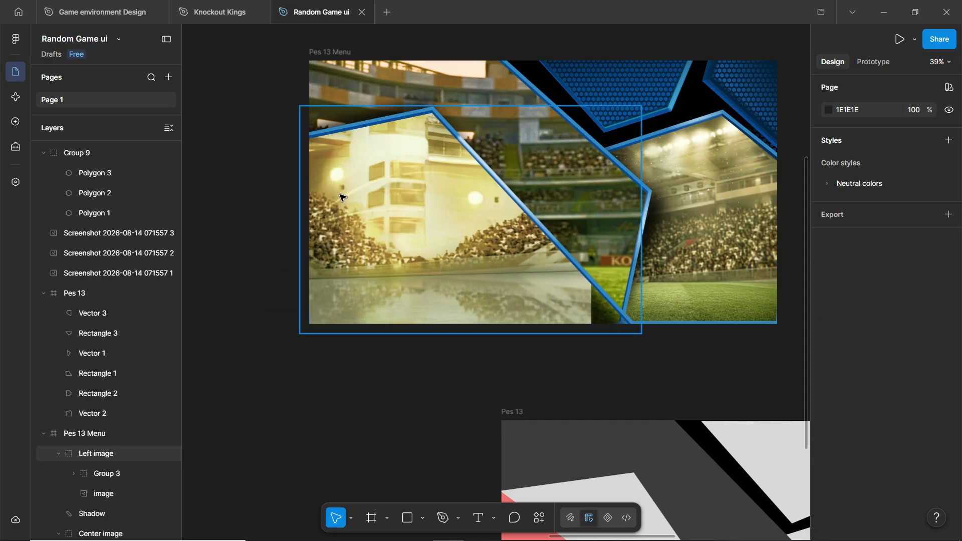
pyautogui.scroll(-2, 340, 198)
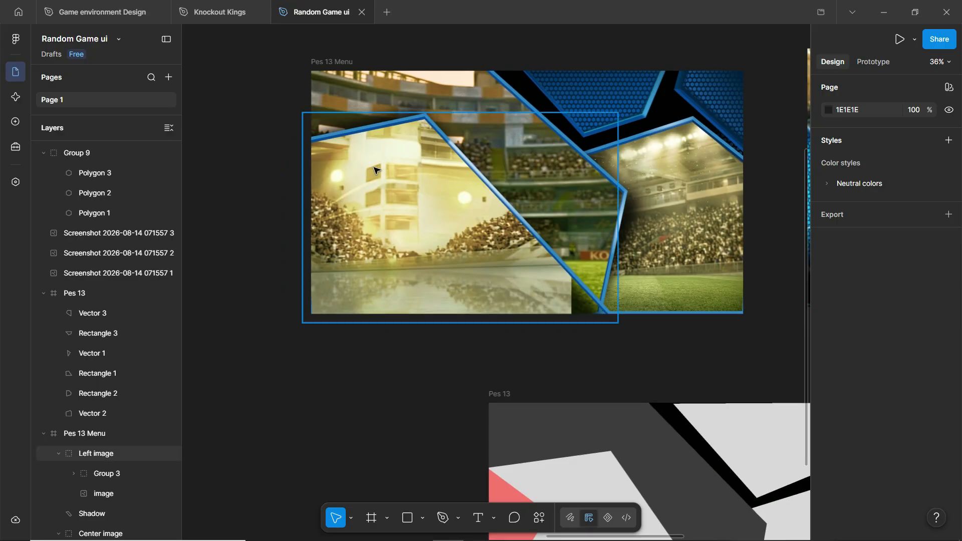
pyautogui.click(408, 167)
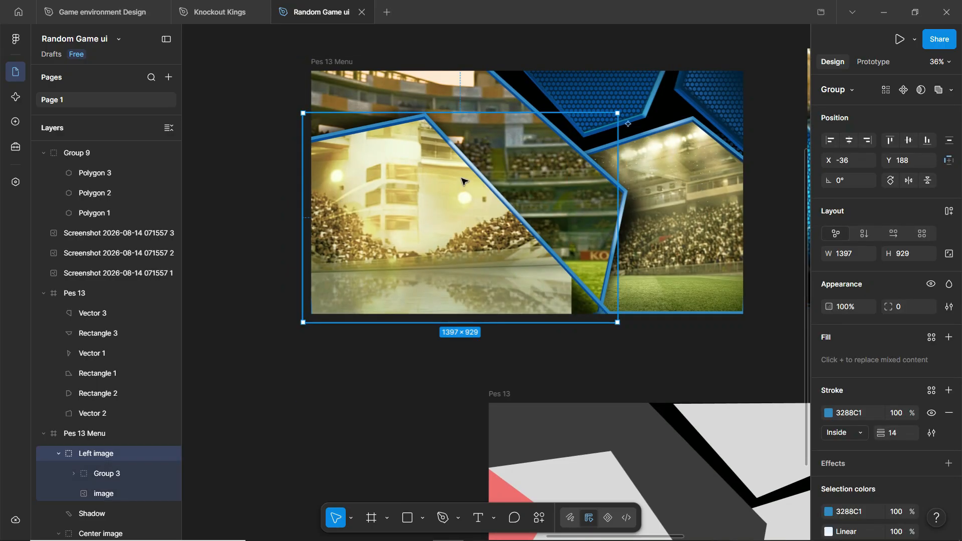
pyautogui.scroll(2, 466, 183)
# - Delete the bright stadium 'image' layer and its Shadow inside the Left image group
pyautogui.doubleClick(438, 213)
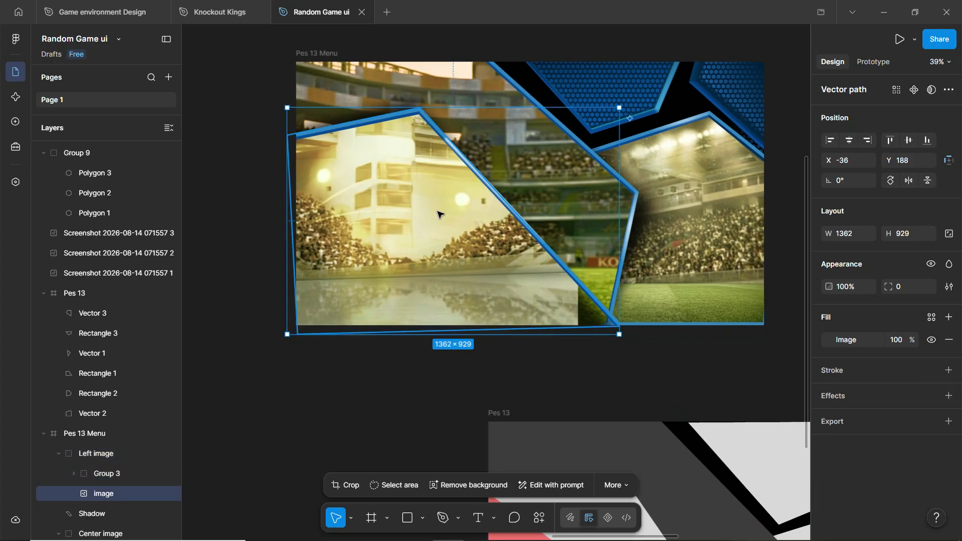
pyautogui.press('Delete')
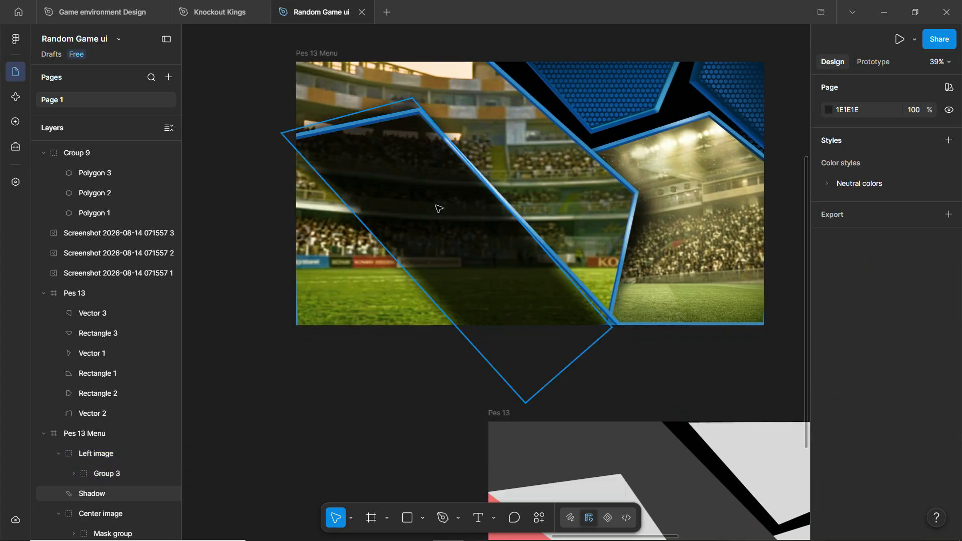
pyautogui.click(432, 182)
pyautogui.press('Delete')
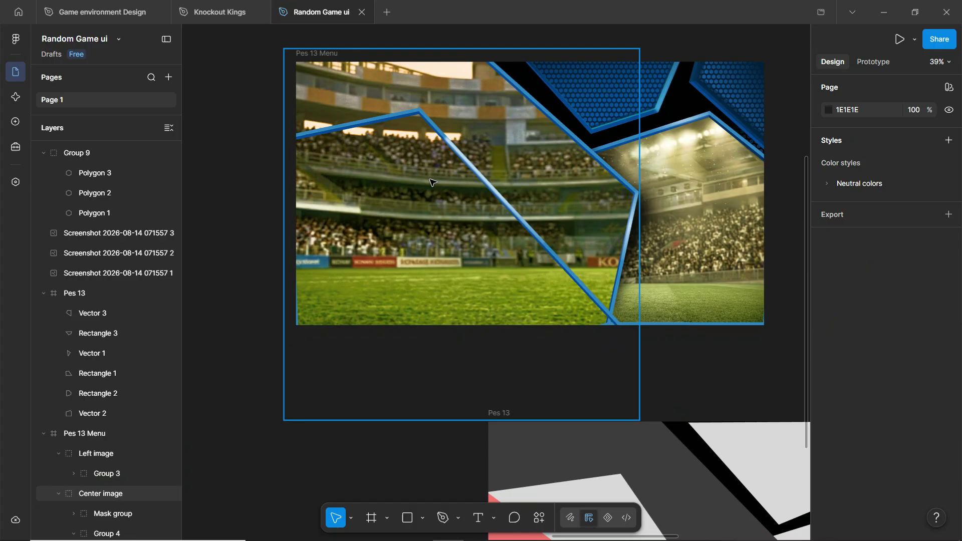
# - Expand Group 3 and its Mask group in the Layers panel to expose their layers
pyautogui.click(353, 126)
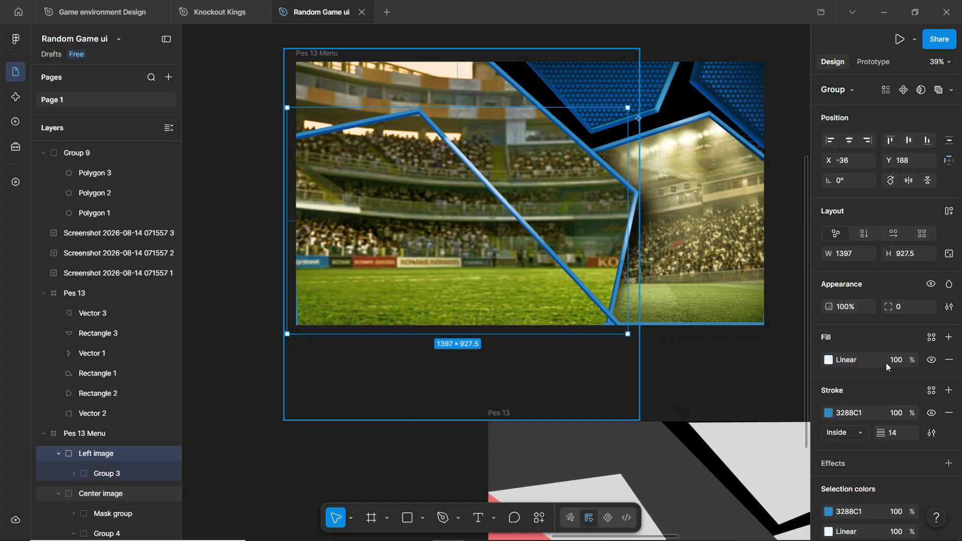
pyautogui.scroll(-3, 859, 418)
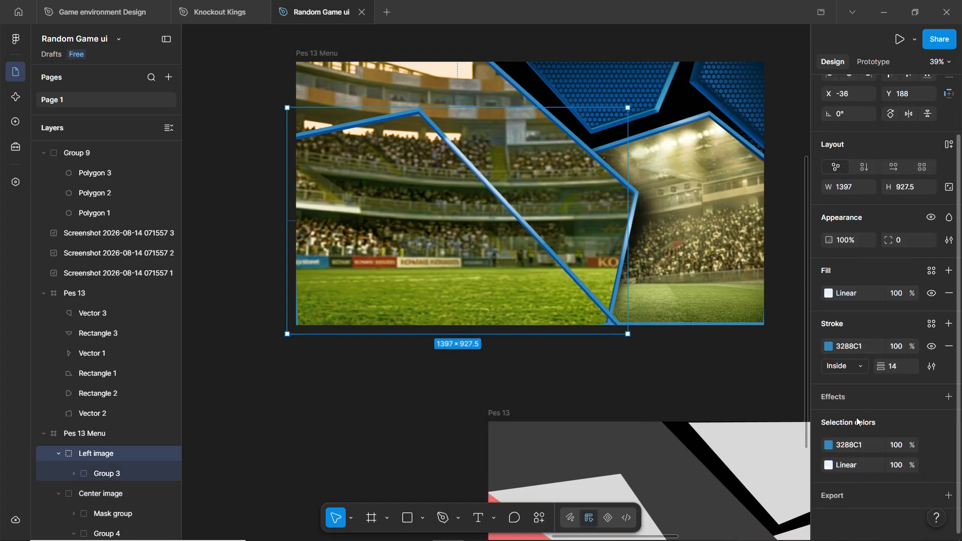
pyautogui.click(103, 476)
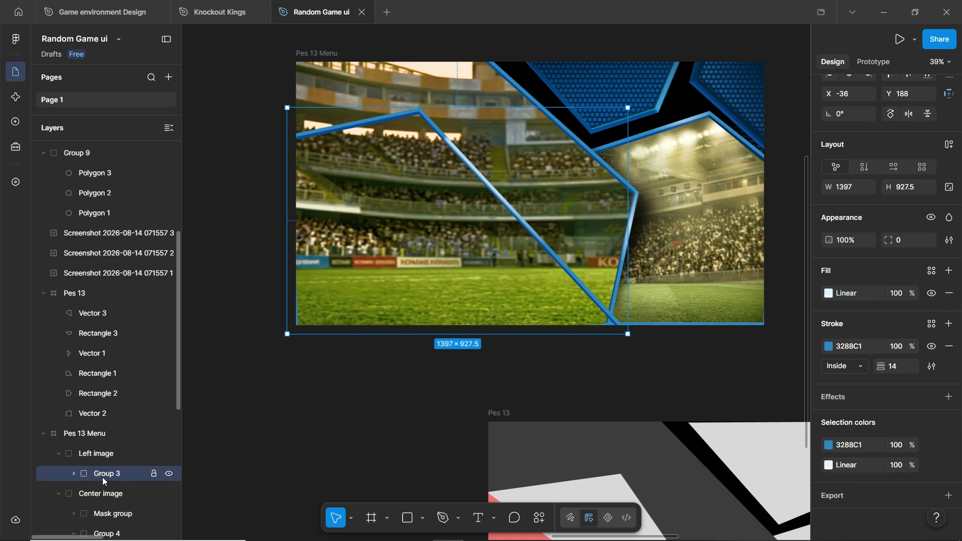
pyautogui.click(74, 476)
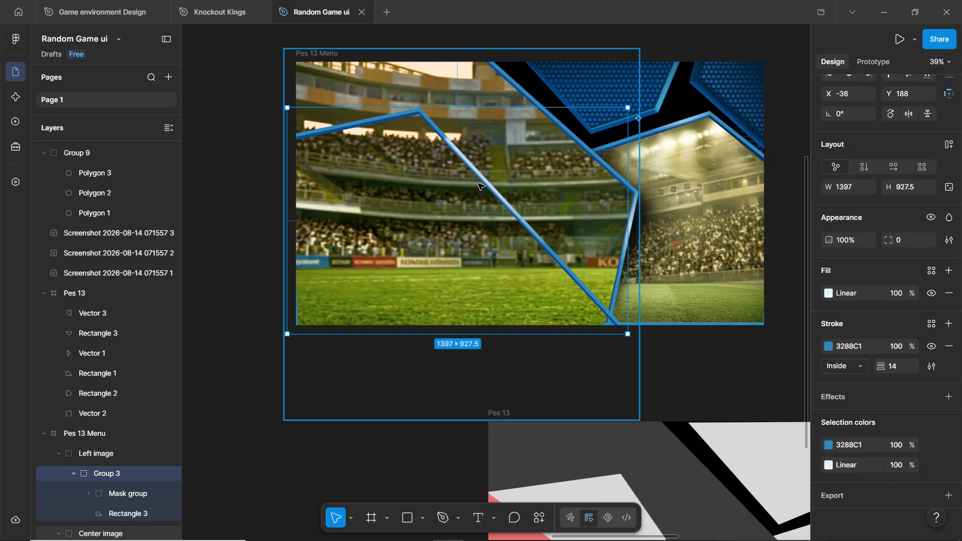
pyautogui.scroll(3, 480, 186)
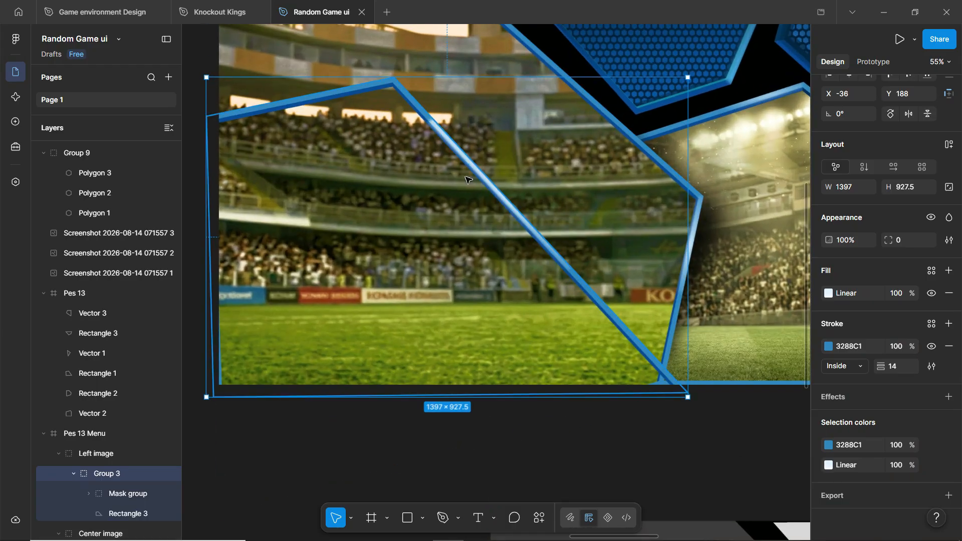
pyautogui.scroll(-3, 501, 173)
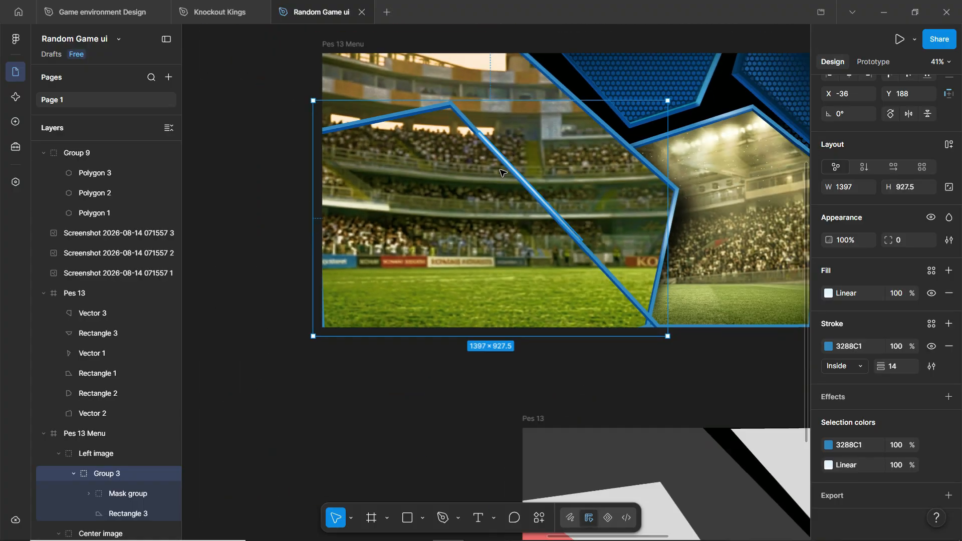
pyautogui.click(91, 494)
pyautogui.click(89, 494)
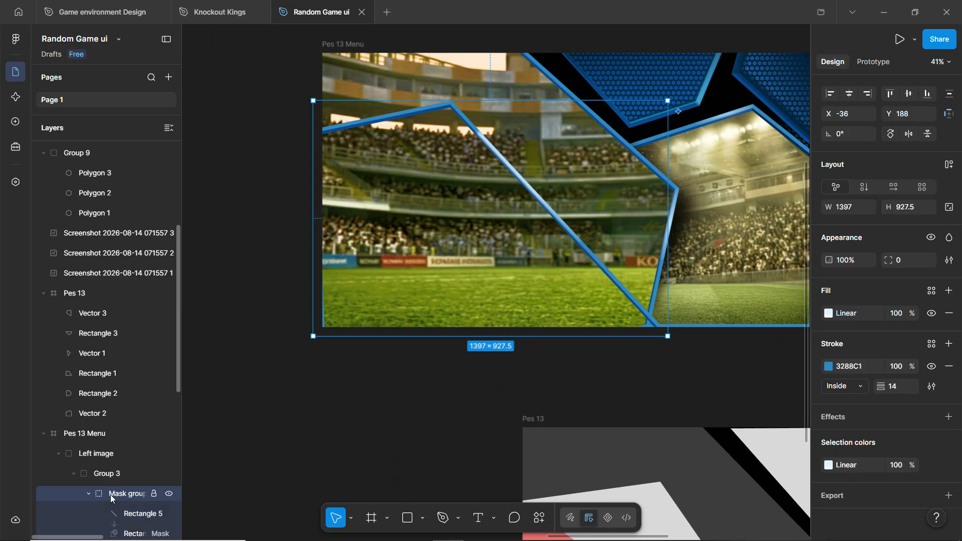
pyautogui.scroll(-5, 111, 491)
# - Try widening the Rectangle 5 light streak, undo it, and check its layer blur settings
pyautogui.click(121, 388)
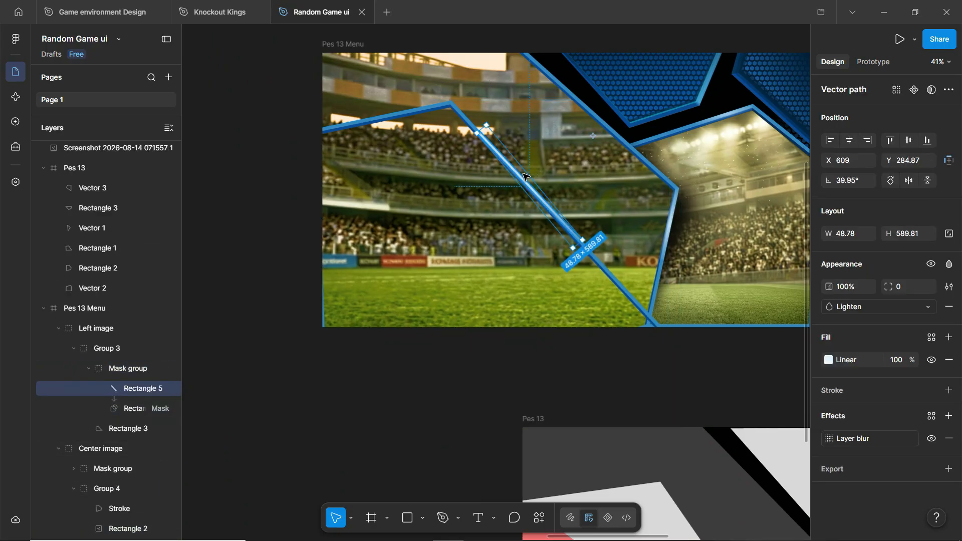
pyautogui.moveTo(526, 169); pyautogui.dragTo(536, 158)
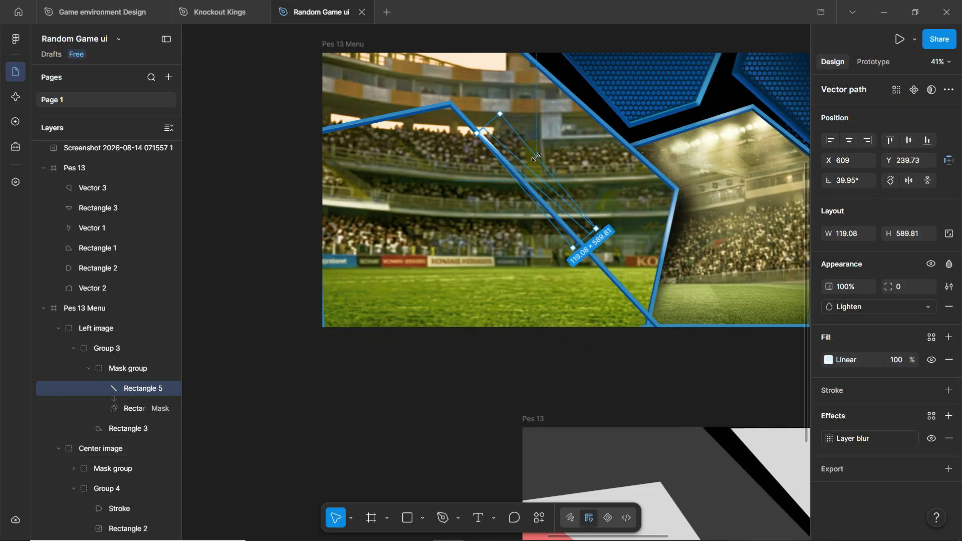
pyautogui.hotkey('ctrl', 'z')
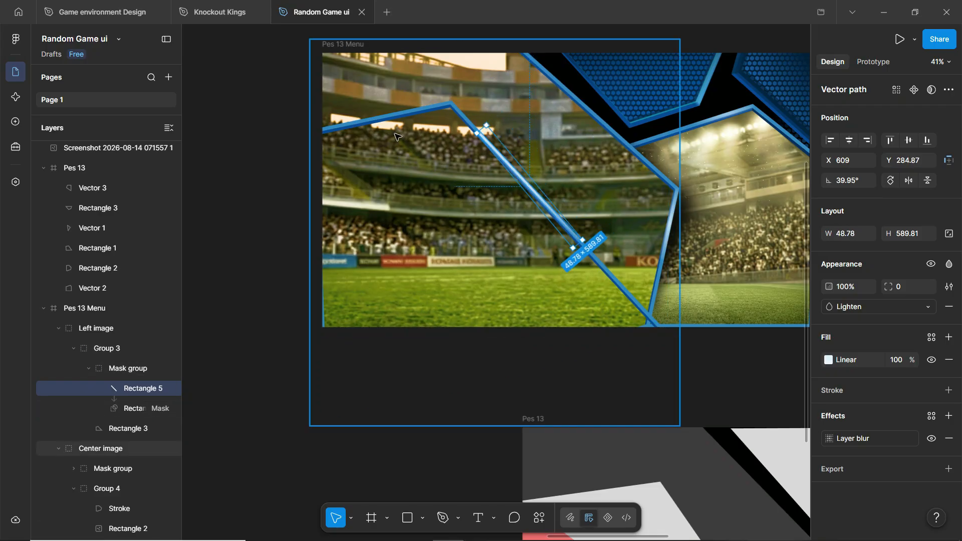
pyautogui.click(841, 438)
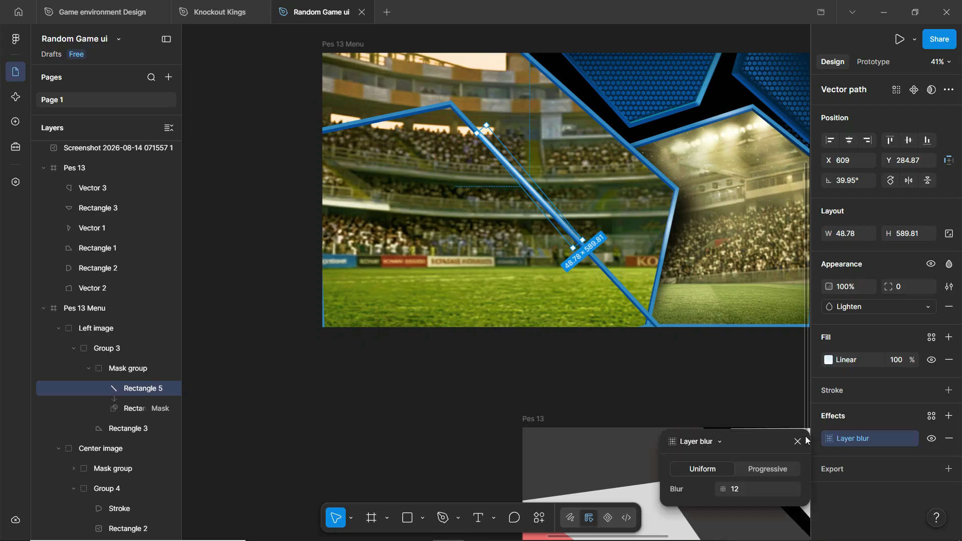
pyautogui.click(368, 120)
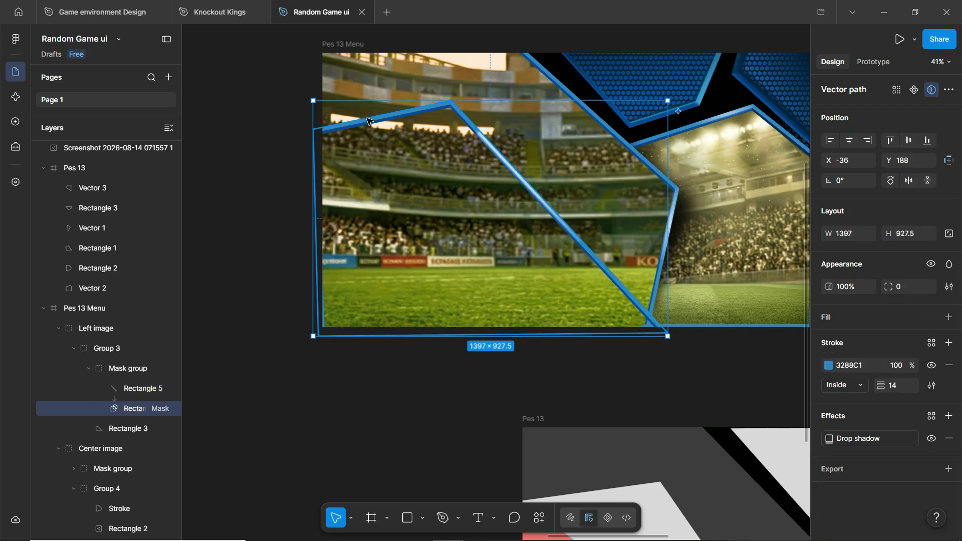
pyautogui.click(94, 426)
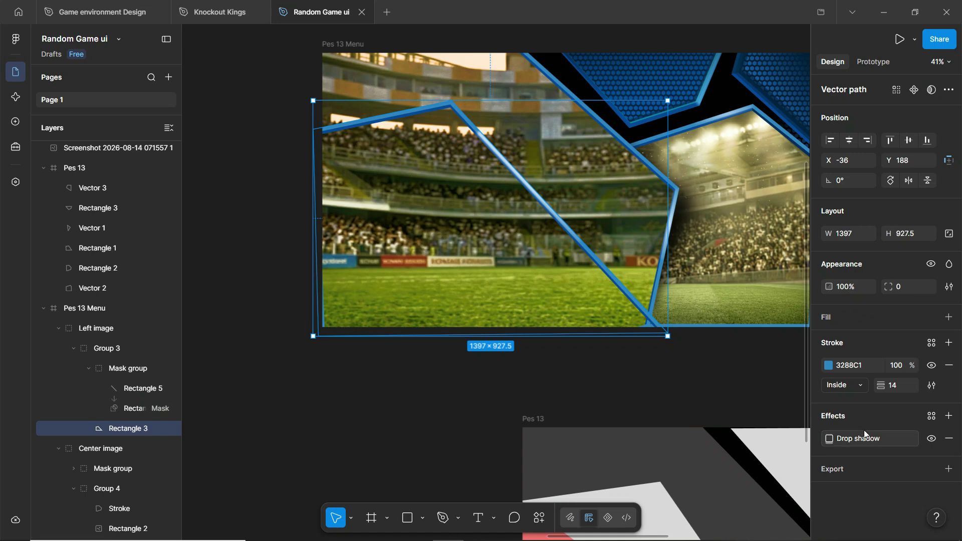
# - Toggle the border's drop shadow option Show behind transparent areas off and back on
pyautogui.click(838, 439)
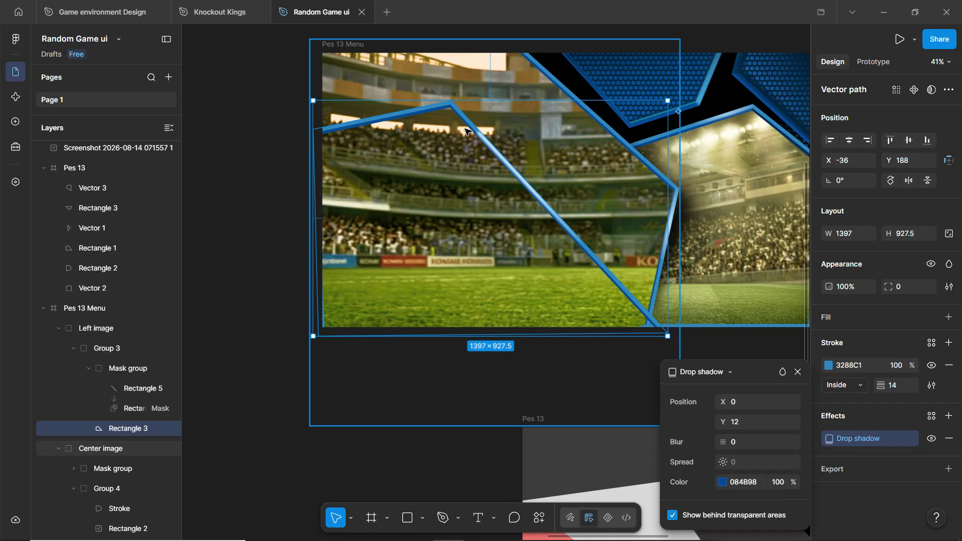
pyautogui.scroll(5, 466, 132)
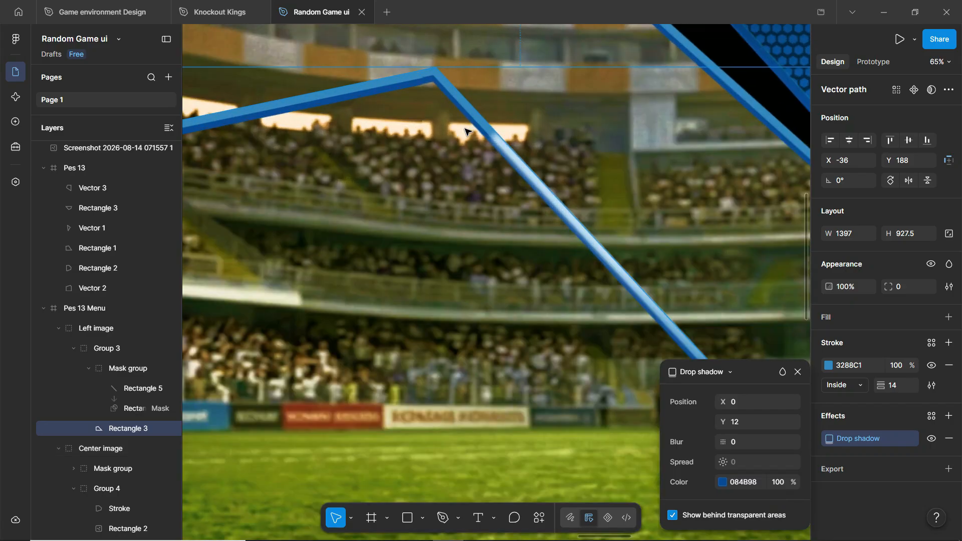
pyautogui.click(673, 516)
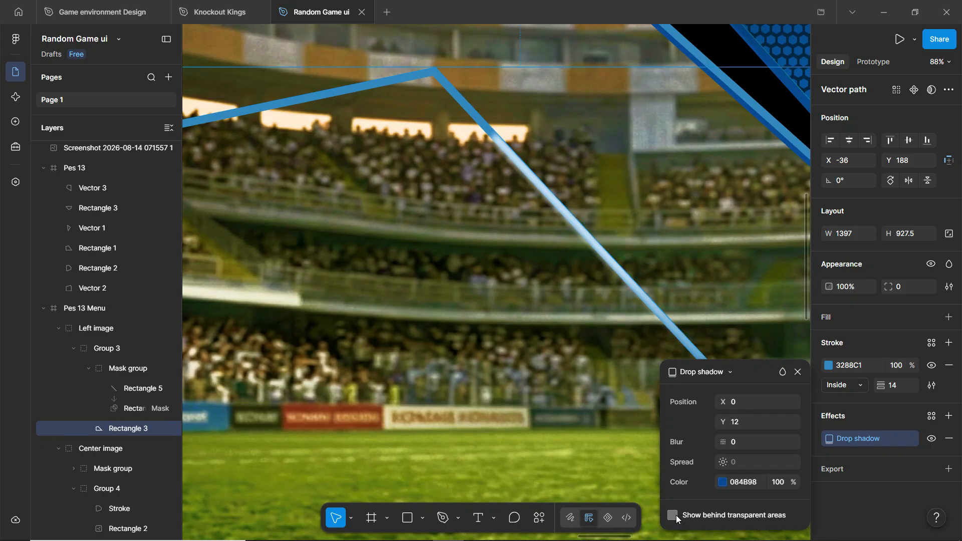
pyautogui.click(673, 516)
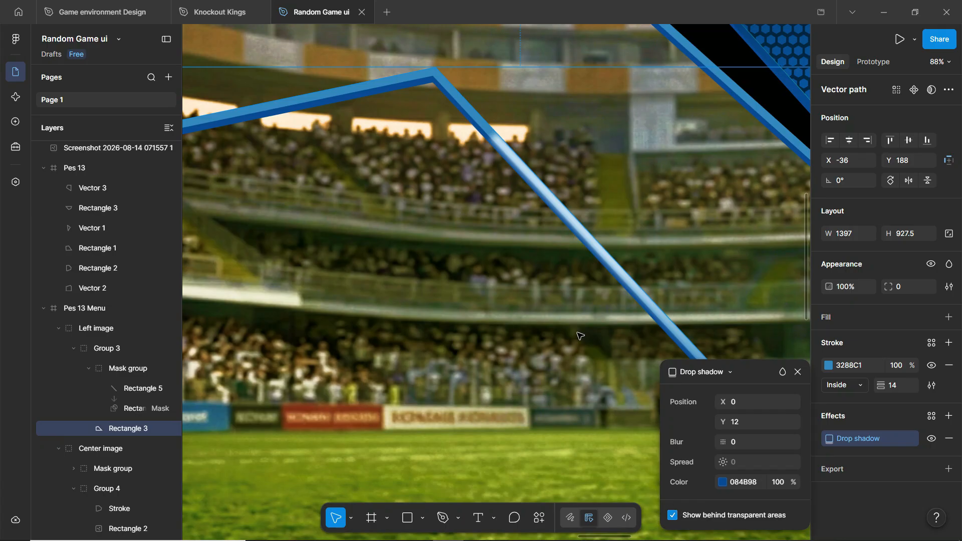
pyautogui.keyDown('ctrl'); pyautogui.scroll(-5, 517, 249); pyautogui.keyUp('ctrl')
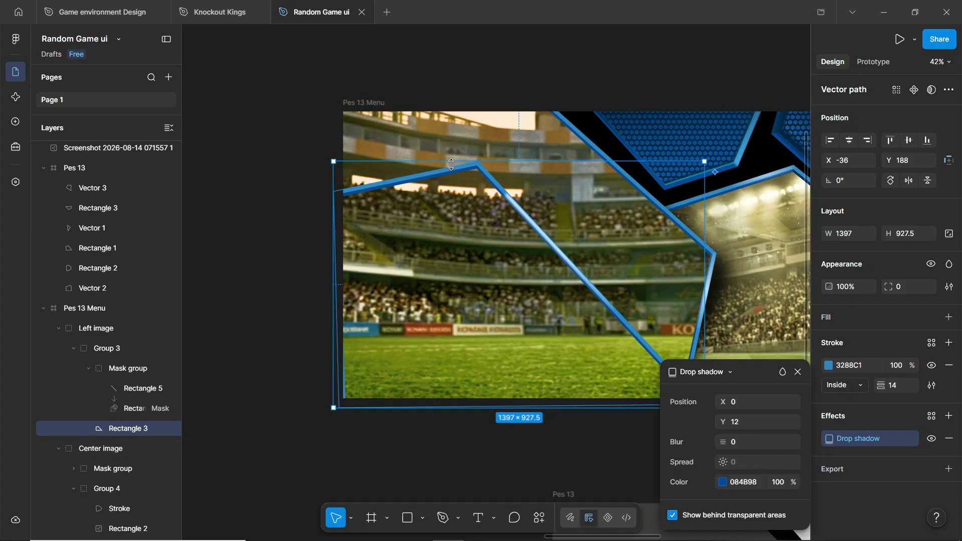
# - Delete the blue Rectangle 3 border and the Left image group
pyautogui.press('Delete')
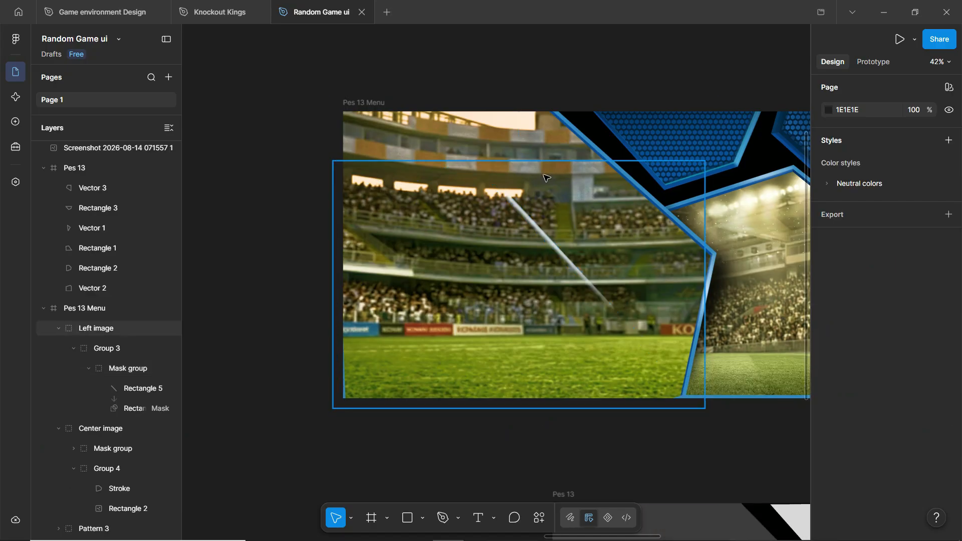
pyautogui.click(530, 225)
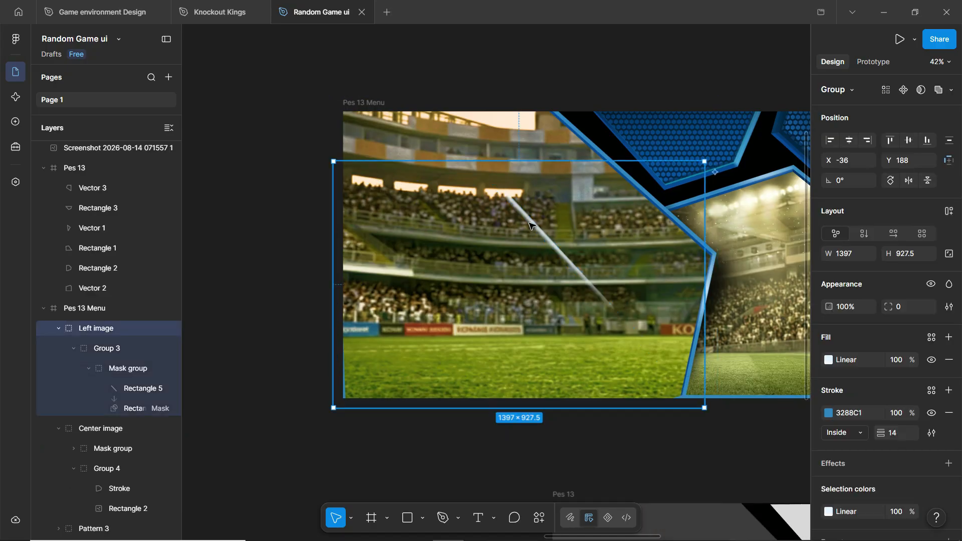
pyautogui.press('Delete')
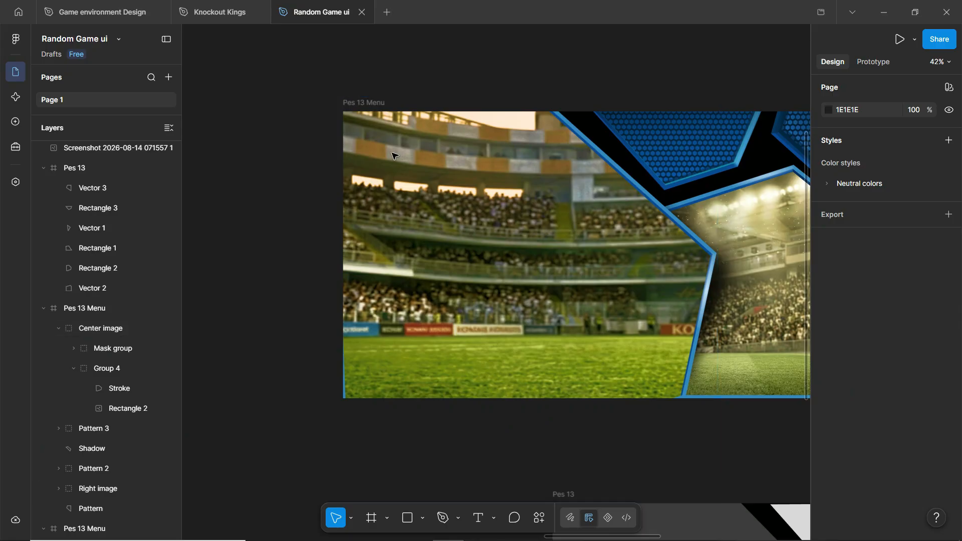
pyautogui.scroll(-1, 460, 177)
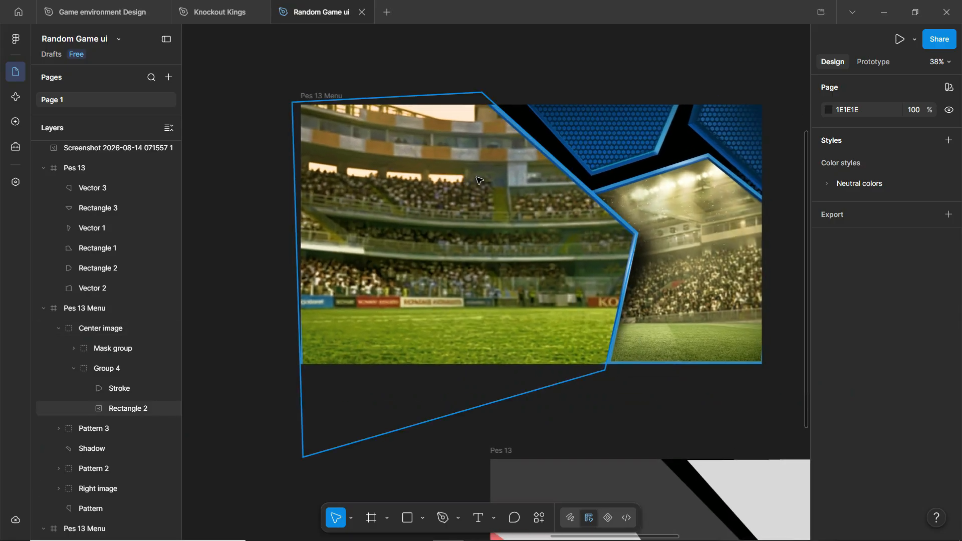
# - Reset contrast, highlights and shadows on Rectangle 2's image fill to neutral
pyautogui.click(475, 187)
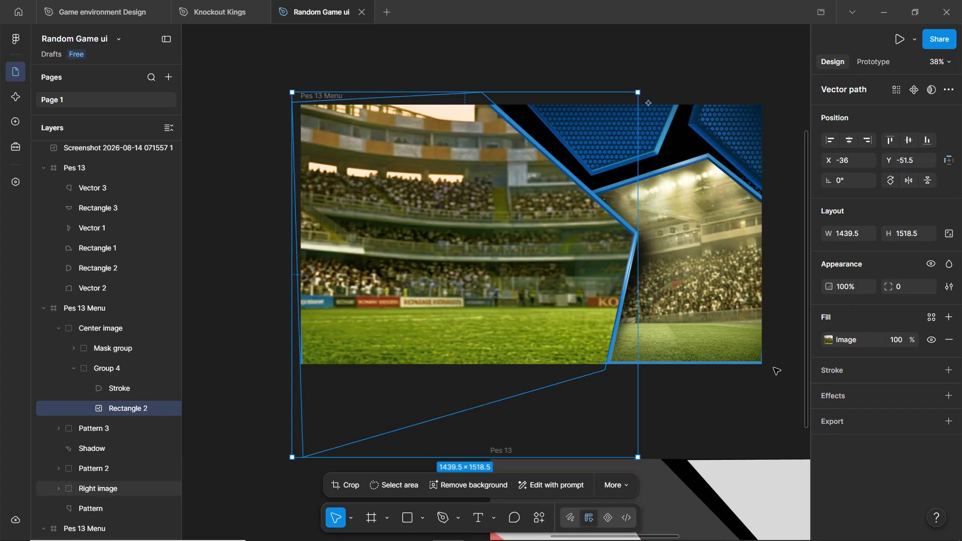
pyautogui.click(828, 341)
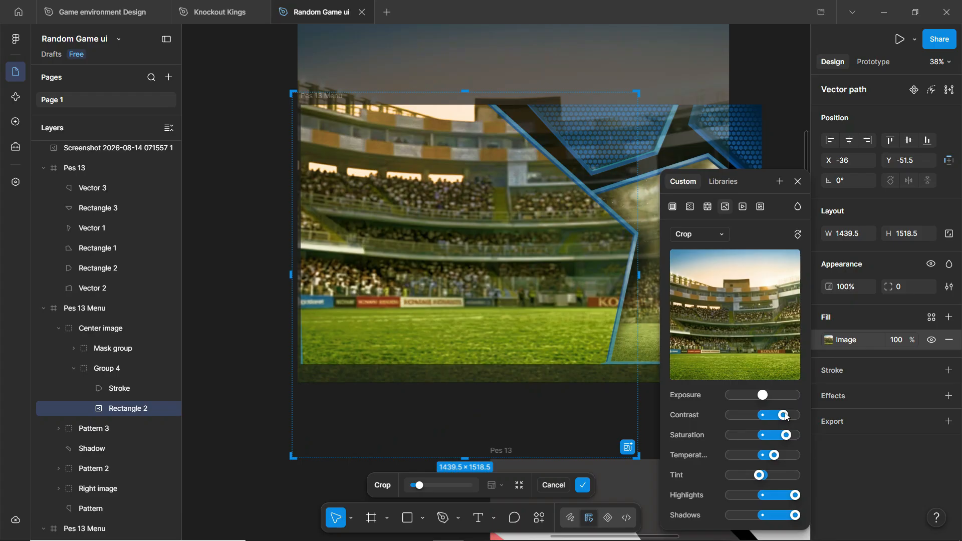
pyautogui.moveTo(774, 417); pyautogui.dragTo(765, 479)
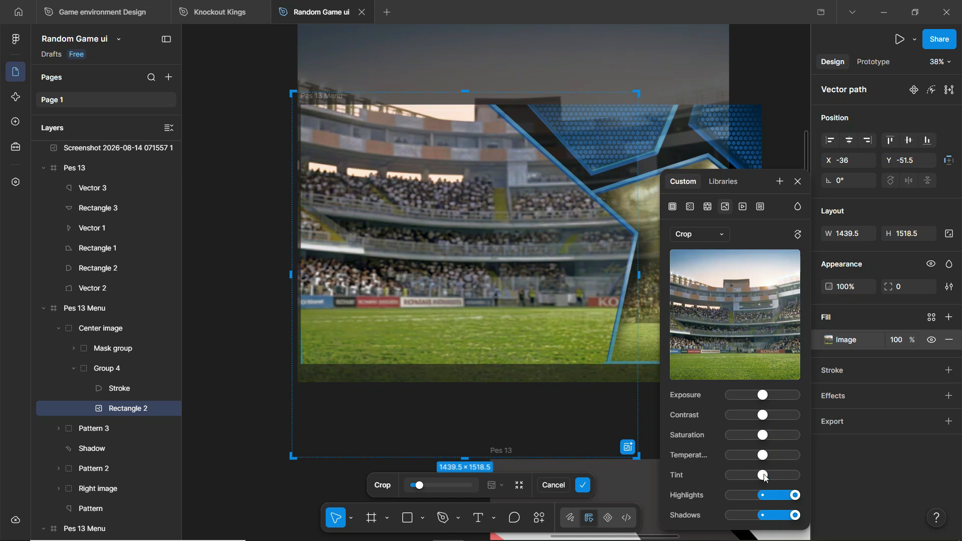
pyautogui.click(767, 501)
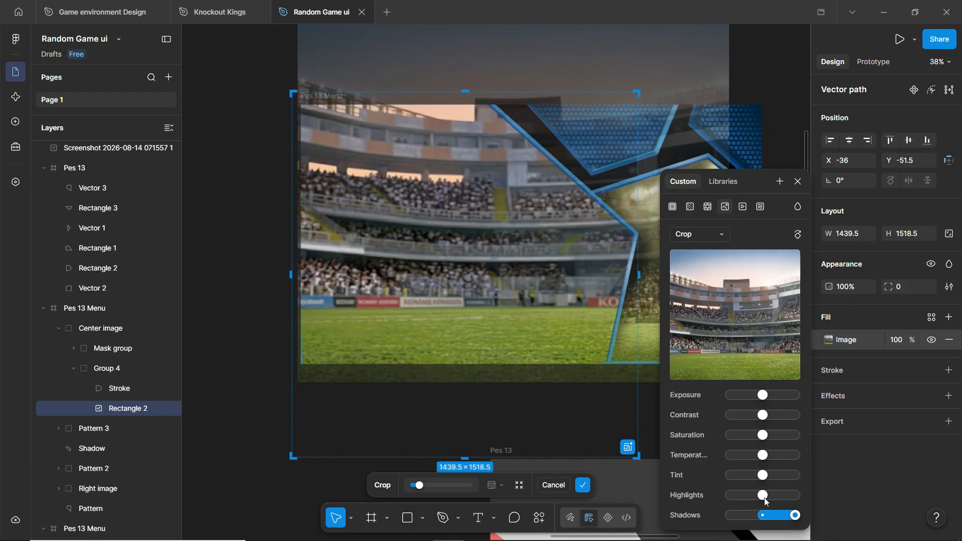
pyautogui.moveTo(793, 519); pyautogui.dragTo(766, 521)
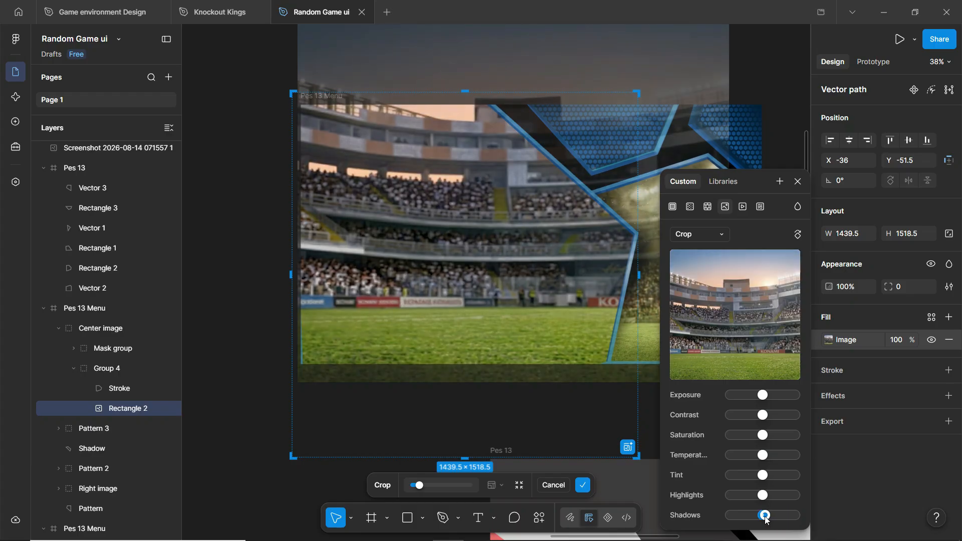
pyautogui.click(787, 79)
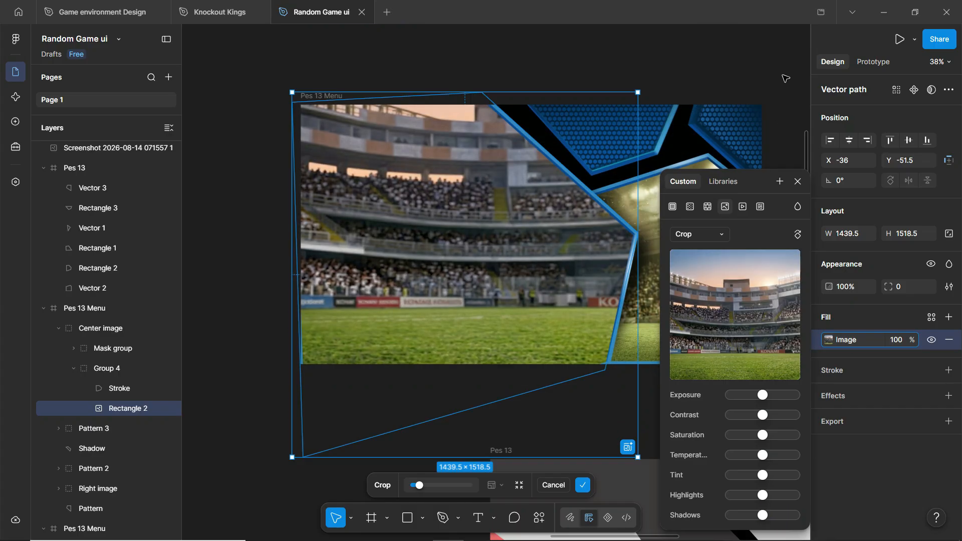
# - Pan and zoom so the PES 13 reference screenshot sits beside the Pes 13 Menu frame
pyautogui.click(799, 182)
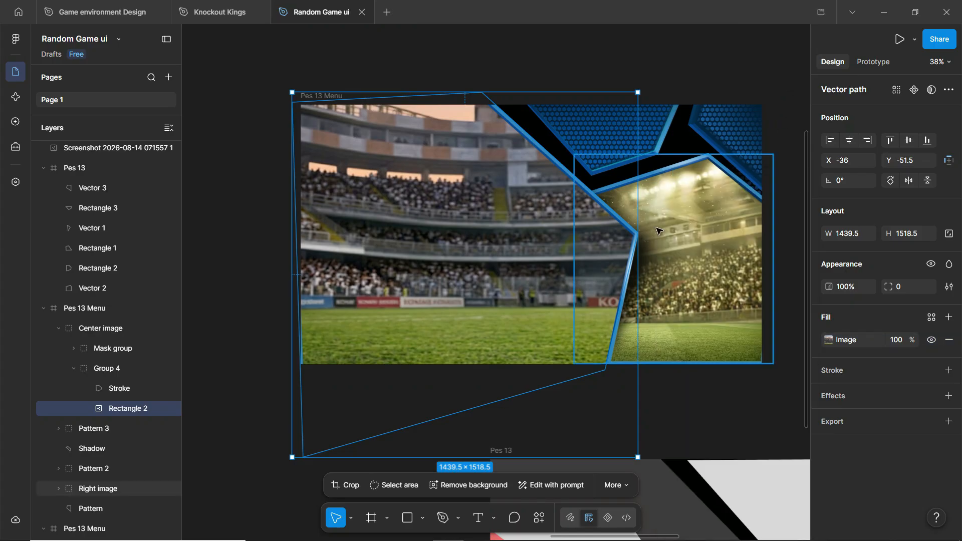
pyautogui.click(713, 169)
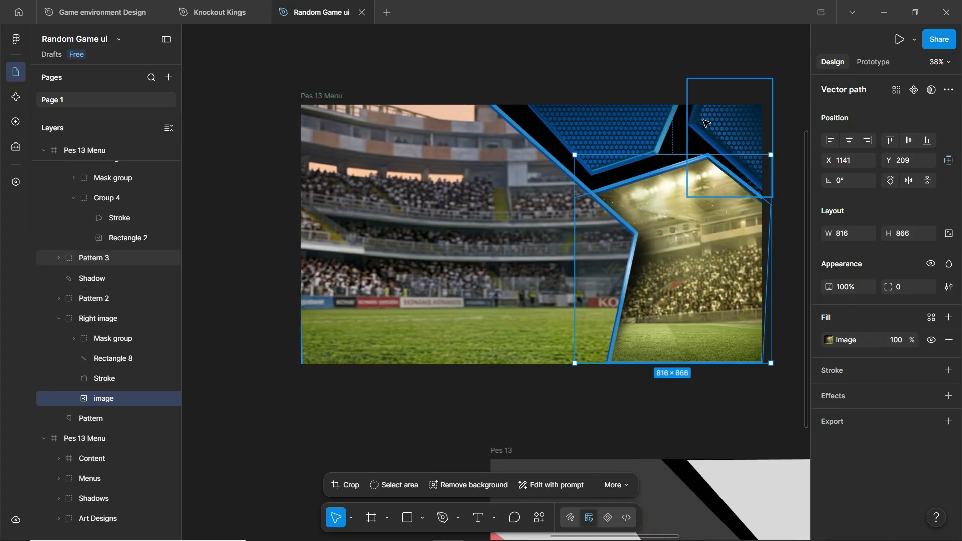
pyautogui.click(354, 76)
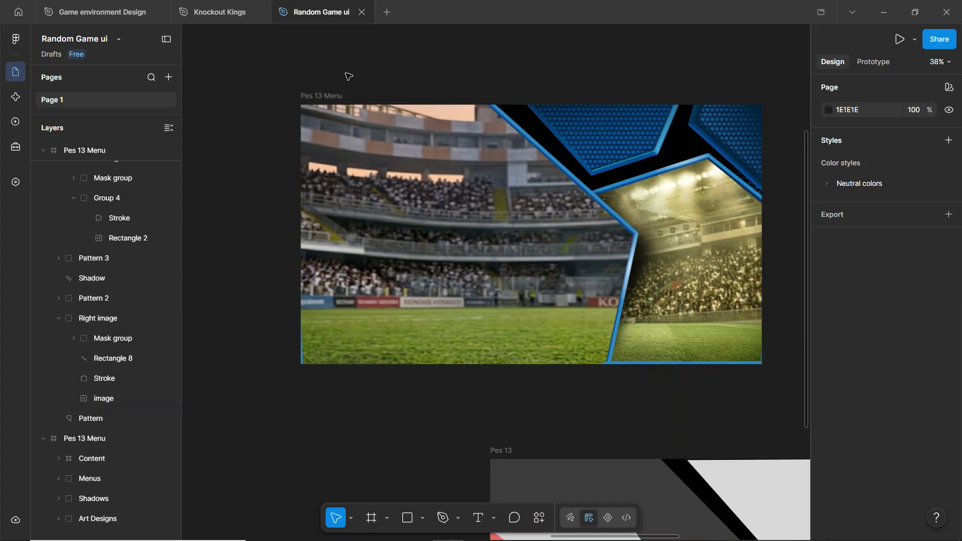
pyautogui.scroll(-4, 346, 76)
pyautogui.click(692, 126)
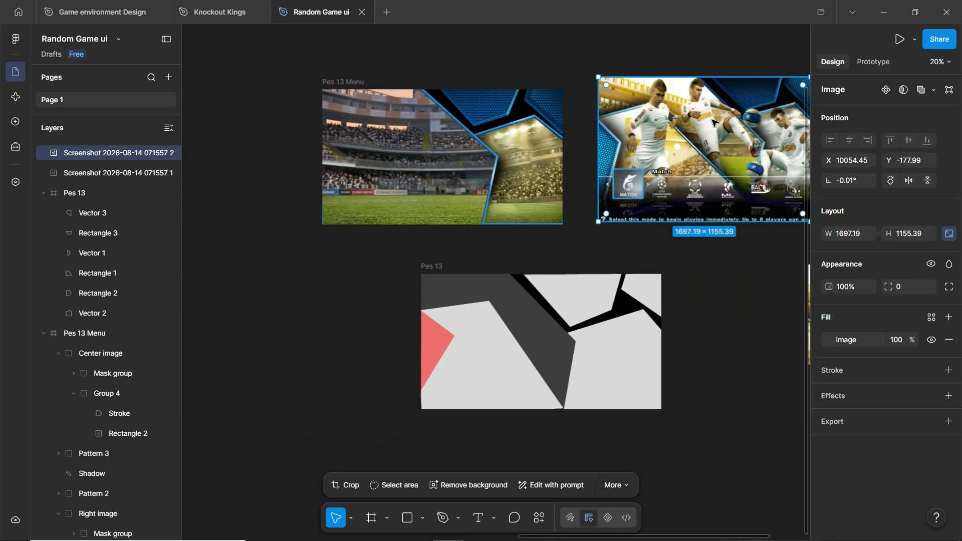
pyautogui.scroll(3, 637, 135)
pyautogui.moveTo(635, 137); pyautogui.dragTo(627, 139)
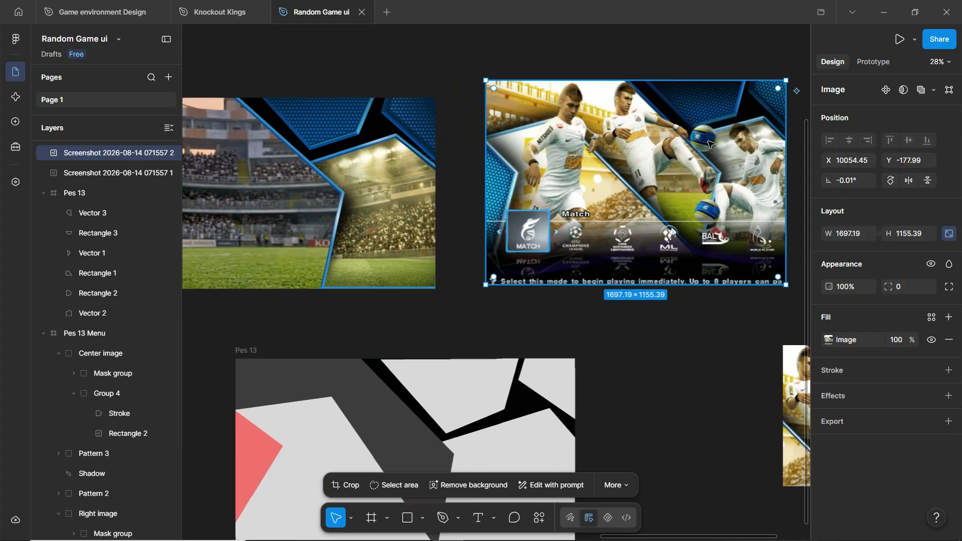
pyautogui.moveTo(700, 145); pyautogui.dragTo(575, 125)
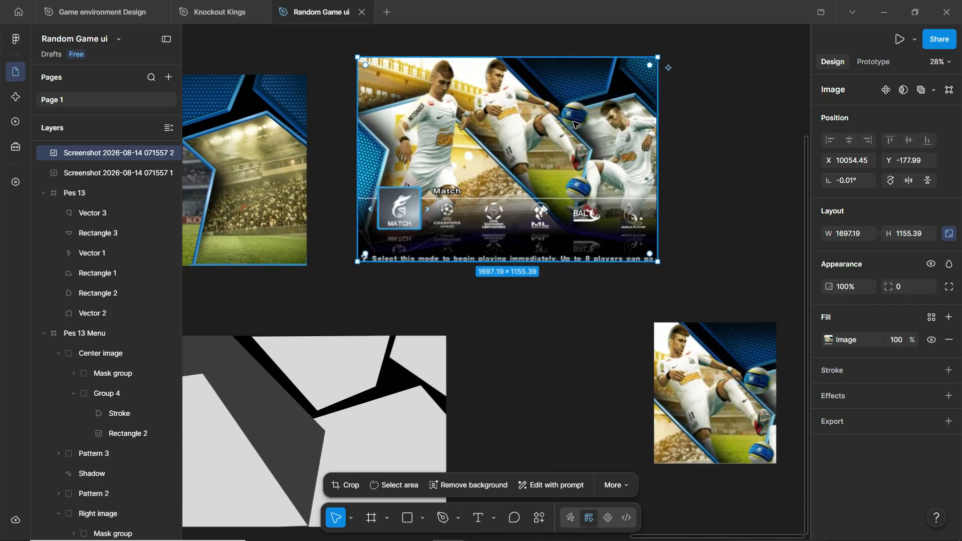
pyautogui.scroll(5, 551, 65)
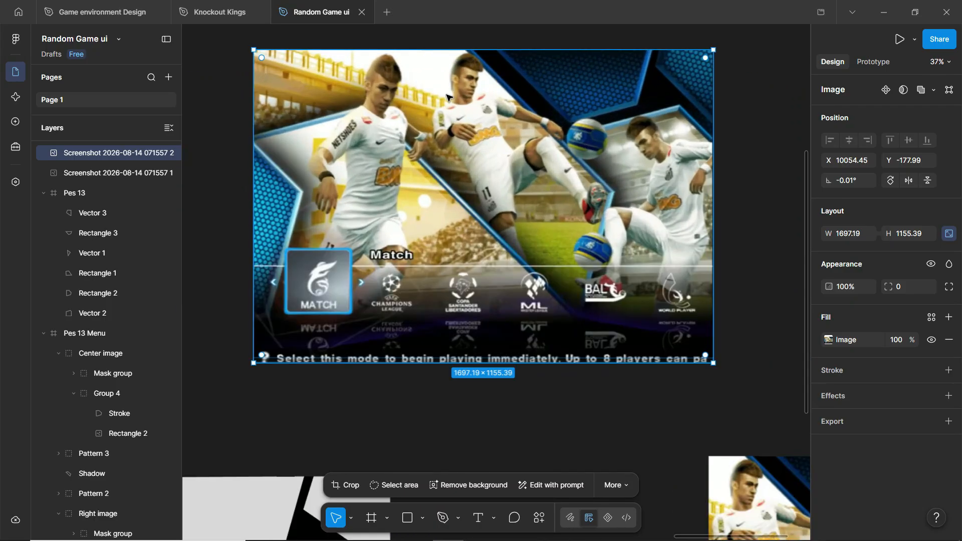
pyautogui.scroll(-5, 771, 132)
pyautogui.scroll(4, 349, 168)
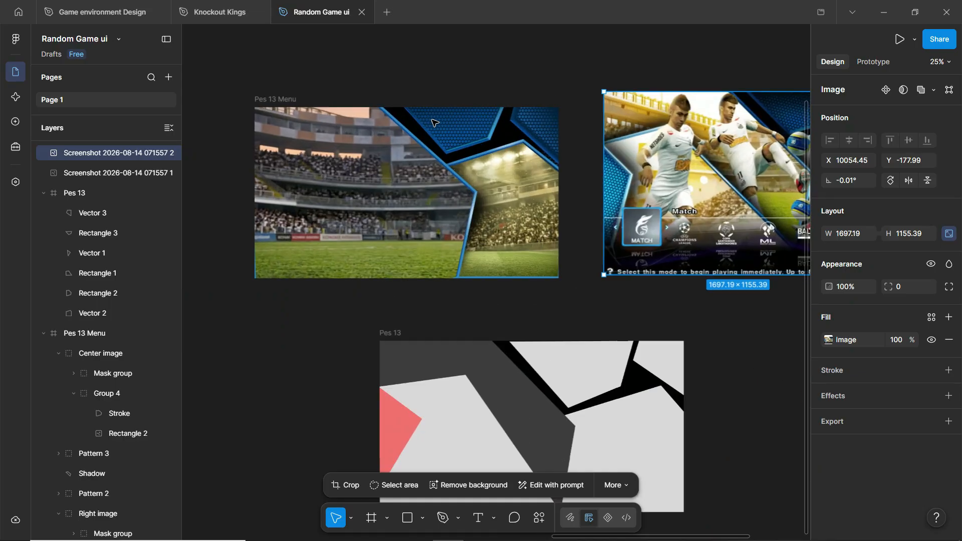
pyautogui.scroll(-1, 394, 62)
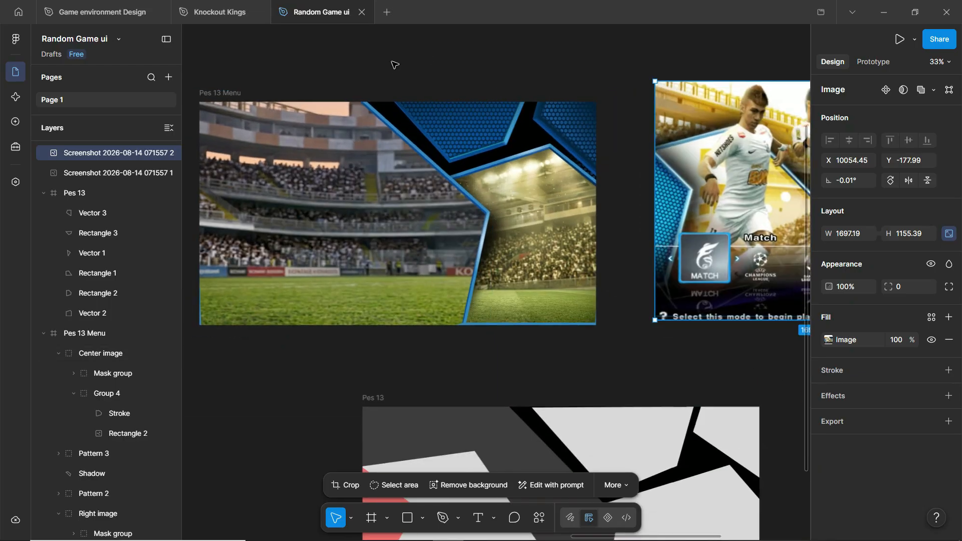